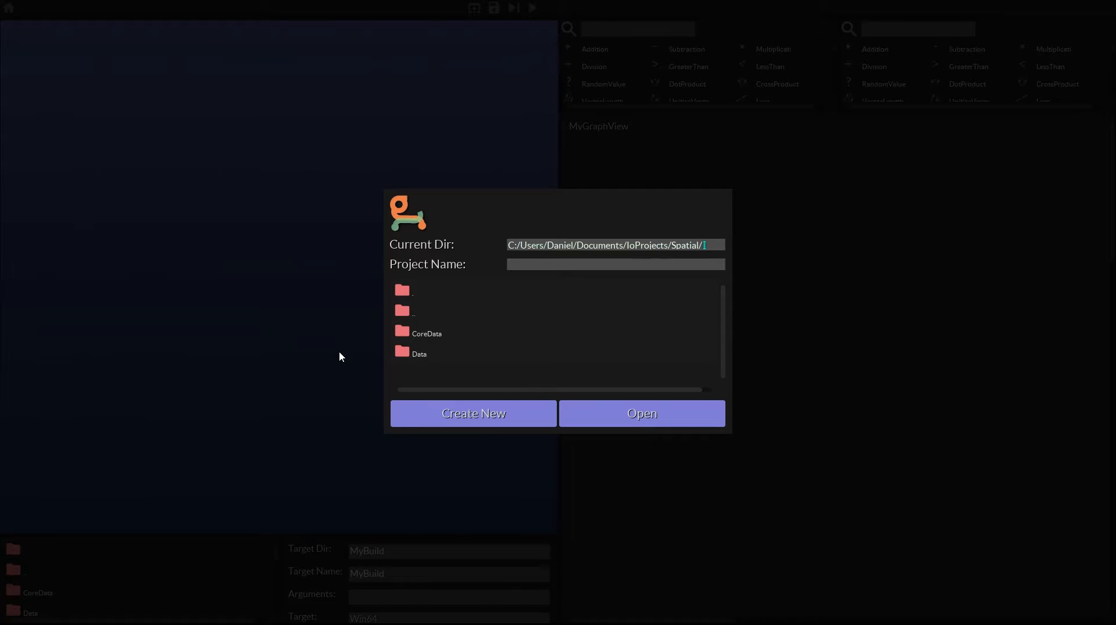
- Change the current project directory from Spatial to its parent folder, IoProjects
{"action": "left_click", "coordinate": [702, 248]}
{"action": "left_click_drag", "start_coordinate": [706, 245], "coordinate": [673, 247]}
{"action": "left_click", "coordinate": [402, 314]}
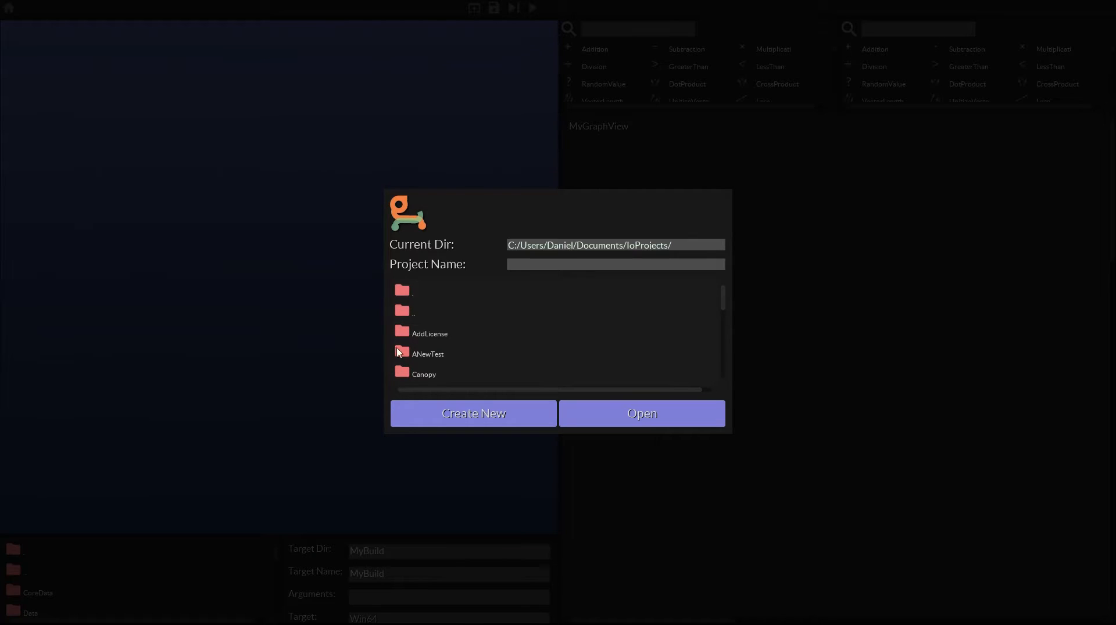
- Create a new project in a folder called GettingStarted inside the IoProjects directory
{"action": "left_click", "coordinate": [689, 249]}
{"action": "type", "text": "Mesh"}
{"action": "key", "text": "BackSpace"}
{"action": "key", "text": "BackSpace"}
{"action": "key", "text": "BackSpace"}
{"action": "key", "text": "BackSpace"}
{"action": "type", "text": "GettingStarted"}
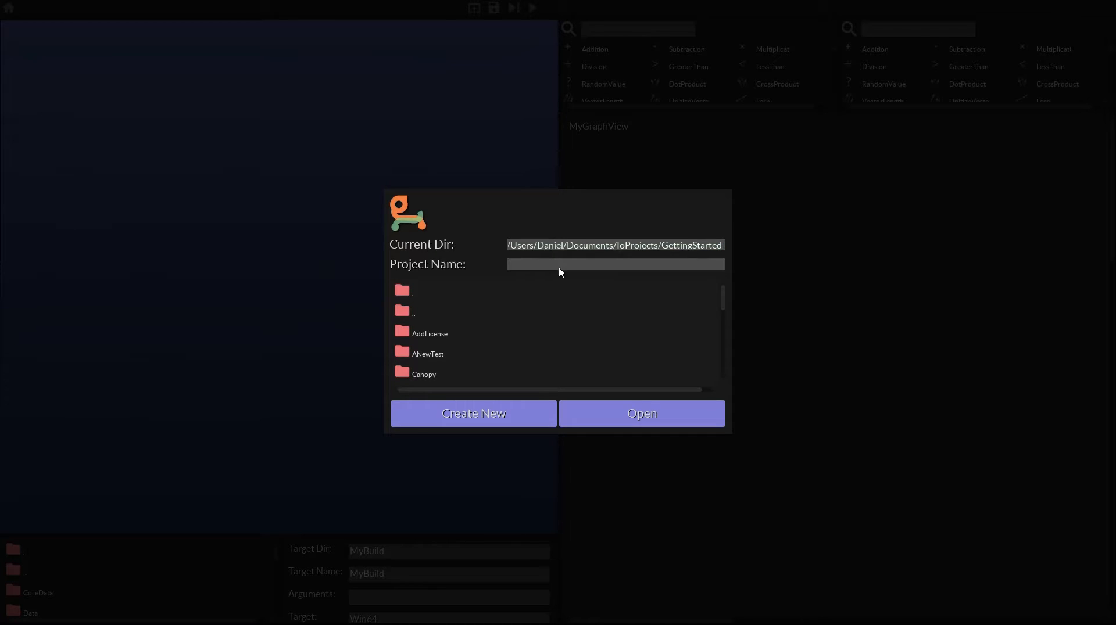
{"action": "left_click", "coordinate": [479, 413]}
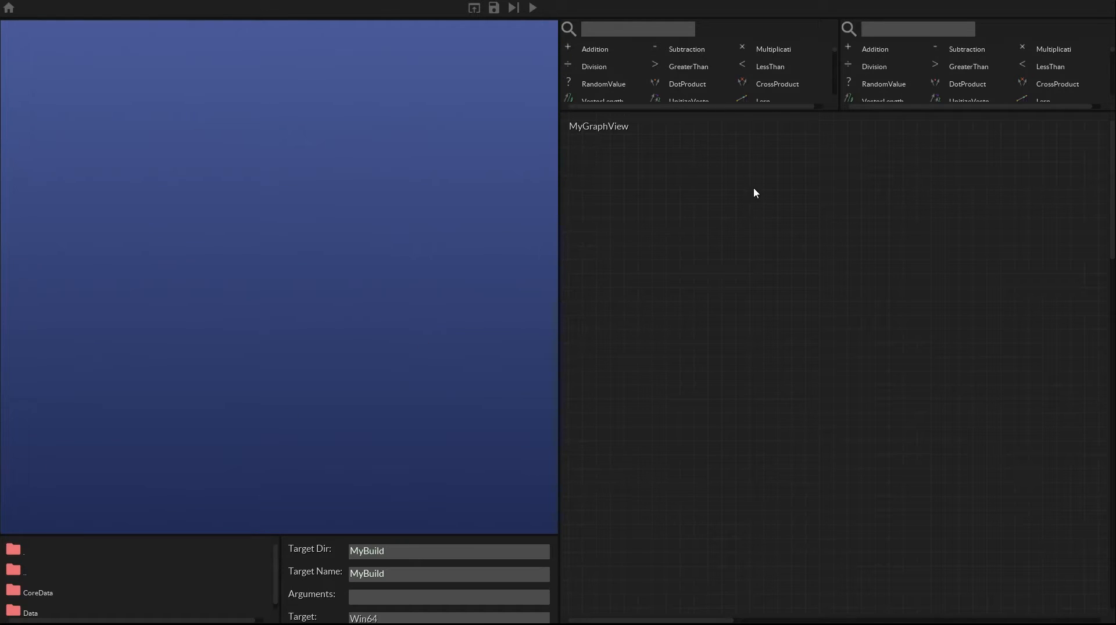
- Look around the empty scene from several angles and pan across the blank graph canvas
{"action": "left_click_drag", "start_coordinate": [290, 195], "coordinate": [163, 349]}
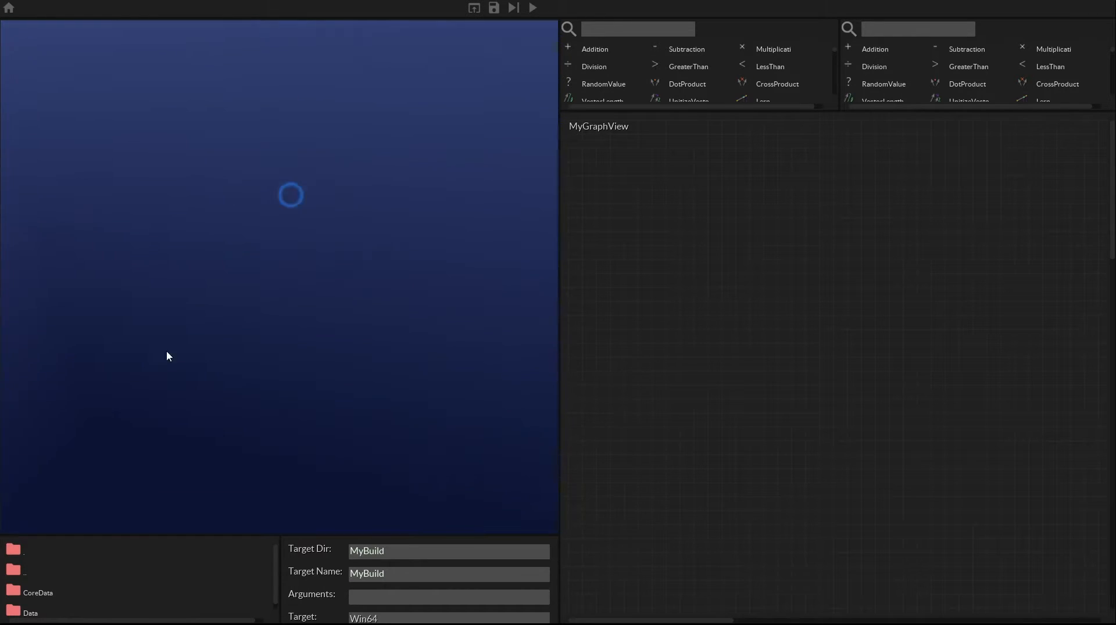
{"action": "mouse_move", "coordinate": [310, 358]}
{"action": "left_mouse_down"}
{"action": "mouse_move", "coordinate": [208, 147]}
{"action": "mouse_move", "coordinate": [112, 215]}
{"action": "mouse_move", "coordinate": [236, 356]}
{"action": "mouse_move", "coordinate": [366, 336]}
{"action": "mouse_move", "coordinate": [306, 380]}
{"action": "mouse_move", "coordinate": [93, 388]}
{"action": "left_mouse_up"}
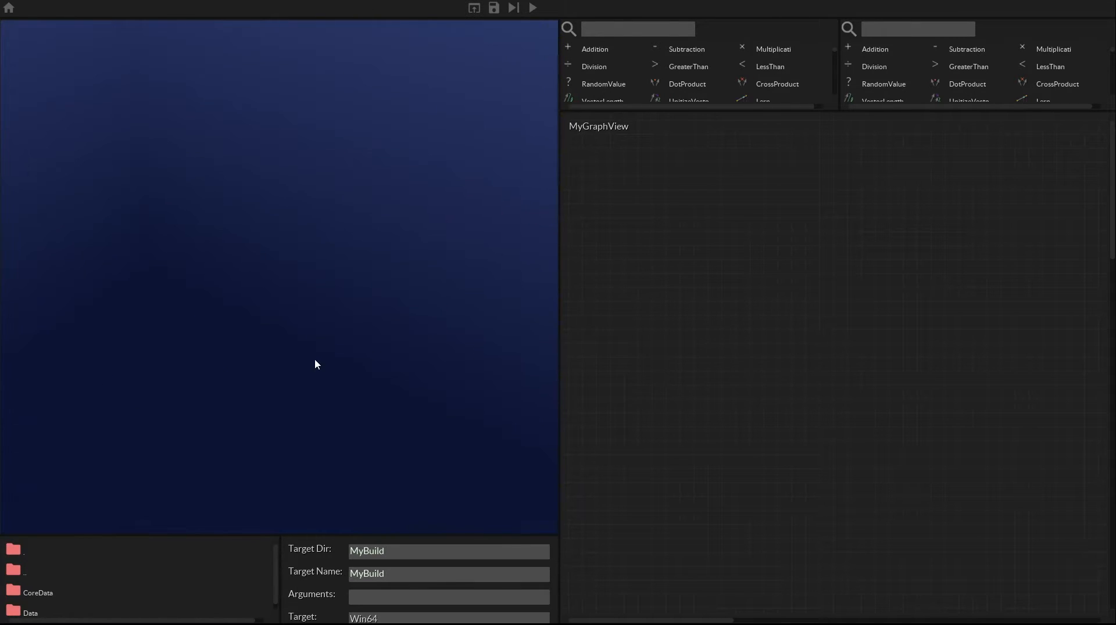
{"action": "mouse_move", "coordinate": [308, 300]}
{"action": "left_mouse_down"}
{"action": "mouse_move", "coordinate": [132, 324]}
{"action": "mouse_move", "coordinate": [341, 210]}
{"action": "mouse_move", "coordinate": [285, 379]}
{"action": "mouse_move", "coordinate": [246, 321]}
{"action": "left_mouse_up"}
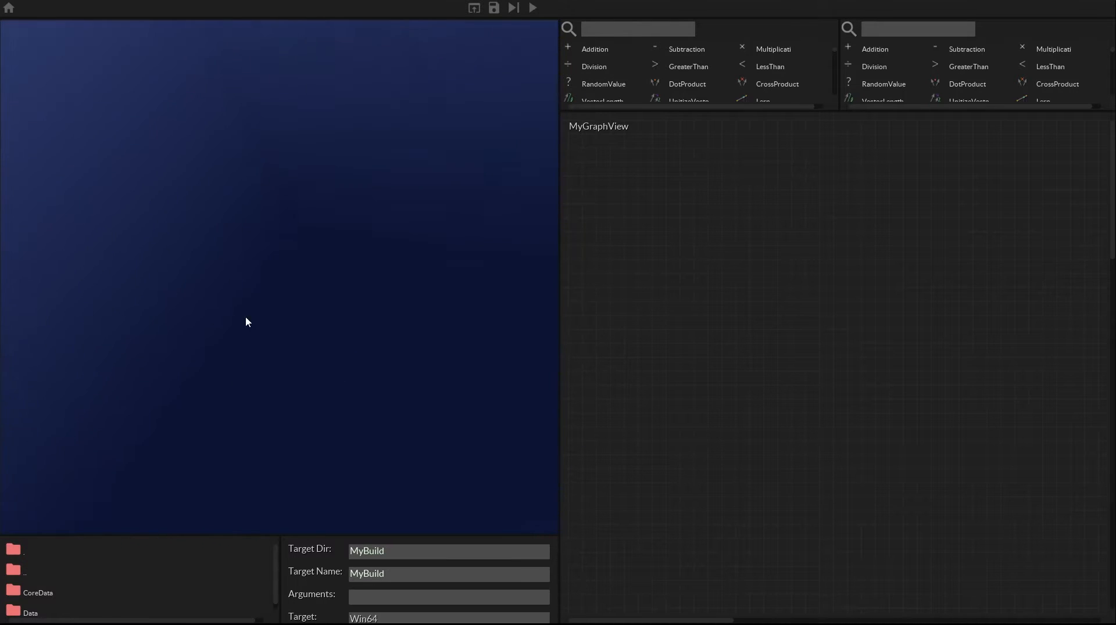
{"action": "mouse_move", "coordinate": [366, 321]}
{"action": "left_mouse_down"}
{"action": "mouse_move", "coordinate": [192, 304]}
{"action": "mouse_move", "coordinate": [191, 248]}
{"action": "left_mouse_up"}
{"action": "mouse_move", "coordinate": [292, 244]}
{"action": "left_mouse_down"}
{"action": "mouse_move", "coordinate": [343, 281]}
{"action": "mouse_move", "coordinate": [366, 348]}
{"action": "mouse_move", "coordinate": [254, 391]}
{"action": "mouse_move", "coordinate": [227, 256]}
{"action": "mouse_move", "coordinate": [413, 239]}
{"action": "mouse_move", "coordinate": [341, 299]}
{"action": "mouse_move", "coordinate": [271, 264]}
{"action": "left_mouse_up"}
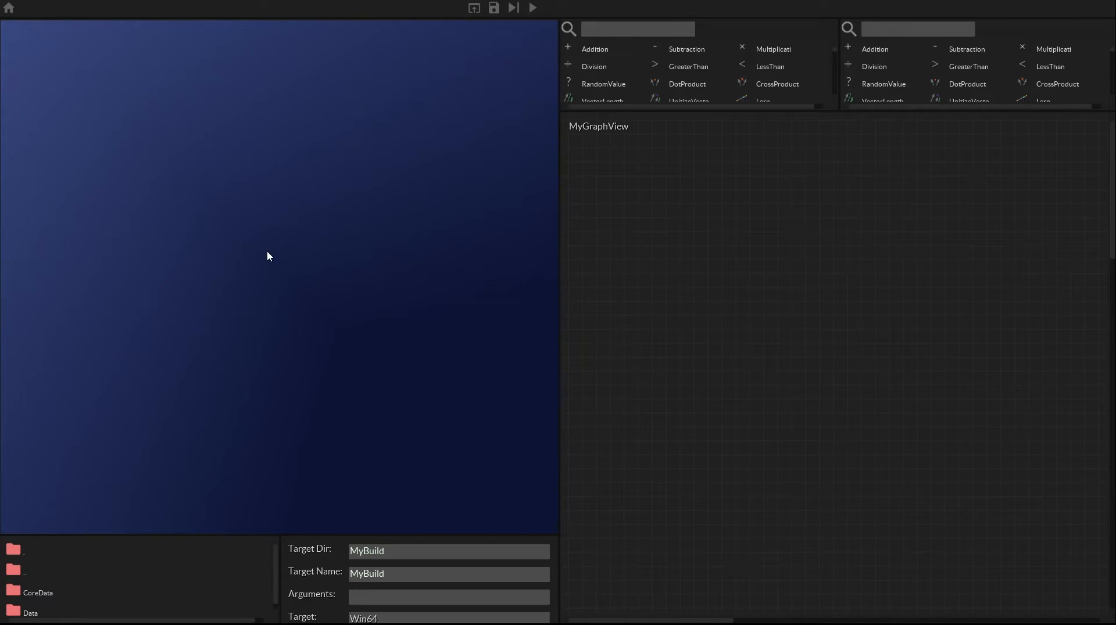
{"action": "left_click_drag", "start_coordinate": [281, 218], "coordinate": [279, 312]}
{"action": "left_click", "coordinate": [284, 319]}
{"action": "left_click", "coordinate": [313, 236]}
{"action": "middle_click_drag", "start_coordinate": [766, 298], "coordinate": [739, 324]}
- Browse up to the parent folder in the file explorer and reopen the GettingStarted project
{"action": "left_click_drag", "start_coordinate": [276, 578], "coordinate": [276, 582]}
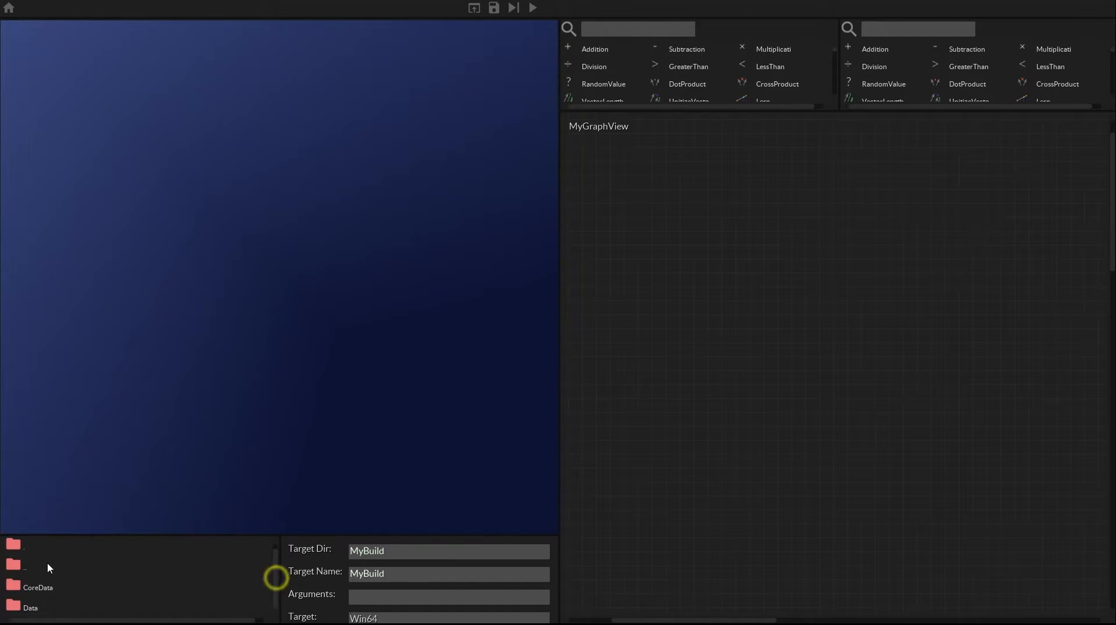
{"action": "double_click", "coordinate": [13, 566]}
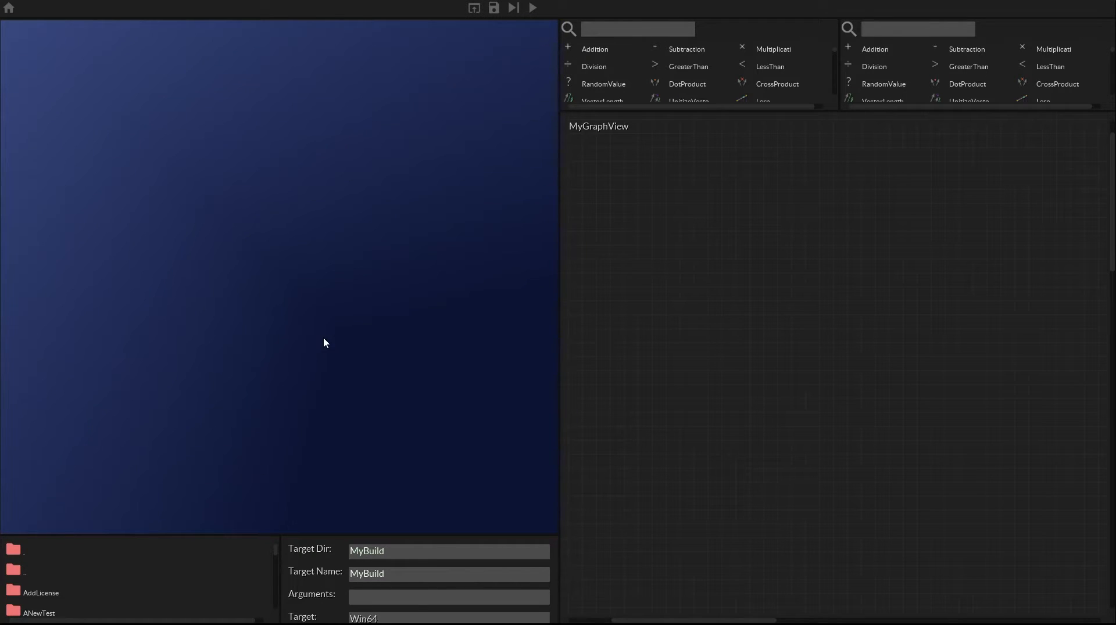
{"action": "left_click", "coordinate": [9, 8]}
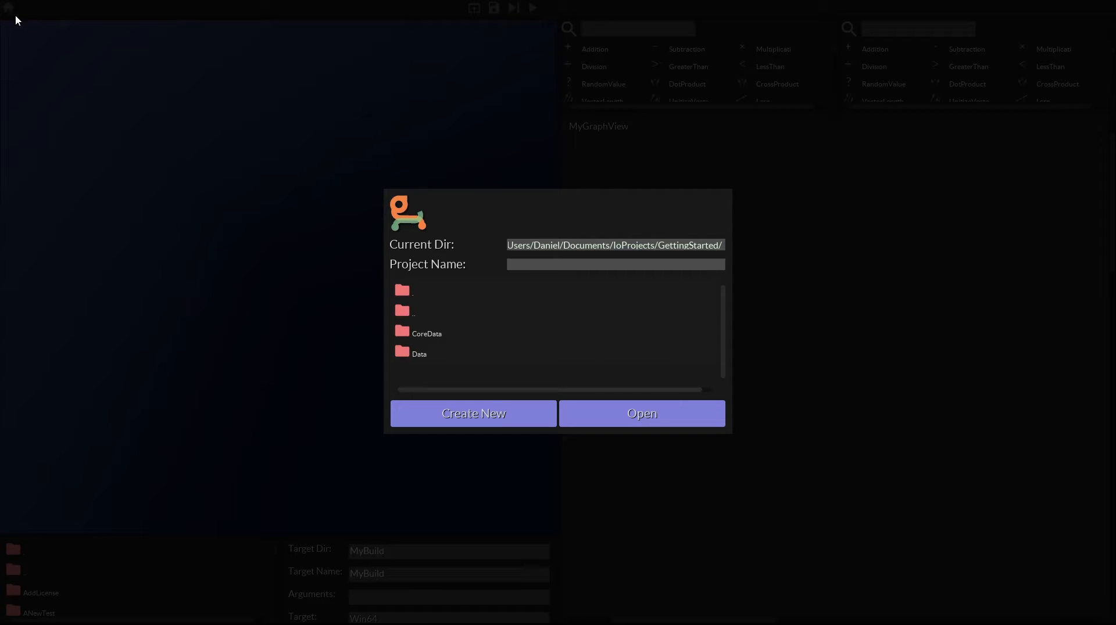
{"action": "left_click", "coordinate": [633, 423]}
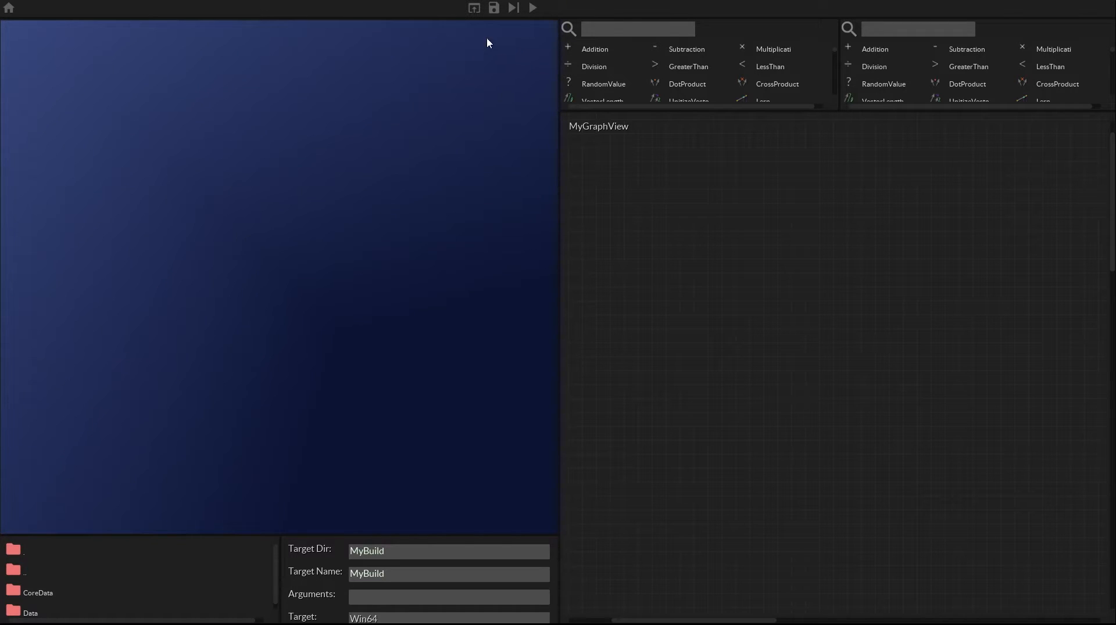
- Widen the graph and library area at the scene view's expense and make the node libraries slightly taller
{"action": "left_click", "coordinate": [473, 9]}
{"action": "left_click_drag", "start_coordinate": [560, 266], "coordinate": [501, 343]}
{"action": "mouse_move", "coordinate": [814, 115]}
{"action": "left_mouse_down"}
{"action": "mouse_move", "coordinate": [815, 324]}
{"action": "mouse_move", "coordinate": [815, 106]}
{"action": "mouse_move", "coordinate": [817, 140]}
{"action": "mouse_move", "coordinate": [820, 125]}
{"action": "left_mouse_up"}
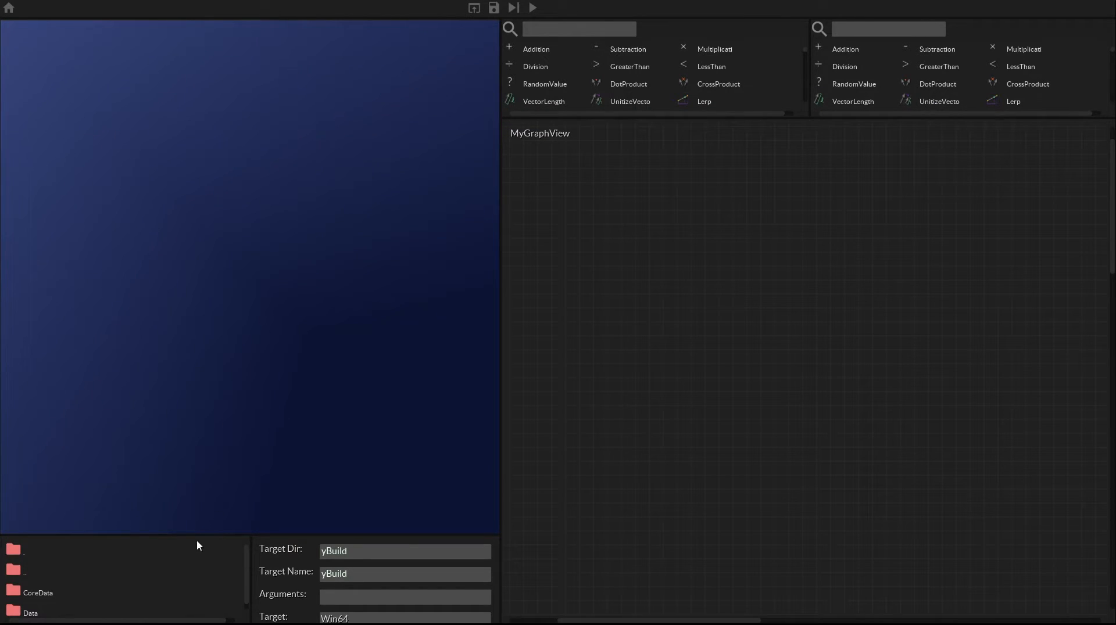
- Enlarge the file explorer to about half the window height and split it into two stacked panes
{"action": "left_click_drag", "start_coordinate": [193, 535], "coordinate": [208, 295]}
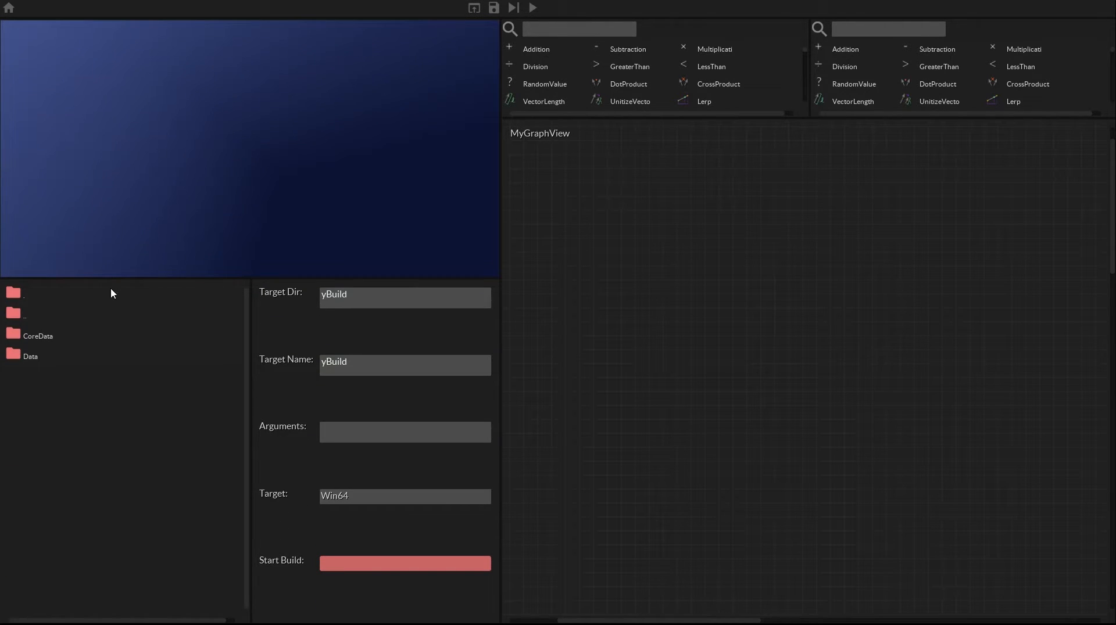
{"action": "left_click", "coordinate": [199, 284]}
{"action": "left_click", "coordinate": [21, 287]}
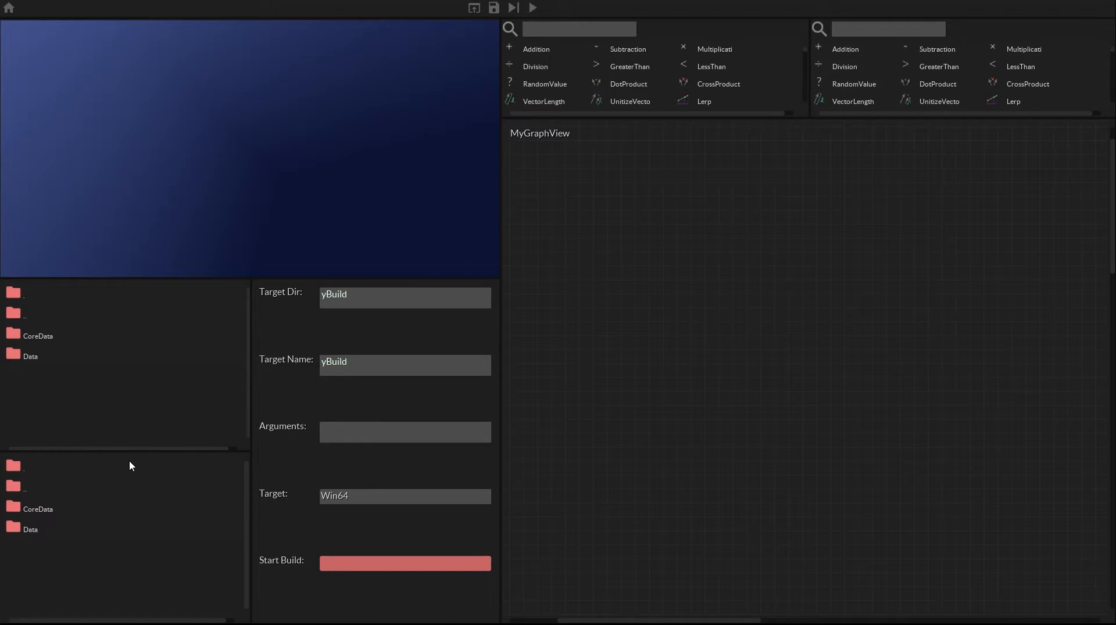
- Switch the lower file explorer pane to a slightly shorter Editor_Console and remove that pane again
{"action": "left_click", "coordinate": [152, 456]}
{"action": "left_click", "coordinate": [79, 460]}
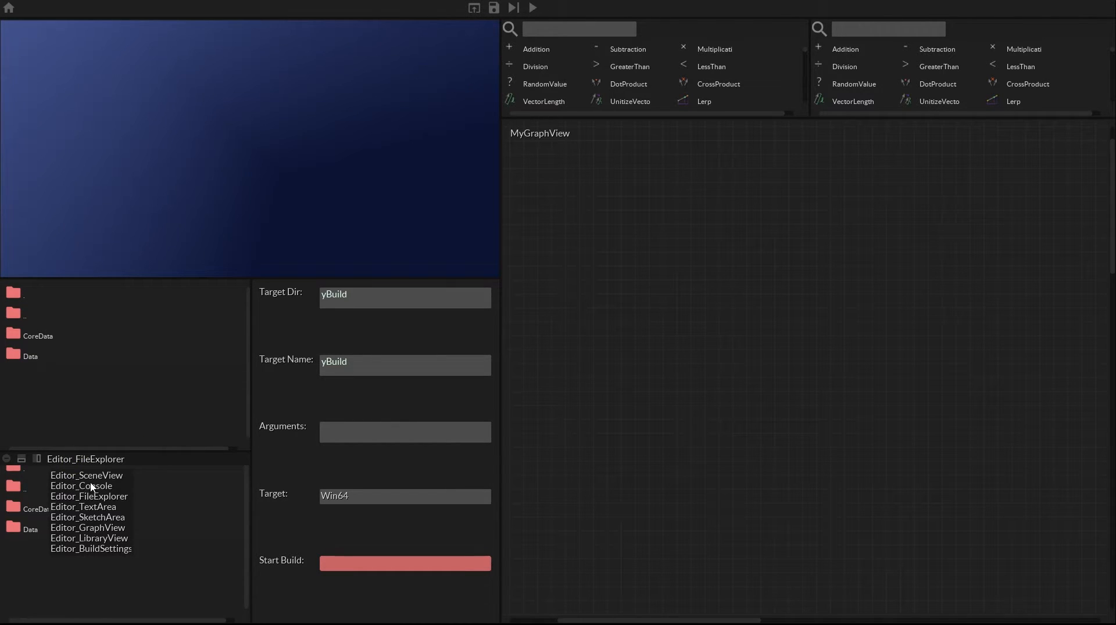
{"action": "left_click", "coordinate": [89, 487]}
{"action": "left_click", "coordinate": [149, 459]}
{"action": "left_click_drag", "start_coordinate": [157, 452], "coordinate": [165, 479]}
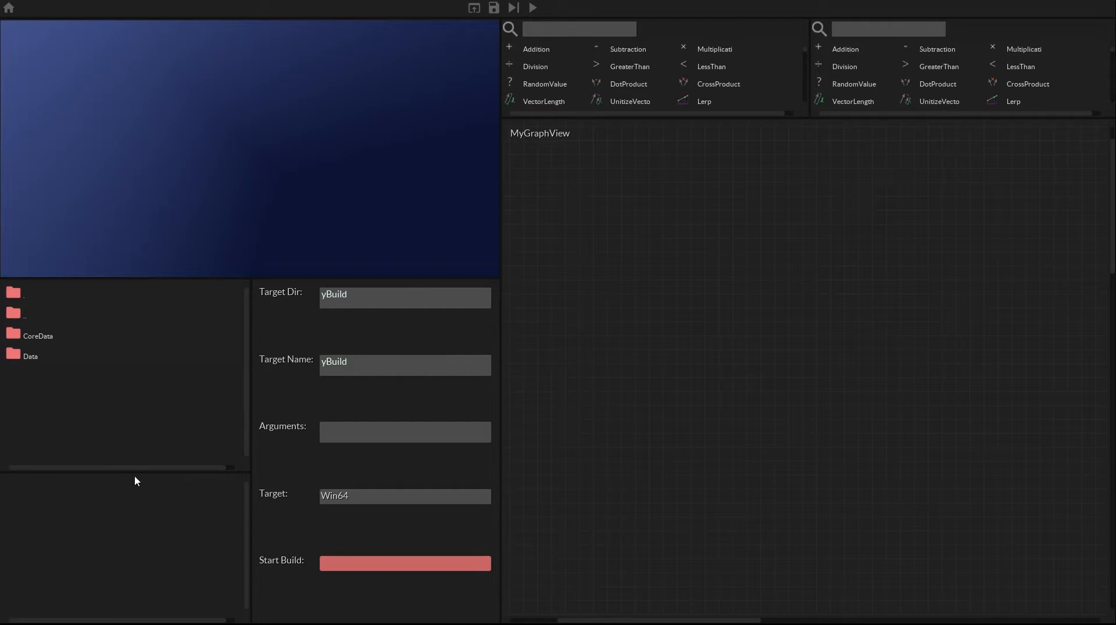
{"action": "left_click", "coordinate": [194, 478]}
{"action": "left_click", "coordinate": [6, 480]}
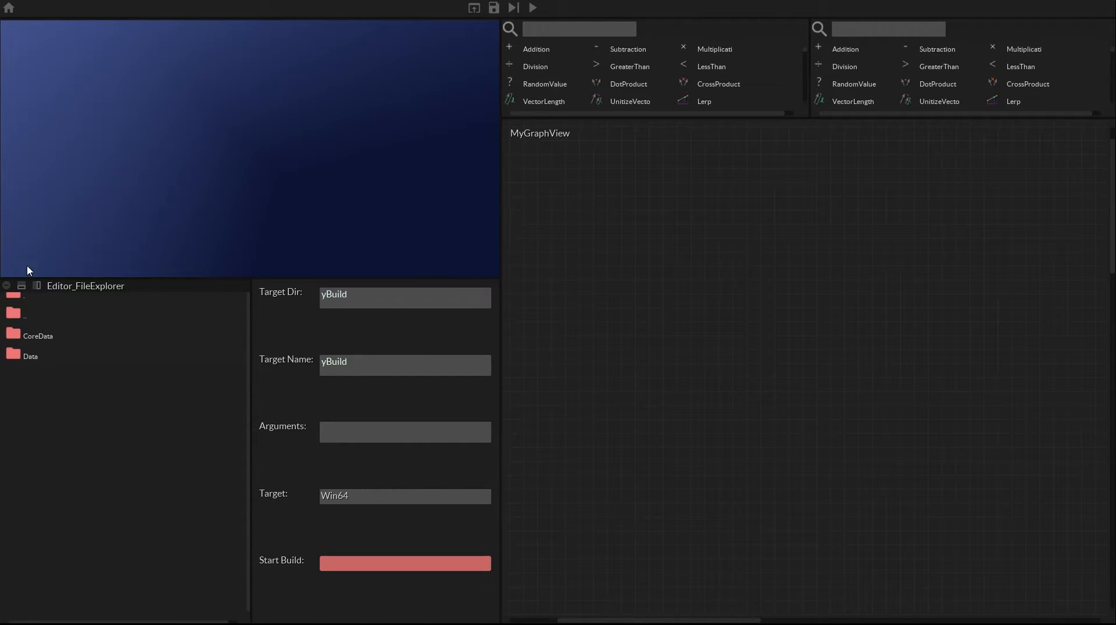
- Enlarge the scene view by lowering its border with the file explorer and build settings
{"action": "left_click", "coordinate": [159, 287]}
{"action": "left_click_drag", "start_coordinate": [269, 280], "coordinate": [242, 516]}
{"action": "left_click_drag", "start_coordinate": [243, 512], "coordinate": [246, 517]}
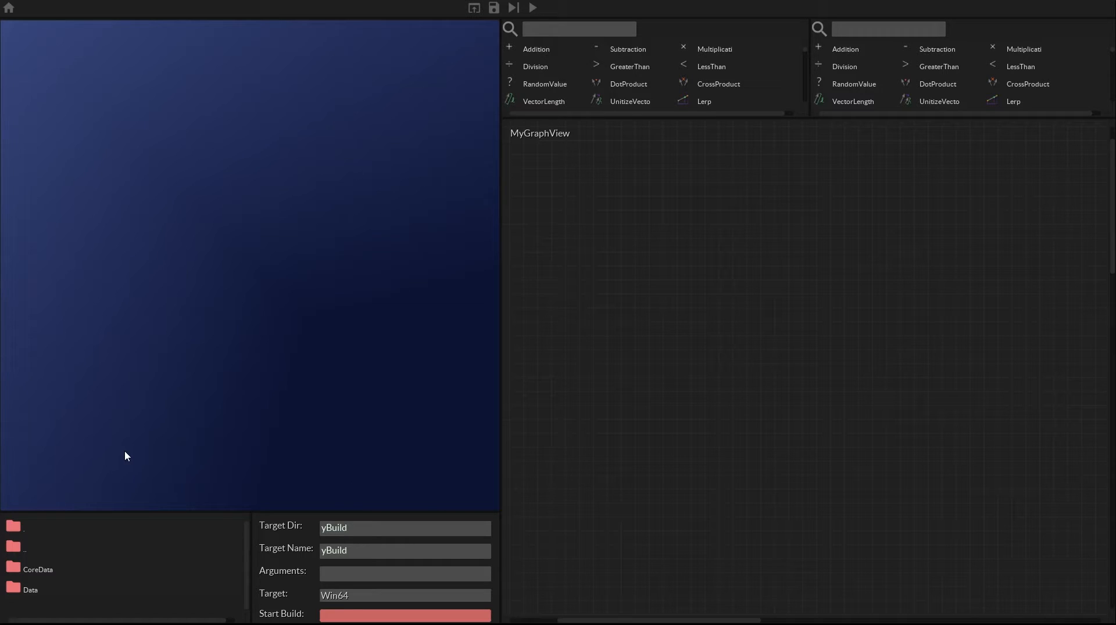
- Find ReadTriangle in the first node library and place a ReadTriangleMesh node in the graph
{"action": "left_click", "coordinate": [560, 30]}
{"action": "type", "text": "gle"}
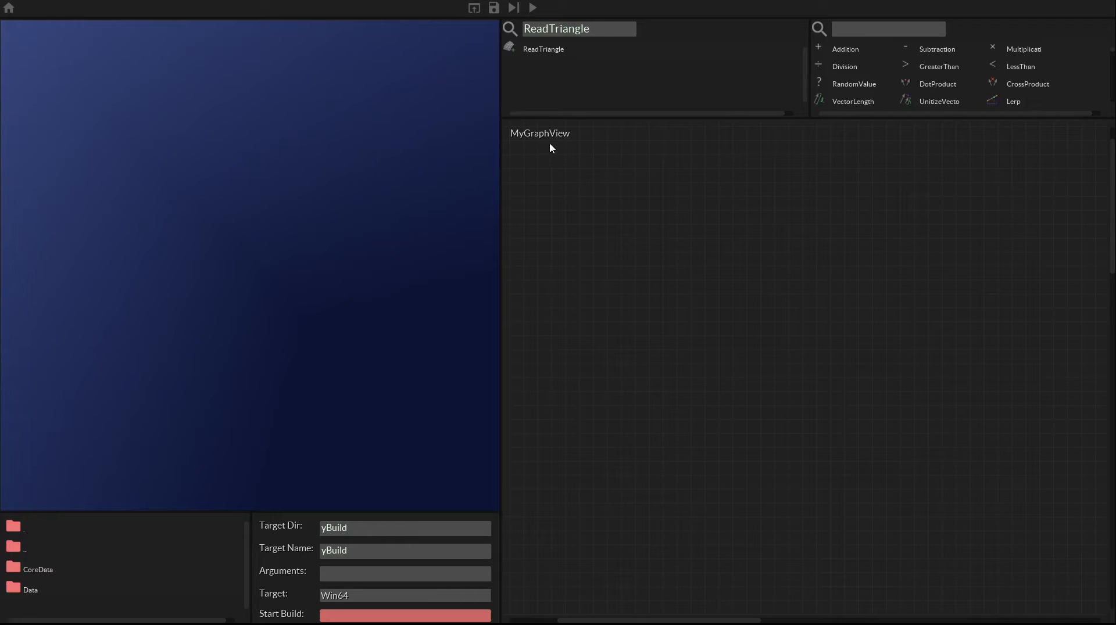
{"action": "left_click", "coordinate": [510, 51]}
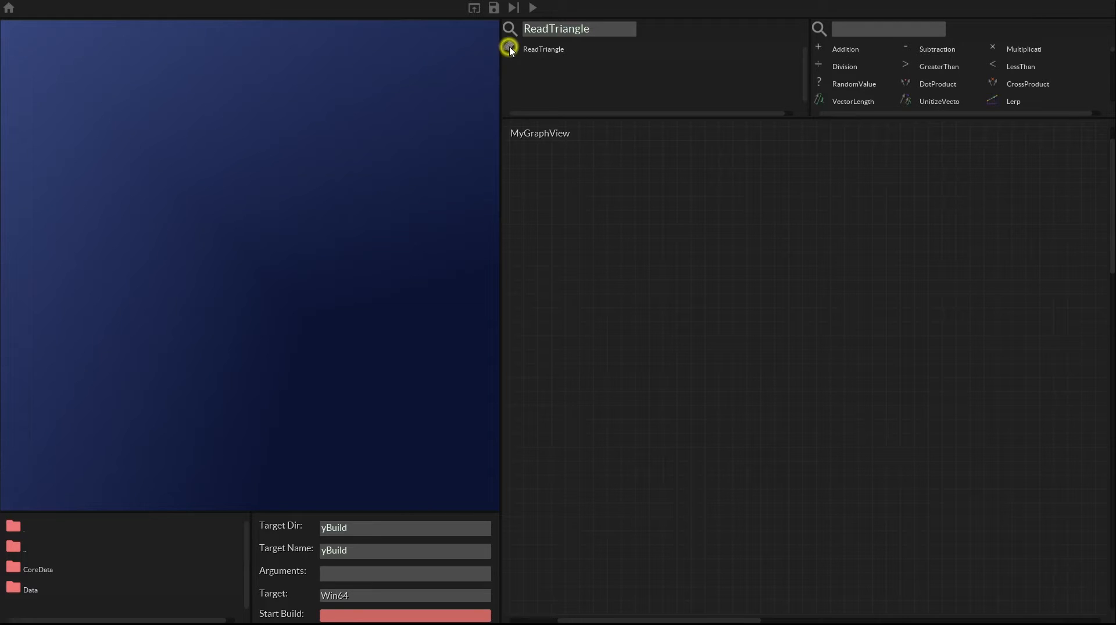
{"action": "left_click", "coordinate": [624, 205]}
{"action": "left_click_drag", "start_coordinate": [665, 210], "coordinate": [640, 207]}
{"action": "left_click", "coordinate": [738, 371]}
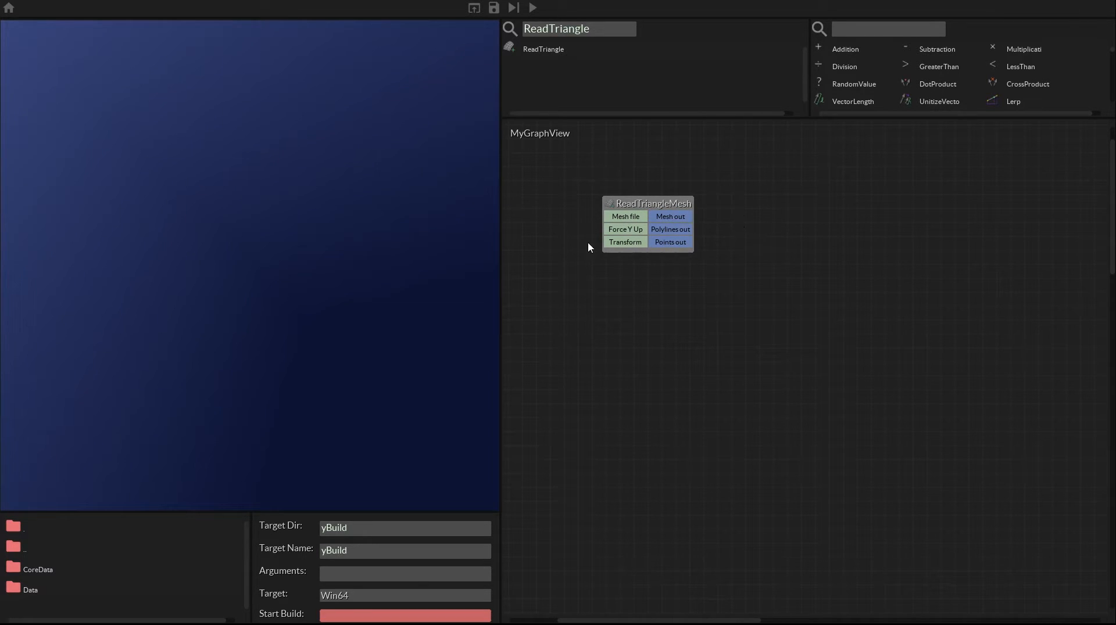
- Examine the ReadTriangleMesh node's Mesh file path and Mesh out data, moving the node to make room
{"action": "left_click_drag", "start_coordinate": [647, 204], "coordinate": [775, 224]}
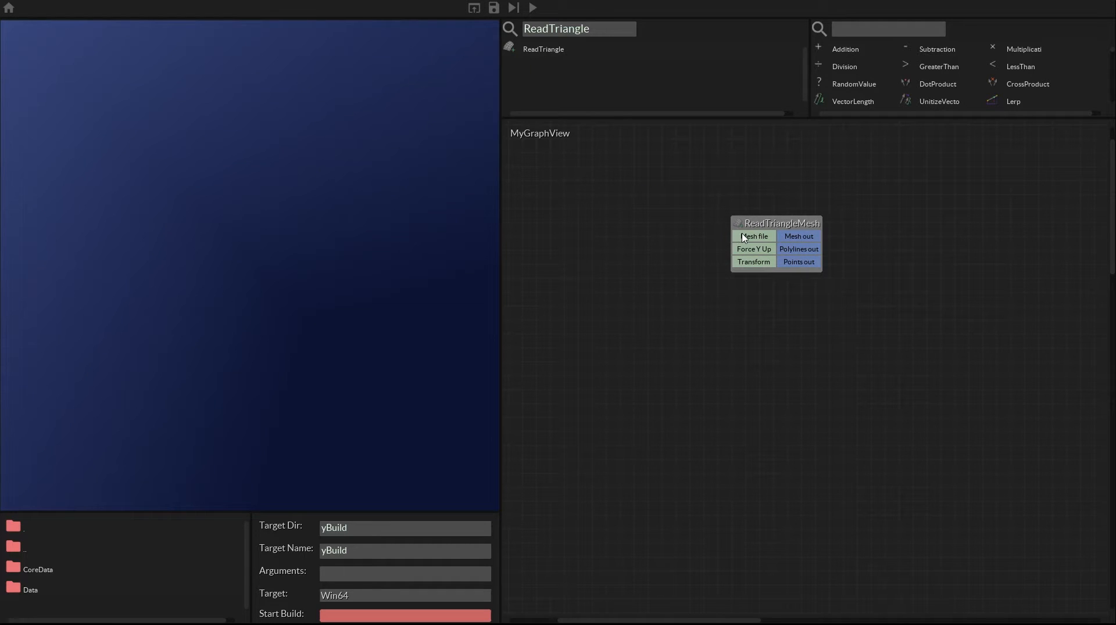
{"action": "mouse_move", "coordinate": [752, 240]}
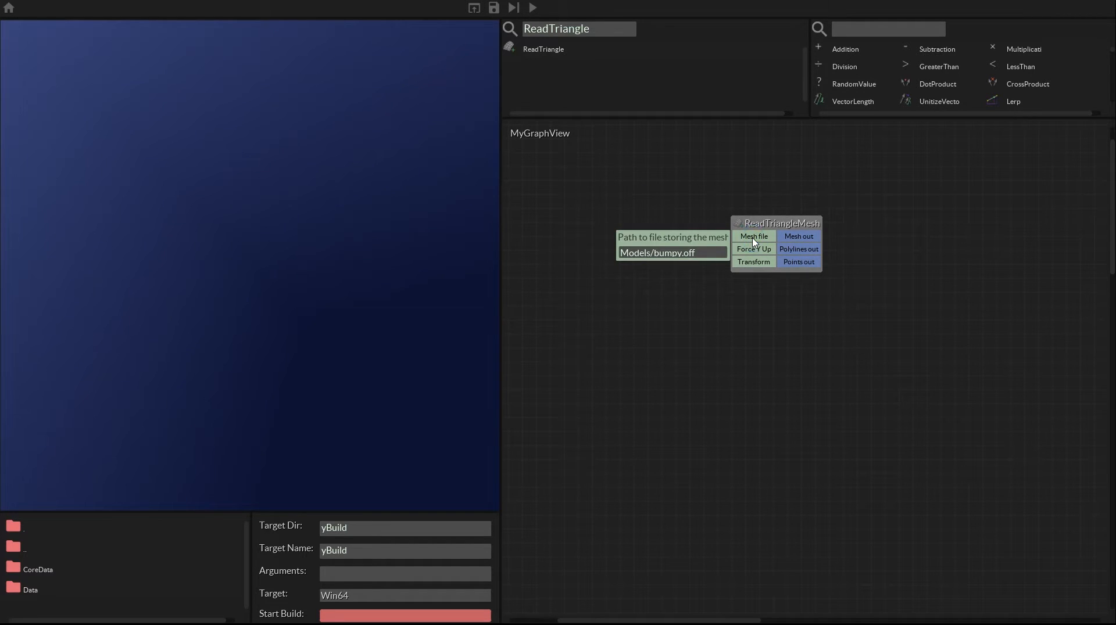
{"action": "left_click", "coordinate": [702, 253]}
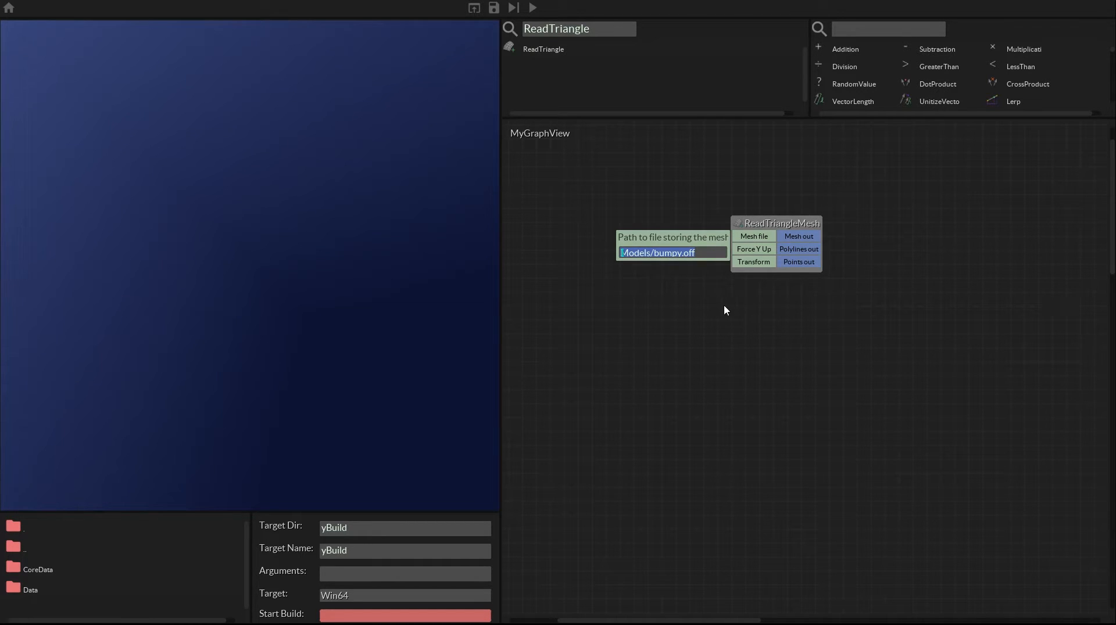
{"action": "left_click", "coordinate": [759, 316]}
{"action": "left_click_drag", "start_coordinate": [774, 224], "coordinate": [687, 209]}
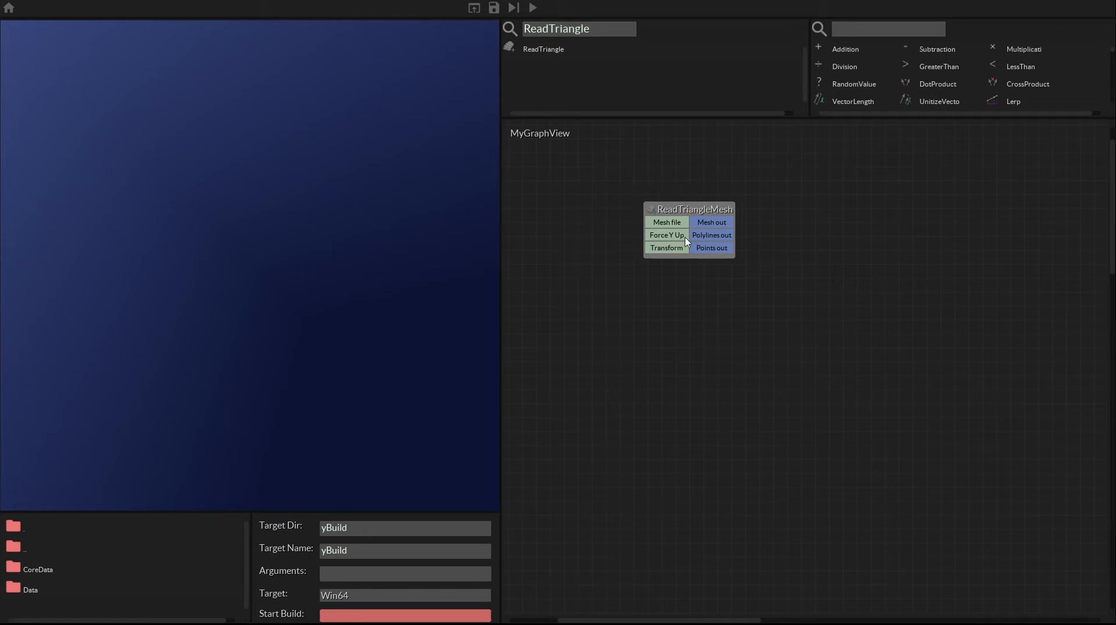
{"action": "mouse_move", "coordinate": [722, 224]}
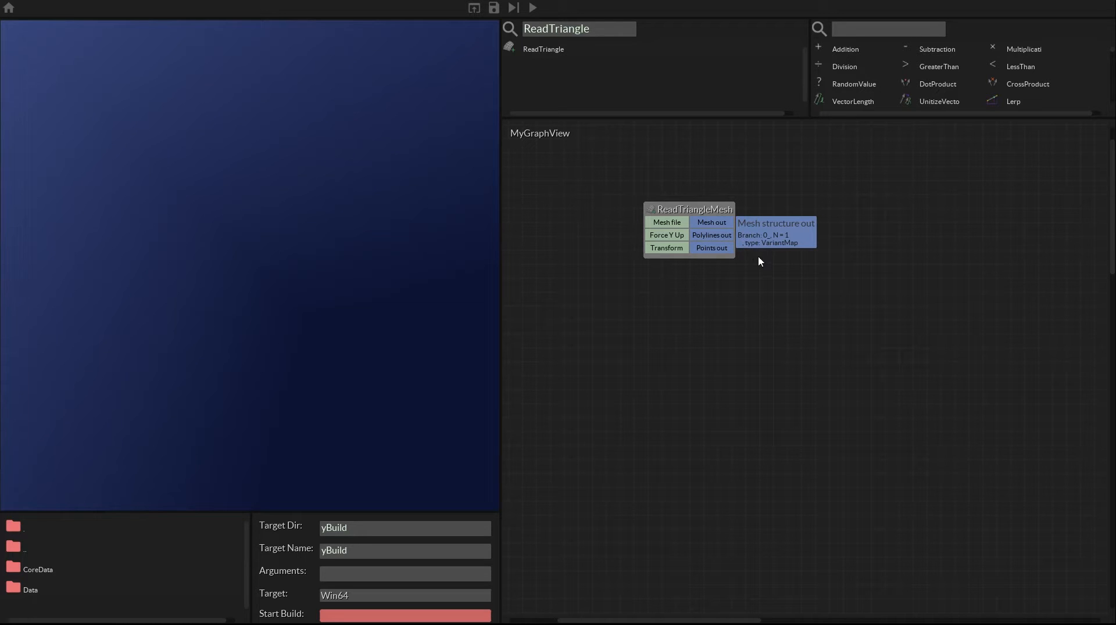
{"action": "left_click_drag", "start_coordinate": [676, 206], "coordinate": [641, 190]}
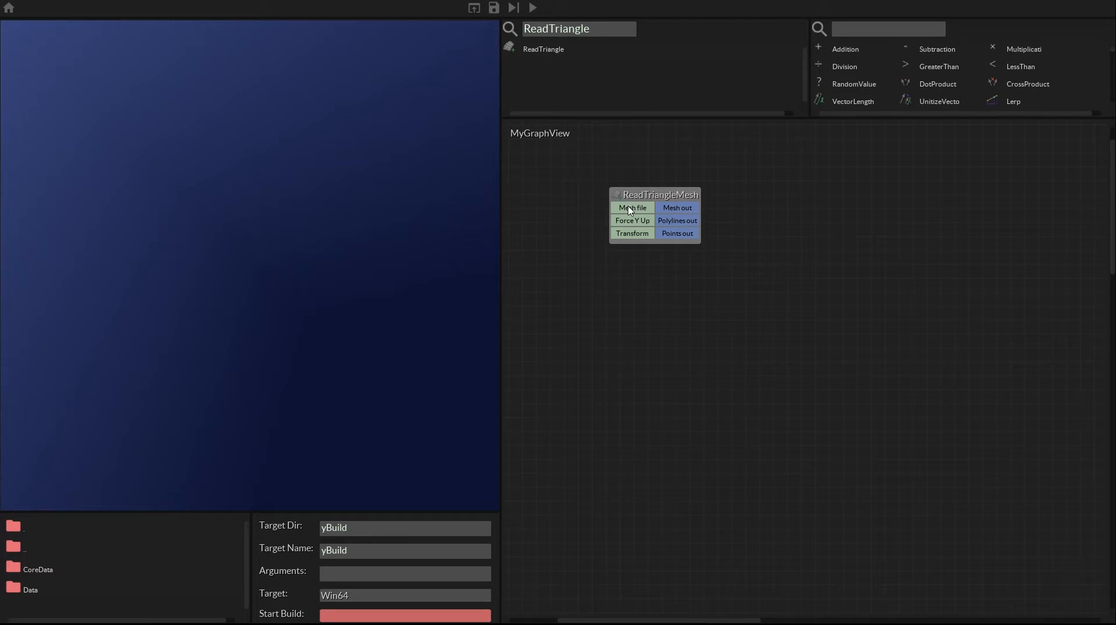
- Inspect the ReadTriangleMesh node's Mesh file, Force Y Up and Transform inputs and its Mesh, Polylines and Points outputs
{"action": "left_click", "coordinate": [631, 210]}
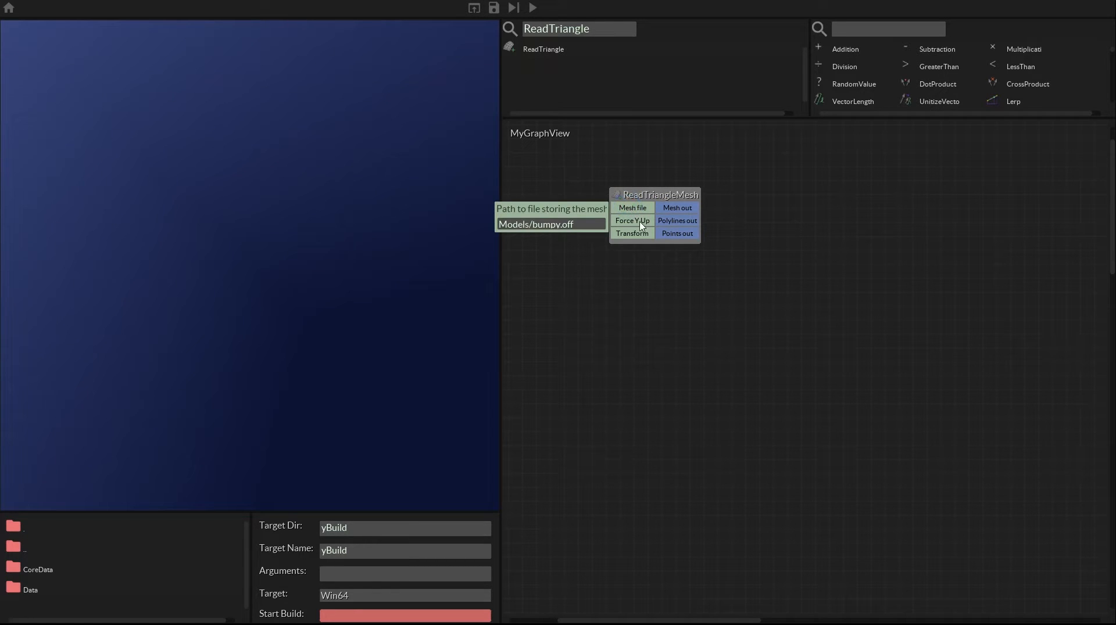
{"action": "left_click", "coordinate": [639, 221]}
{"action": "left_click", "coordinate": [637, 239]}
{"action": "left_click", "coordinate": [685, 210]}
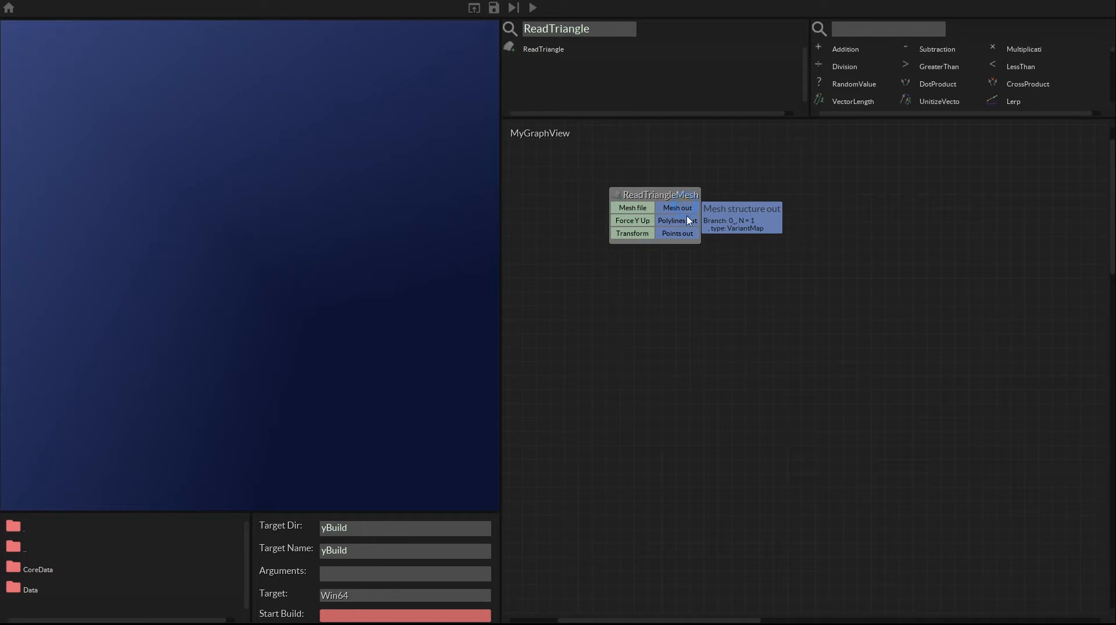
{"action": "left_click", "coordinate": [683, 223]}
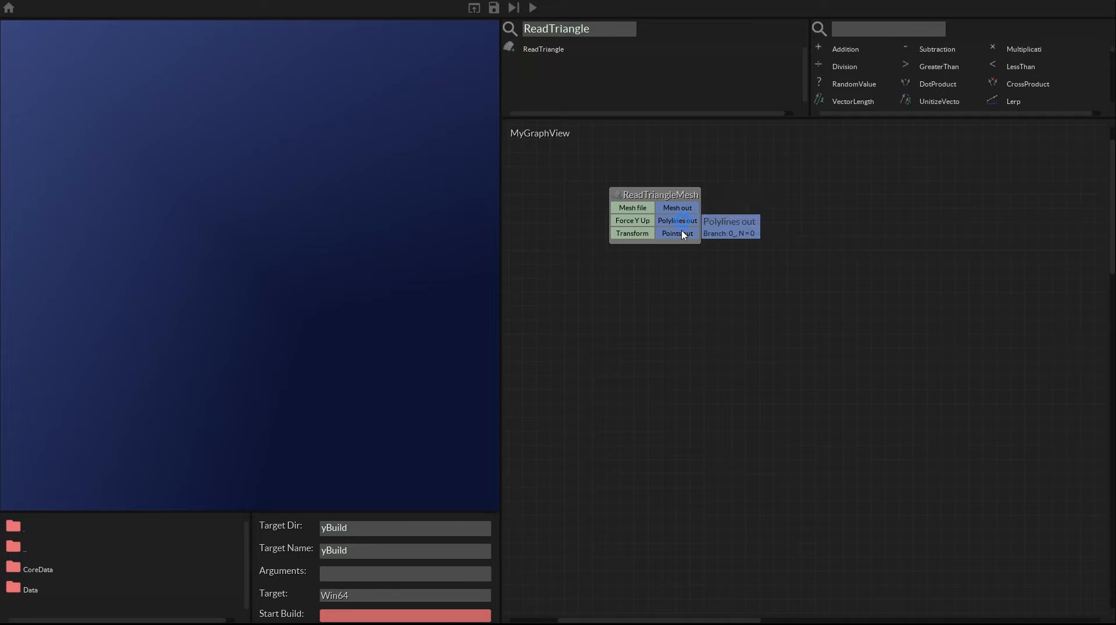
{"action": "left_click", "coordinate": [681, 234]}
{"action": "left_click", "coordinate": [619, 210]}
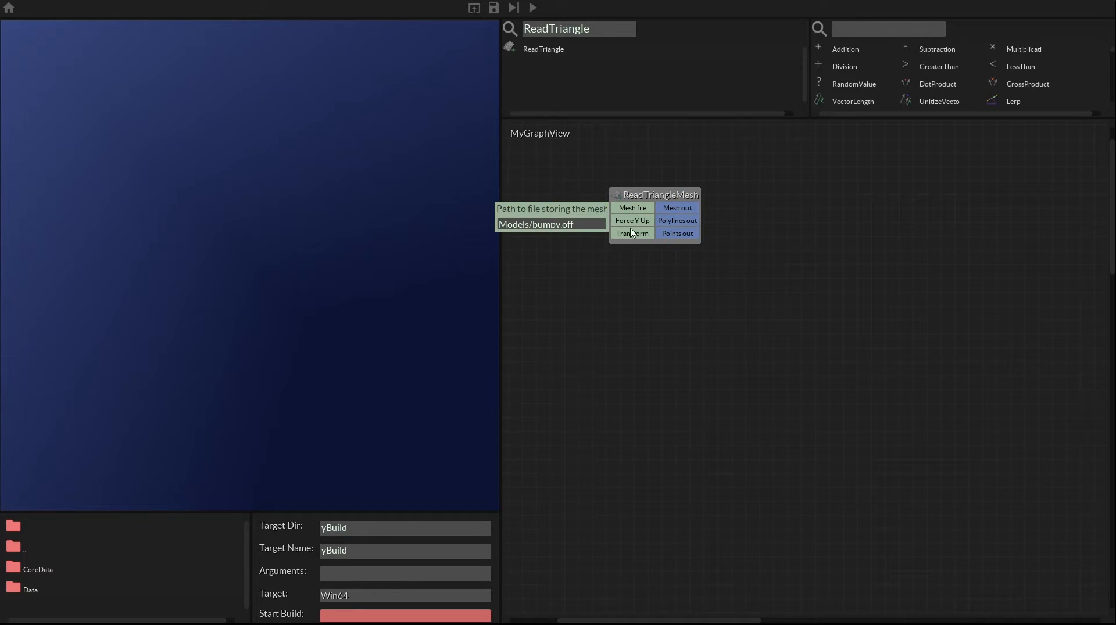
- Reposition the ReadTriangleMesh node near the left edge of the graph, leaving space beside its outputs
{"action": "left_click_drag", "start_coordinate": [641, 199], "coordinate": [662, 203]}
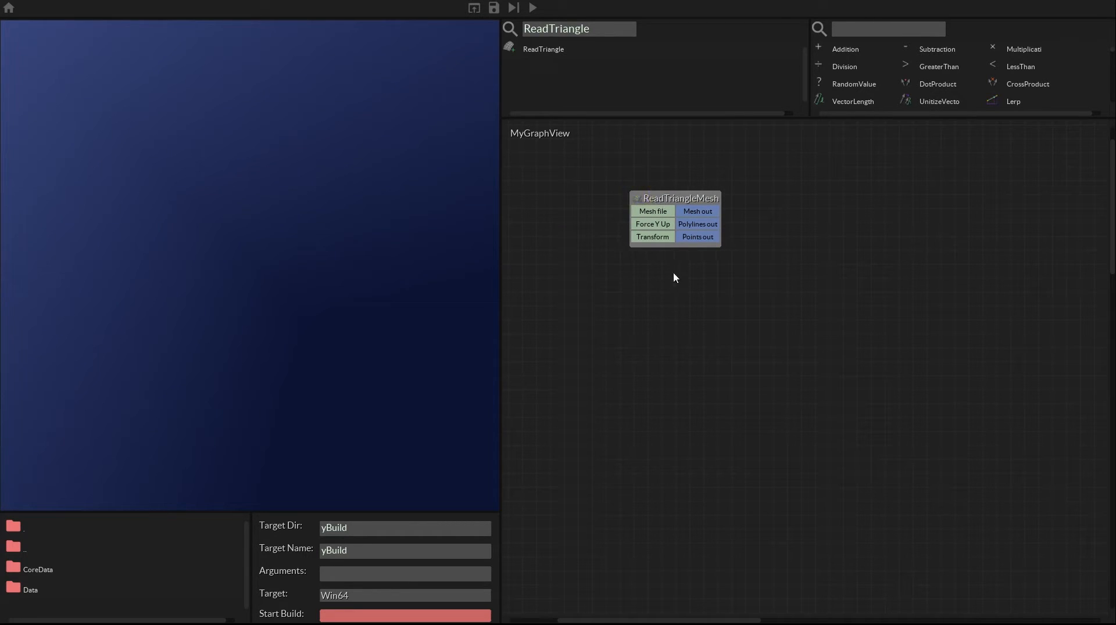
{"action": "left_click_drag", "start_coordinate": [681, 200], "coordinate": [608, 198]}
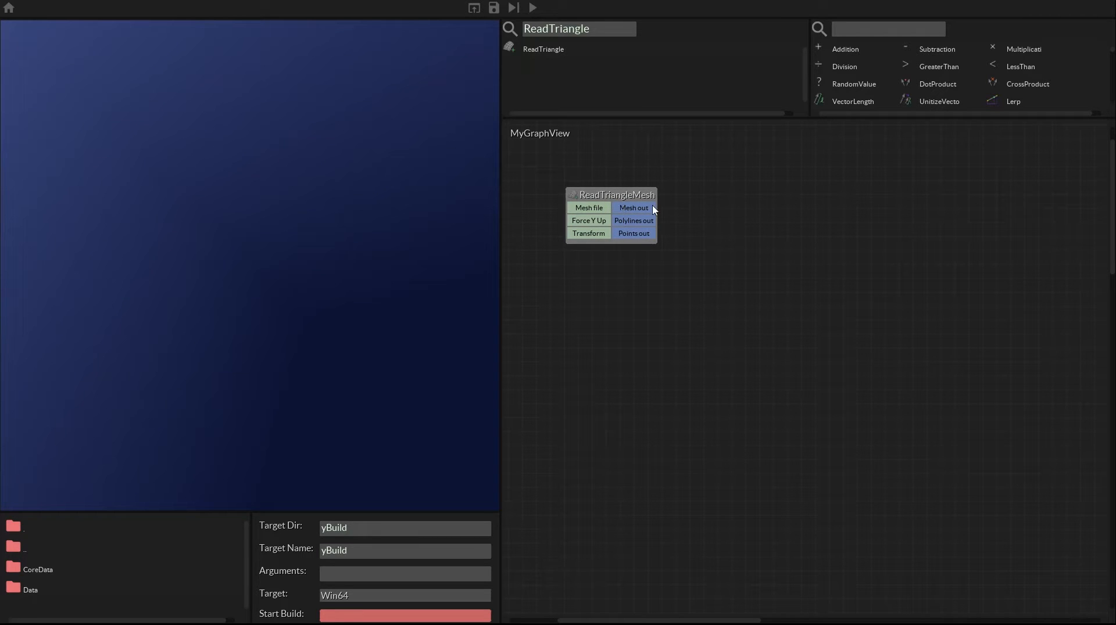
{"action": "right_click_drag", "start_coordinate": [193, 251], "coordinate": [333, 304]}
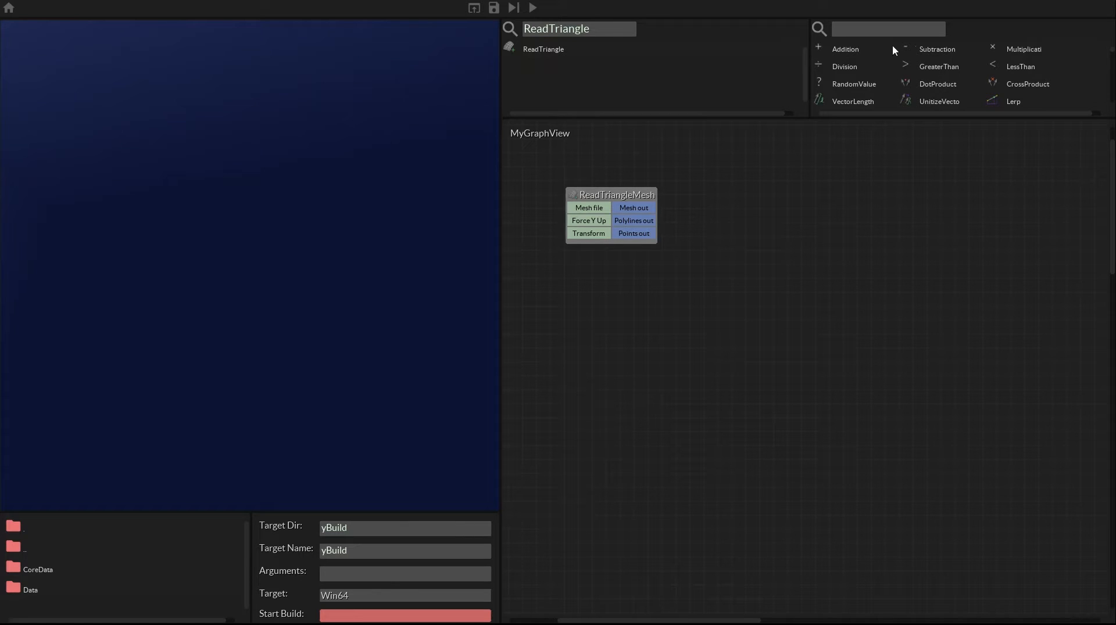
- Find MeshRenderer in the second node library and place a MeshRenderer node beside the ReadTriangleMesh node
{"action": "left_click", "coordinate": [864, 30]}
{"action": "type", "text": "MeshRenderer"}
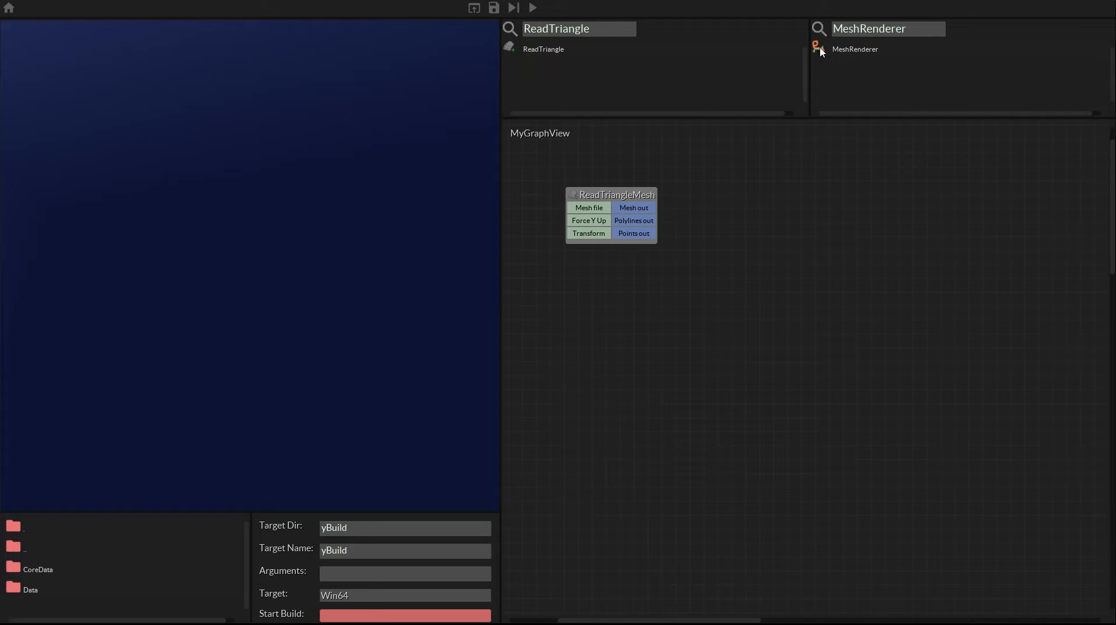
{"action": "left_click_drag", "start_coordinate": [757, 235], "coordinate": [801, 197]}
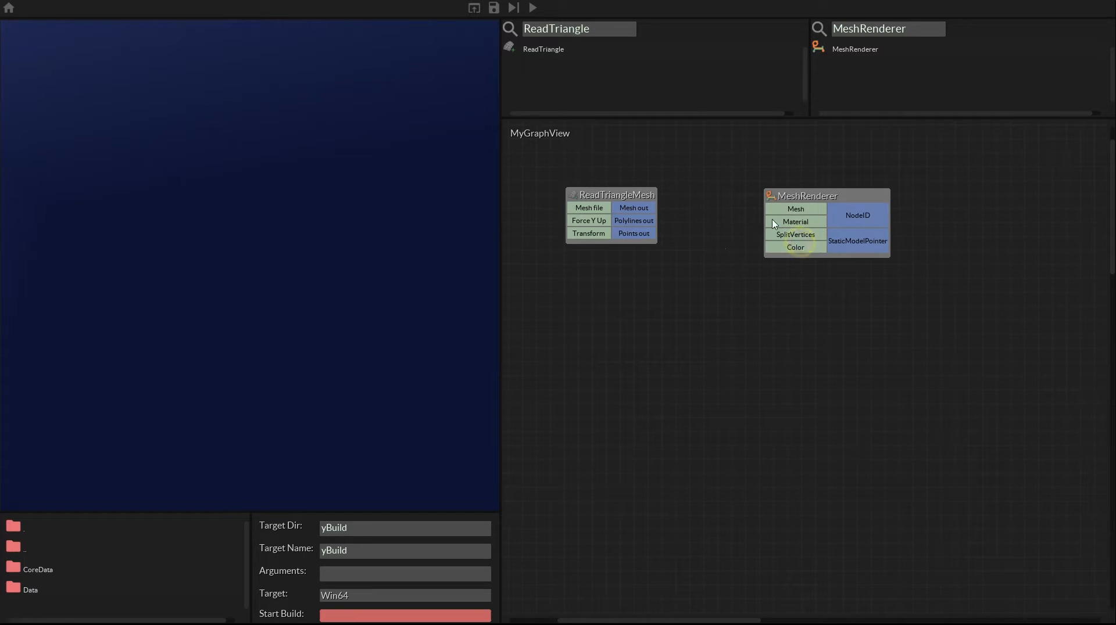
{"action": "left_click", "coordinate": [723, 247]}
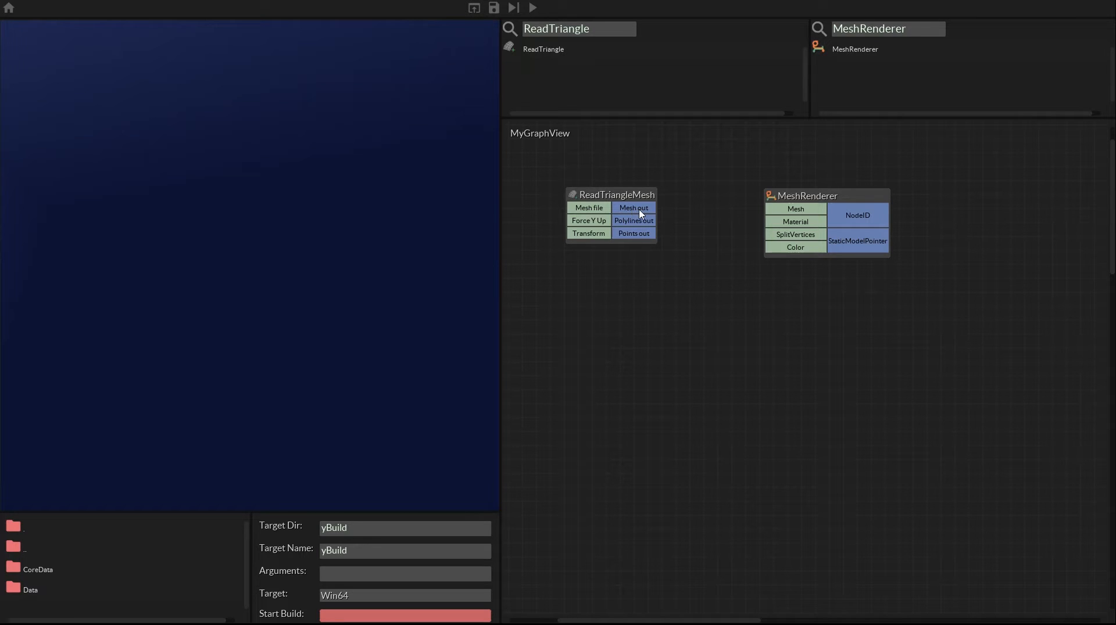
- Connect ReadTriangleMesh's Mesh out to MeshRenderer's Mesh input and frame the whole rendered mesh in the viewport
{"action": "left_click_drag", "start_coordinate": [639, 212], "coordinate": [789, 215]}
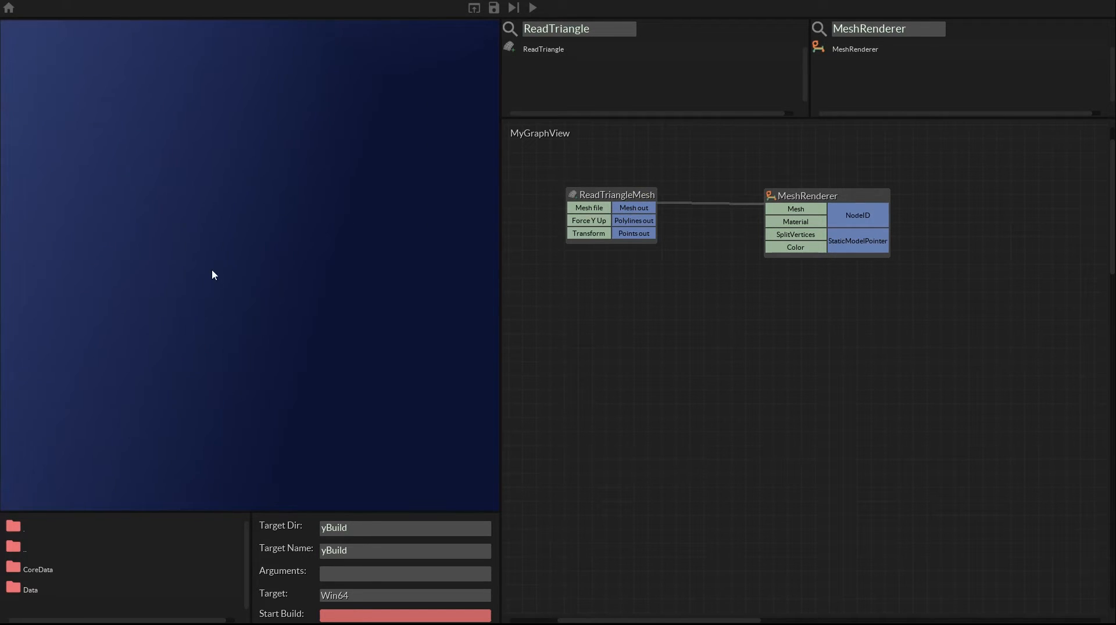
{"action": "mouse_move", "coordinate": [339, 278]}
{"action": "middle_mouse_down"}
{"action": "mouse_move", "coordinate": [210, 275]}
{"action": "mouse_move", "coordinate": [116, 144]}
{"action": "mouse_move", "coordinate": [326, 172]}
{"action": "mouse_move", "coordinate": [326, 132]}
{"action": "mouse_move", "coordinate": [361, 186]}
{"action": "mouse_move", "coordinate": [251, 227]}
{"action": "mouse_move", "coordinate": [336, 178]}
{"action": "mouse_move", "coordinate": [433, 154]}
{"action": "mouse_move", "coordinate": [263, 243]}
{"action": "mouse_move", "coordinate": [366, 332]}
{"action": "mouse_move", "coordinate": [334, 180]}
{"action": "mouse_move", "coordinate": [179, 248]}
{"action": "middle_mouse_up"}
{"action": "scroll", "coordinate": [210, 273], "scroll_direction": "down", "scroll_amount": 5}
{"action": "scroll", "coordinate": [182, 242], "scroll_direction": "up", "scroll_amount": 3}
{"action": "scroll", "coordinate": [187, 244], "scroll_direction": "down", "scroll_amount": 3}
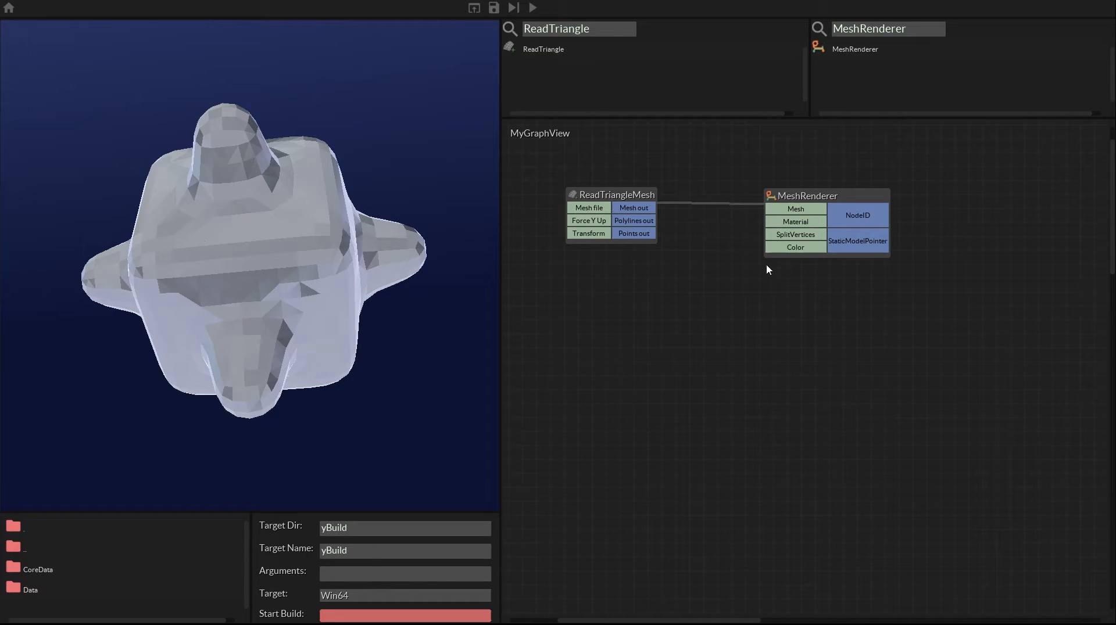
- Shift the MeshRenderer node closer to the ReadTriangleMesh node and delete it from the graph
{"action": "left_click_drag", "start_coordinate": [800, 201], "coordinate": [816, 194]}
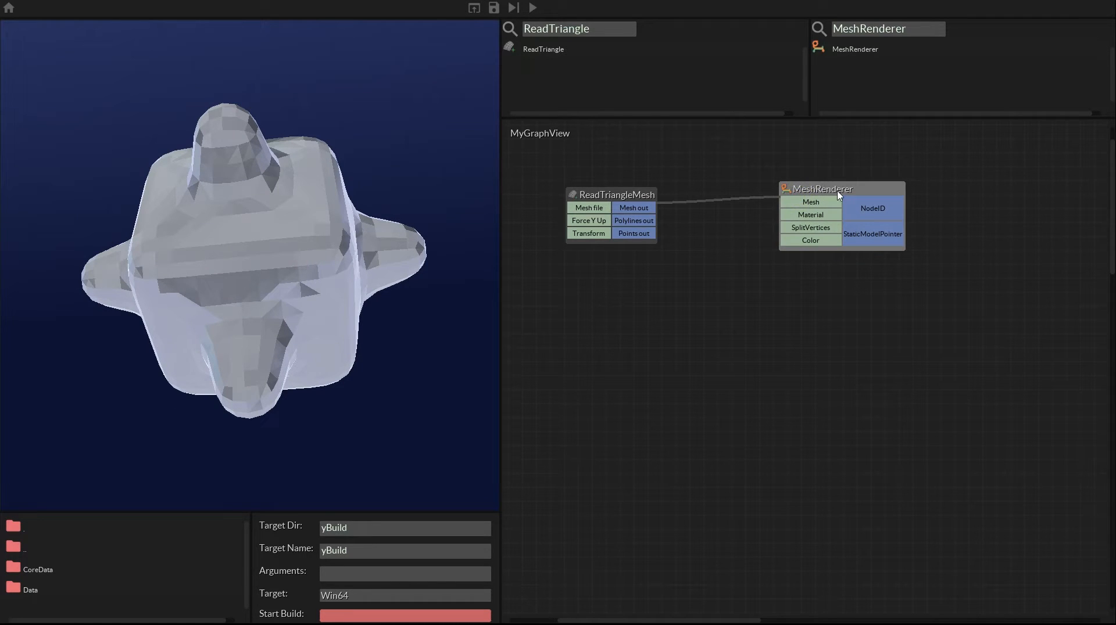
{"action": "left_click_drag", "start_coordinate": [839, 191], "coordinate": [794, 201]}
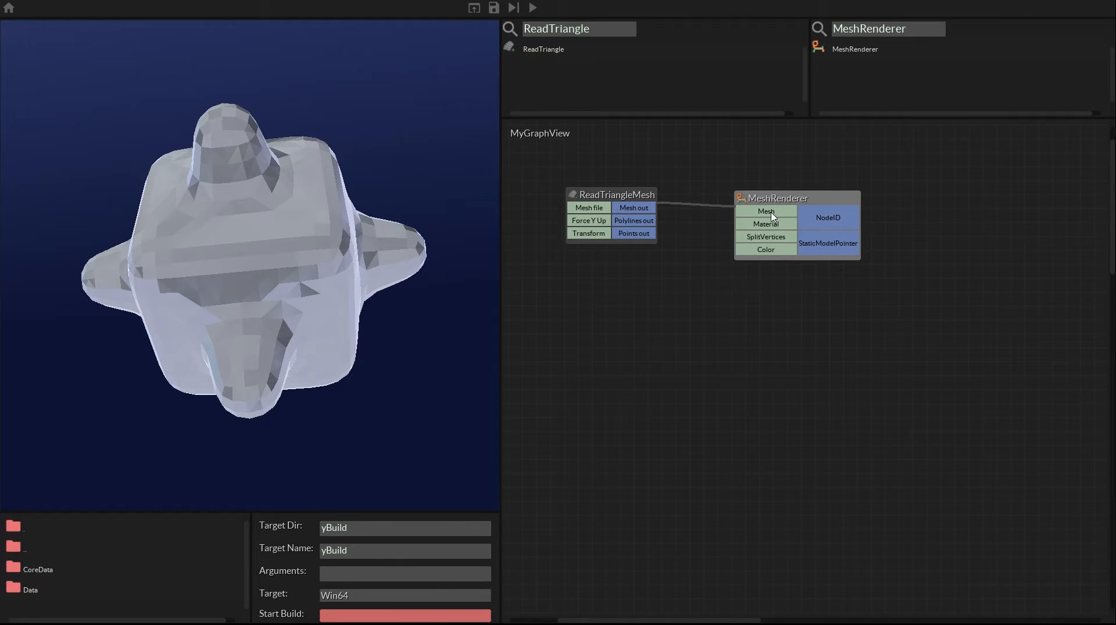
{"action": "left_click", "coordinate": [772, 380]}
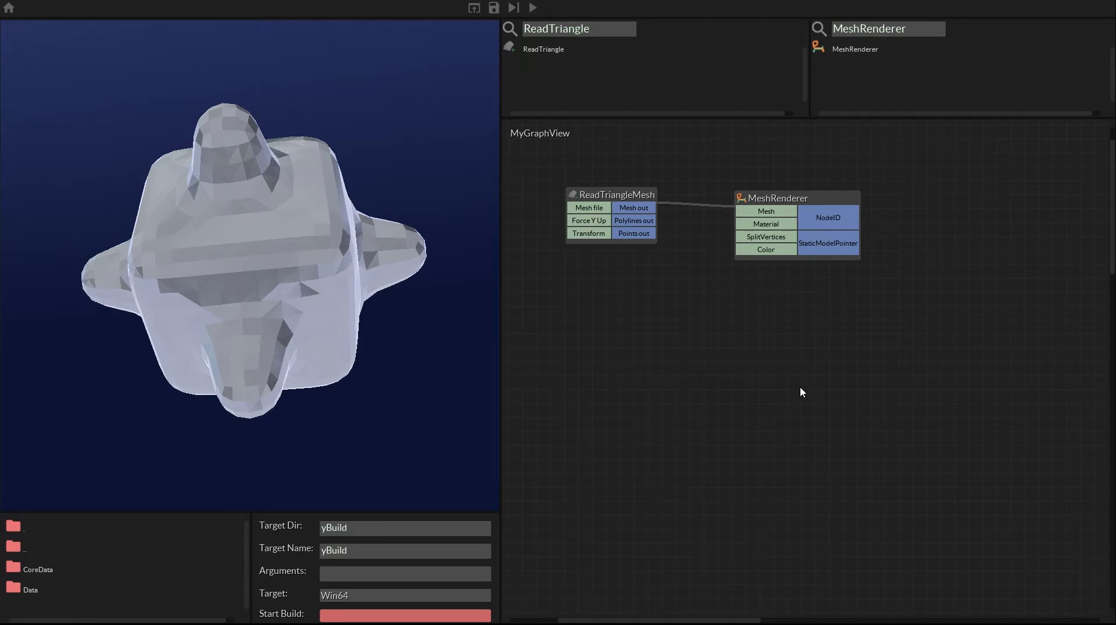
{"action": "left_click", "coordinate": [793, 200]}
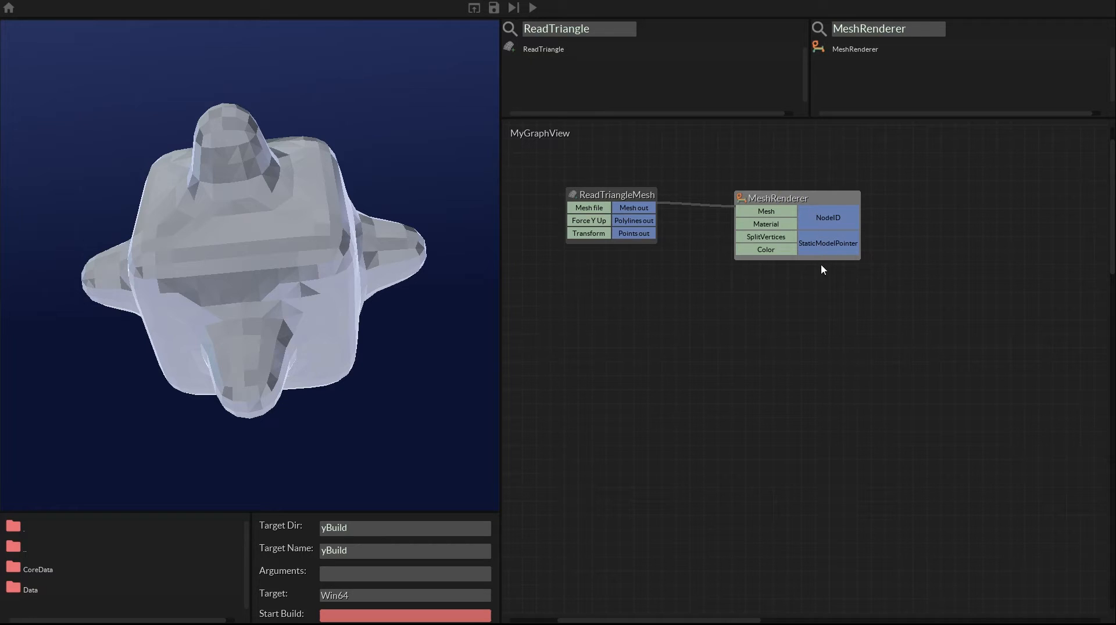
{"action": "key", "text": "Delete"}
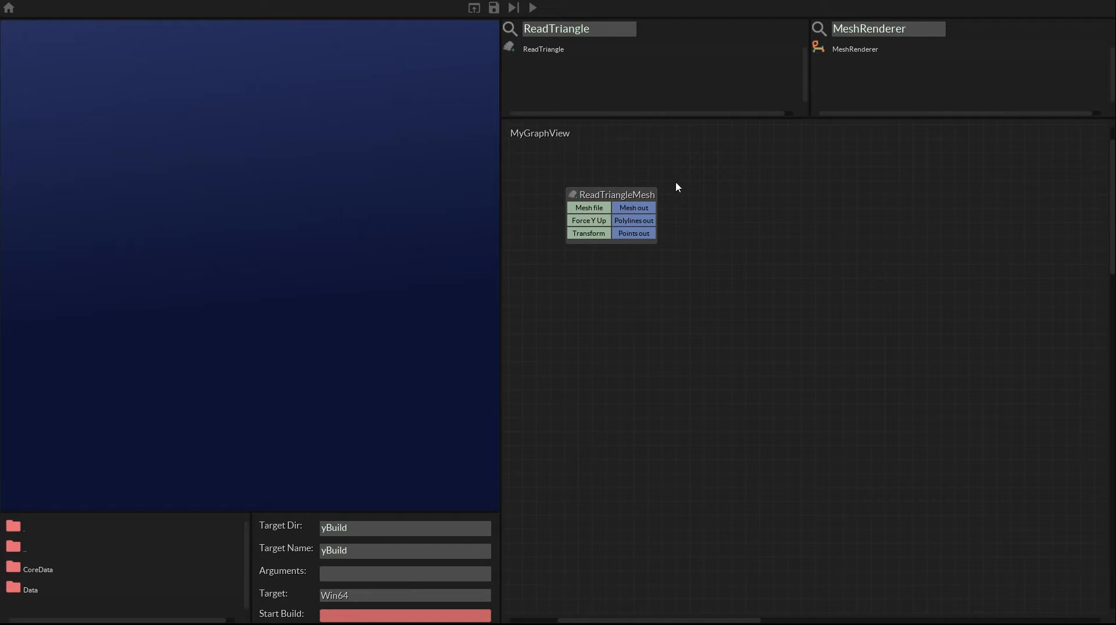
- Add a MeshRenderer node to the graph again and connect ReadTriangleMesh's Mesh out to its Mesh input
{"action": "left_click_drag", "start_coordinate": [600, 195], "coordinate": [587, 189]}
{"action": "left_click", "coordinate": [648, 275]}
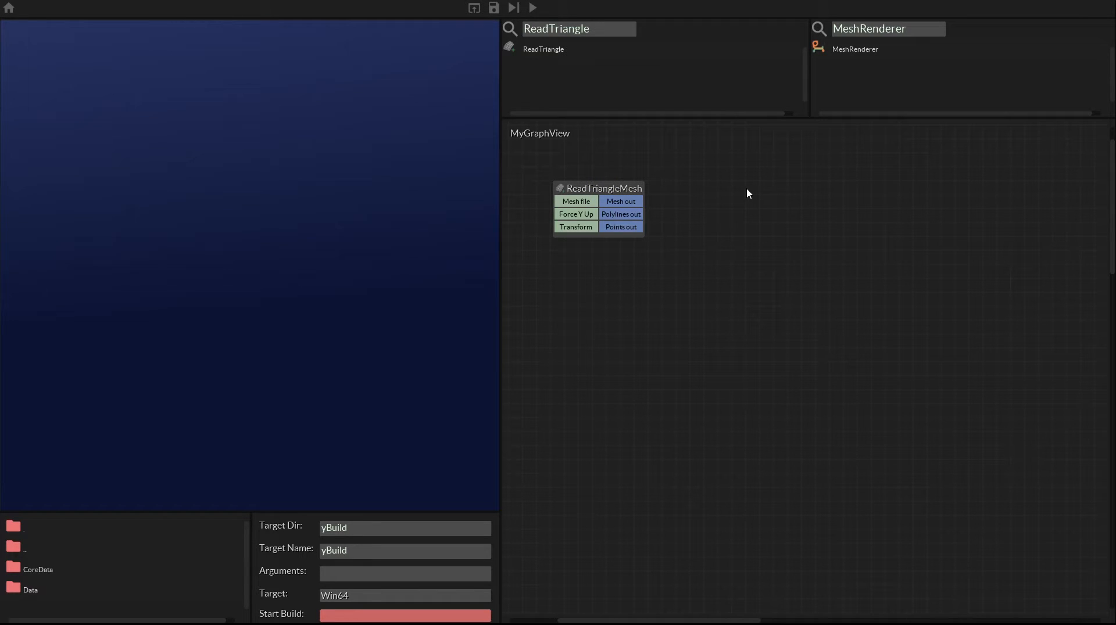
{"action": "key", "text": "ctrl+v"}
{"action": "left_click_drag", "start_coordinate": [633, 205], "coordinate": [867, 200]}
{"action": "left_click", "coordinate": [690, 281]}
{"action": "mouse_move", "coordinate": [593, 187]}
{"action": "left_mouse_down"}
{"action": "mouse_move", "coordinate": [603, 240]}
{"action": "mouse_move", "coordinate": [583, 192]}
{"action": "left_mouse_up"}
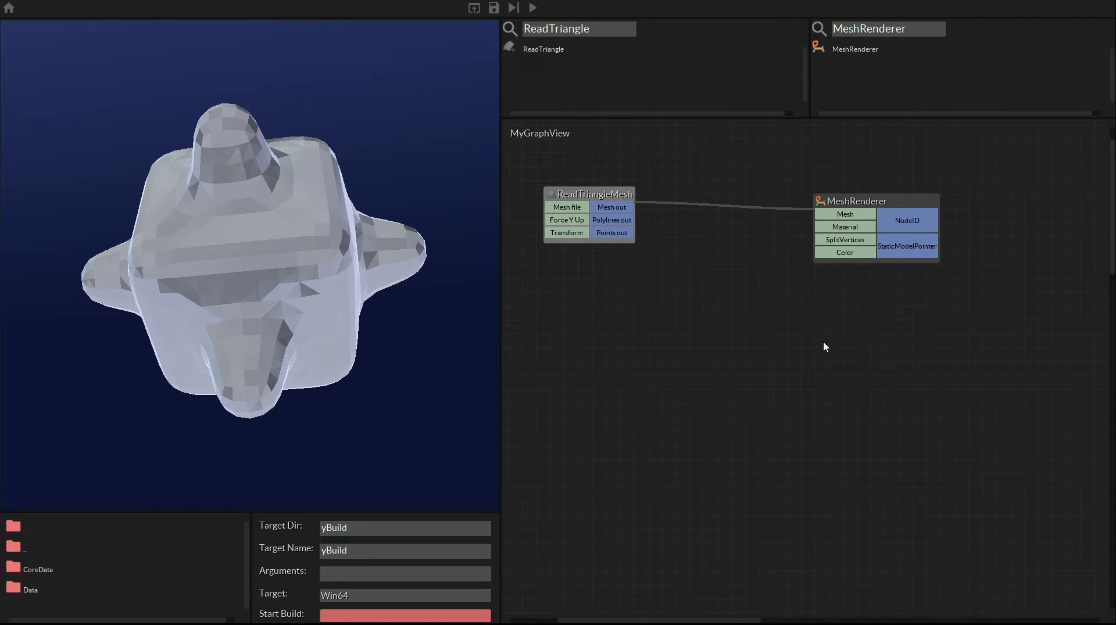
- Reposition the MeshRenderer and ReadTriangleMesh nodes in the graph and inspect the rendered bumpy mesh from several angles
{"action": "left_click", "coordinate": [854, 349]}
{"action": "left_click_drag", "start_coordinate": [828, 203], "coordinate": [871, 192]}
{"action": "left_click_drag", "start_coordinate": [607, 191], "coordinate": [661, 181]}
{"action": "right_click_drag", "start_coordinate": [349, 175], "coordinate": [114, 274]}
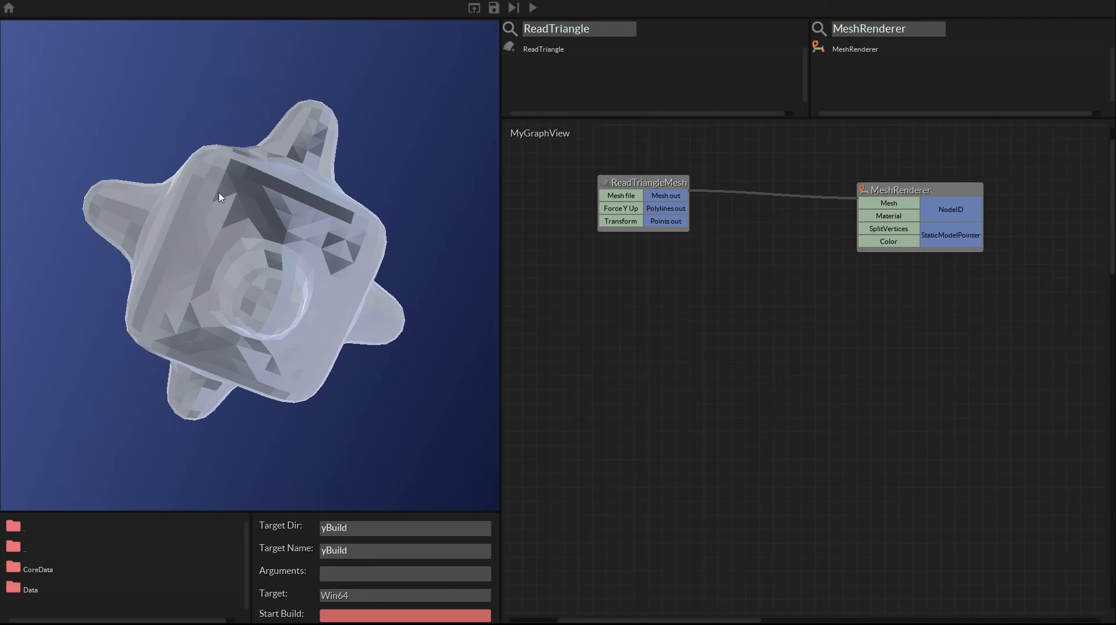
{"action": "mouse_move", "coordinate": [306, 172]}
{"action": "right_mouse_down"}
{"action": "mouse_move", "coordinate": [179, 207]}
{"action": "mouse_move", "coordinate": [298, 279]}
{"action": "right_mouse_up"}
{"action": "mouse_move", "coordinate": [171, 240]}
{"action": "right_mouse_down"}
{"action": "mouse_move", "coordinate": [276, 252]}
{"action": "mouse_move", "coordinate": [414, 227]}
{"action": "mouse_move", "coordinate": [209, 259]}
{"action": "mouse_move", "coordinate": [585, 277]}
{"action": "right_mouse_up"}
{"action": "left_click_drag", "start_coordinate": [651, 184], "coordinate": [700, 215]}
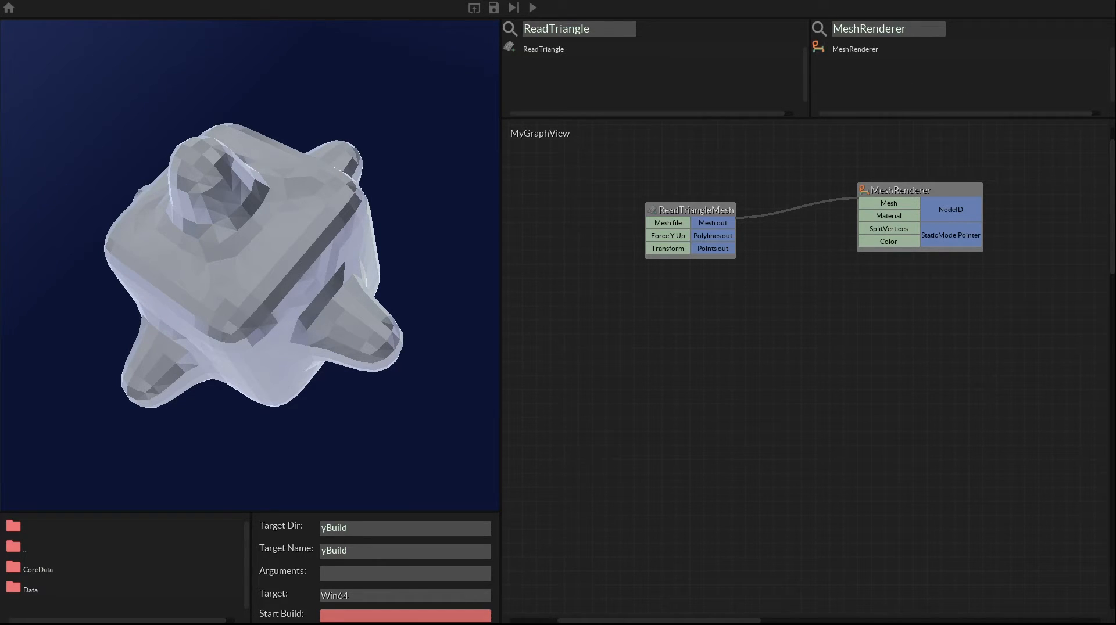
- Switch to File Explorer and copy cheburashka.off from the libigl tutorial's shared folder
{"action": "left_click", "coordinate": [668, 223]}
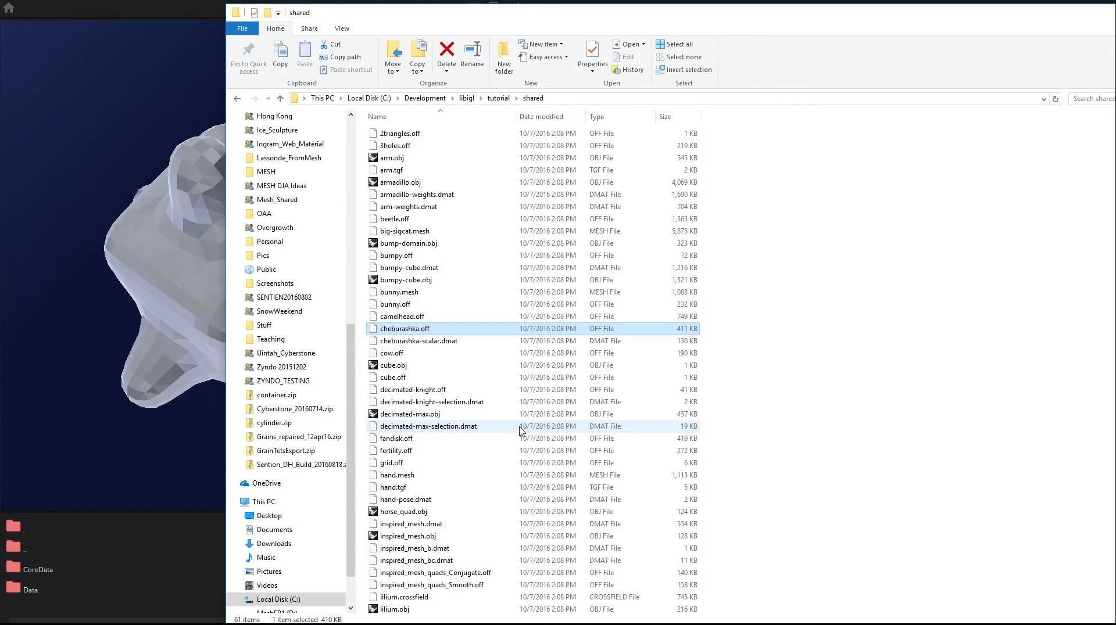
{"action": "left_click", "coordinate": [402, 341]}
{"action": "left_click", "coordinate": [402, 330]}
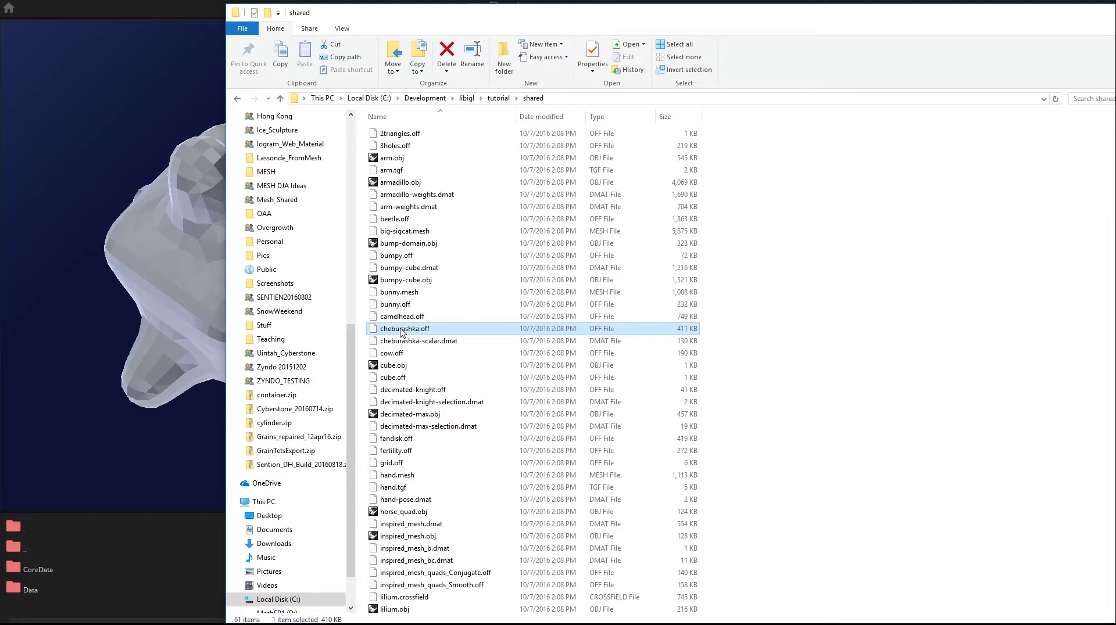
{"action": "key", "text": "ctrl+c"}
- Paste the copied mesh file into the GettingStarted project's Data\Models folder under IoProjects
{"action": "key", "text": "alt+Tab"}
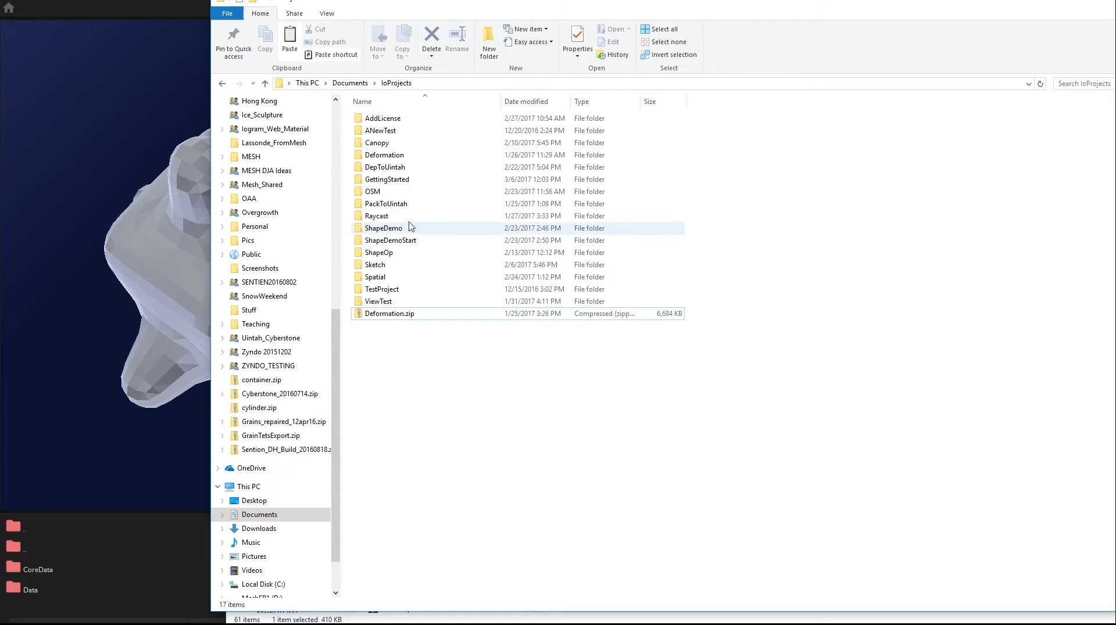
{"action": "double_click", "coordinate": [386, 179]}
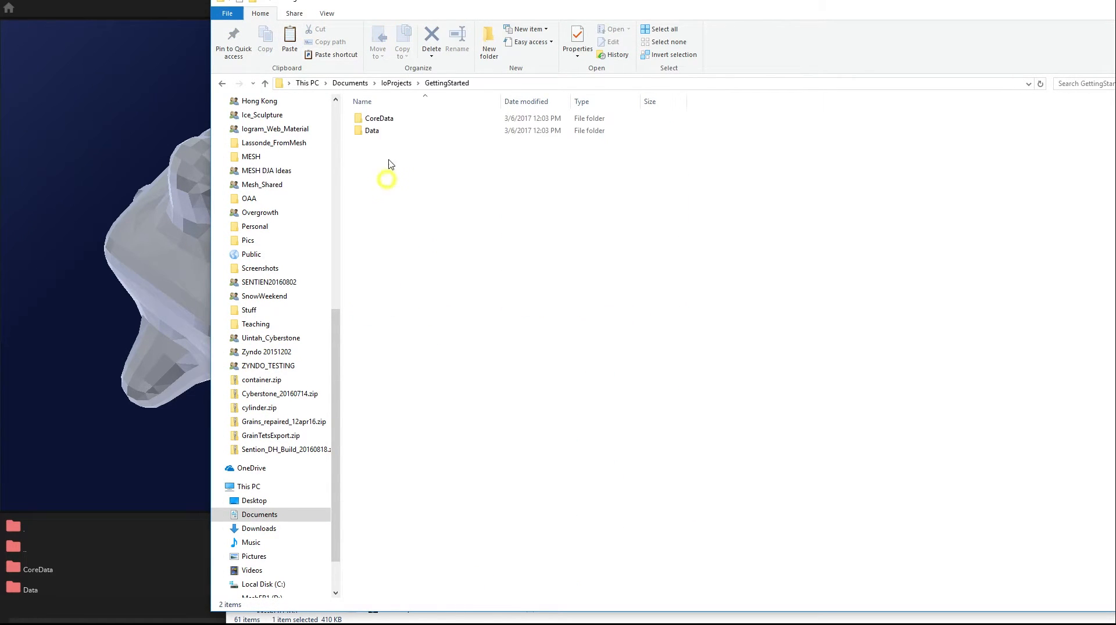
{"action": "double_click", "coordinate": [377, 131]}
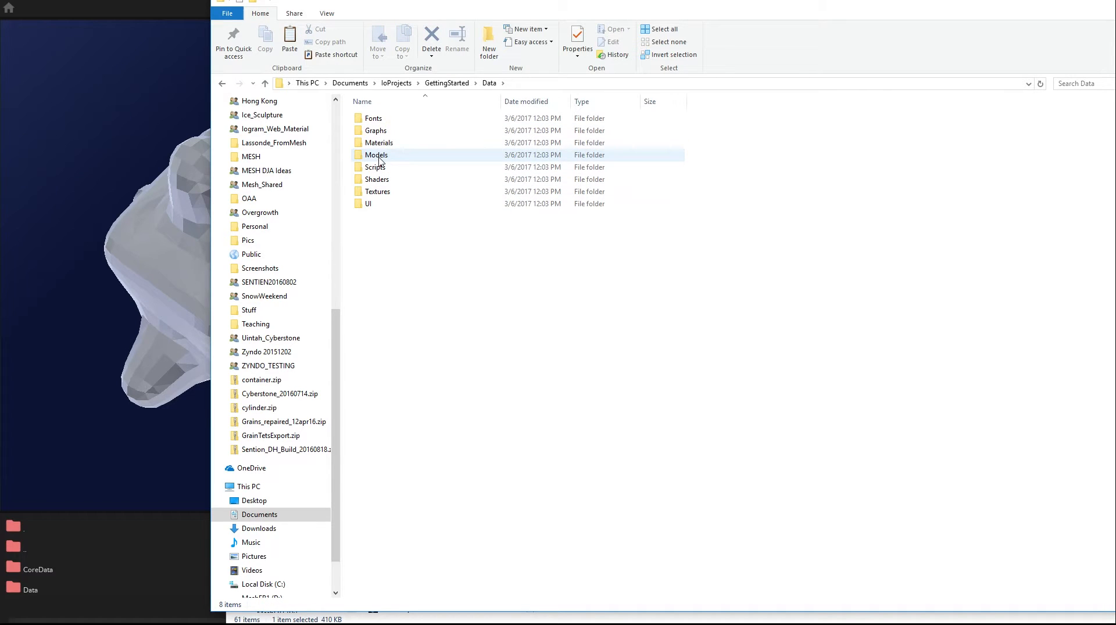
{"action": "left_click", "coordinate": [366, 155]}
{"action": "double_click", "coordinate": [366, 156]}
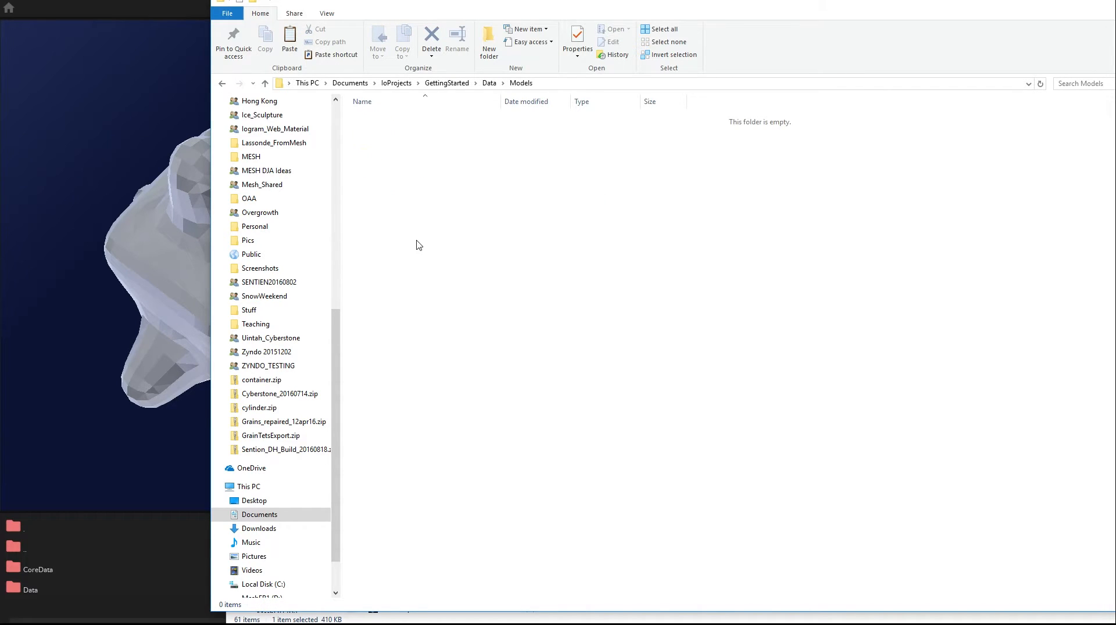
{"action": "key", "text": "ctrl+v"}
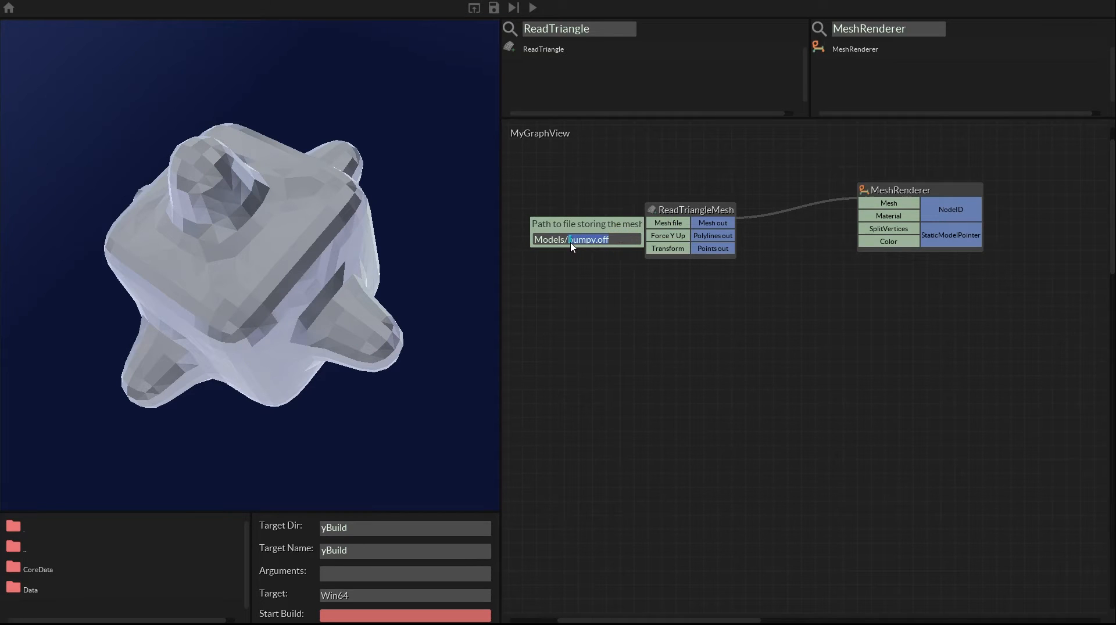
- Return to the graph editor, set ReadTriangleMesh's Mesh file to cheburashka.off in Models, and turn the rendered figure upright in view
{"action": "key", "text": "Return"}
{"action": "left_click_drag", "start_coordinate": [265, 207], "coordinate": [228, 145]}
{"action": "scroll", "coordinate": [283, 250], "scroll_direction": "up", "scroll_amount": 5}
{"action": "left_click_drag", "start_coordinate": [288, 233], "coordinate": [299, 324]}
{"action": "scroll", "coordinate": [306, 157], "scroll_direction": "up", "scroll_amount": 5}
{"action": "left_click_drag", "start_coordinate": [159, 456], "coordinate": [162, 74]}
{"action": "scroll", "coordinate": [286, 307], "scroll_direction": "down", "scroll_amount": 5}
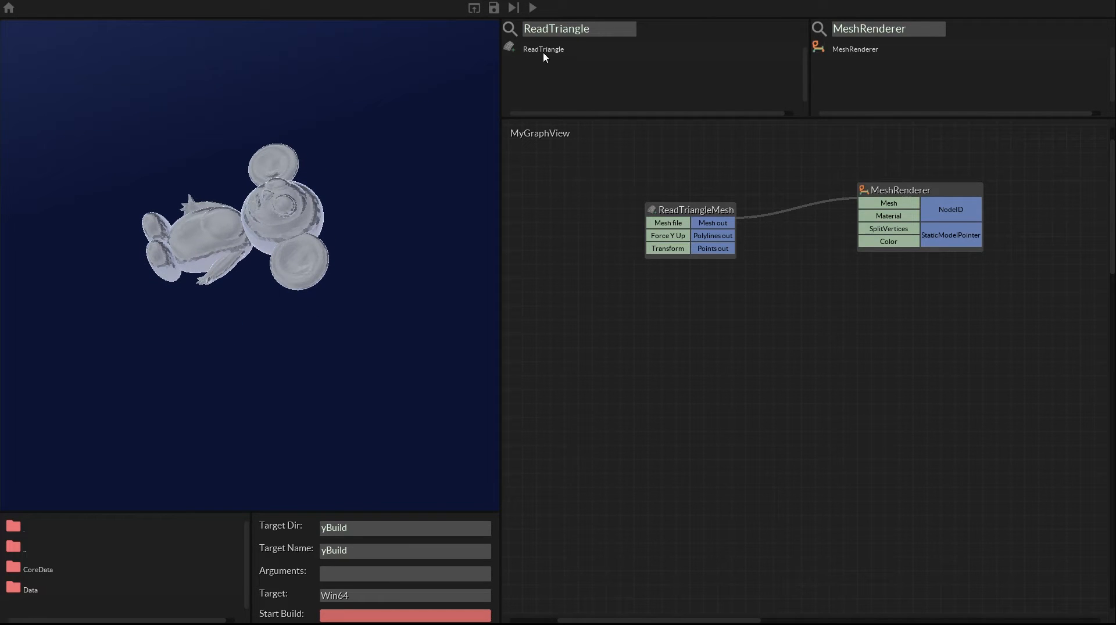
{"action": "left_click_drag", "start_coordinate": [261, 242], "coordinate": [330, 121]}
- Search the second node library for LineEdit, place a ScreenLineEdit node below ReadTriangleMesh, and enter "hello" in the My Text Input field
{"action": "left_click_drag", "start_coordinate": [697, 213], "coordinate": [747, 195]}
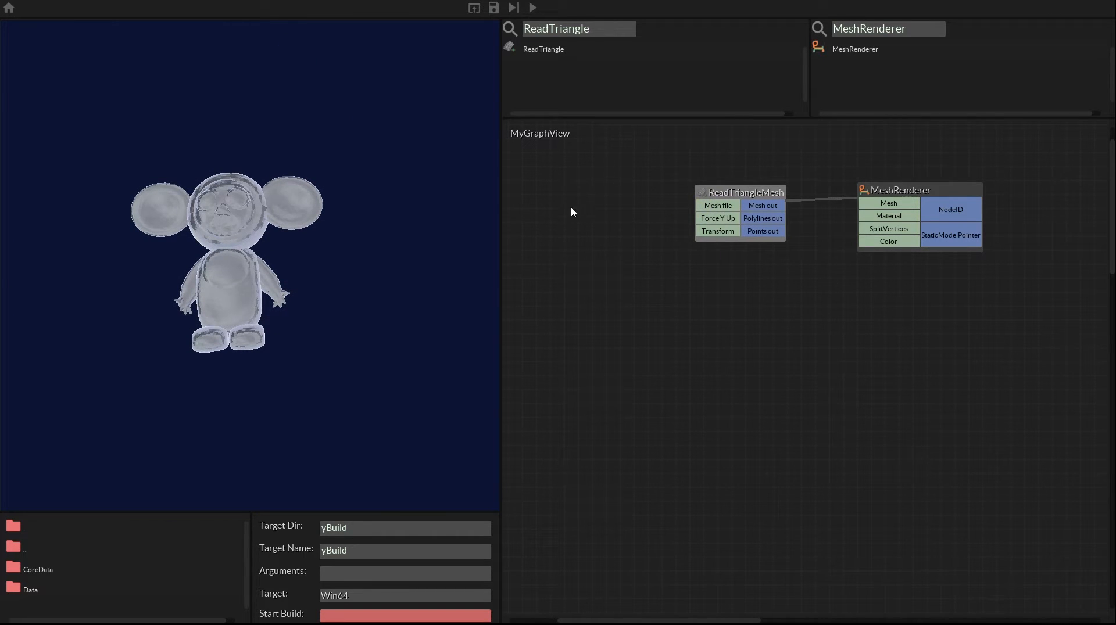
{"action": "left_click", "coordinate": [918, 33]}
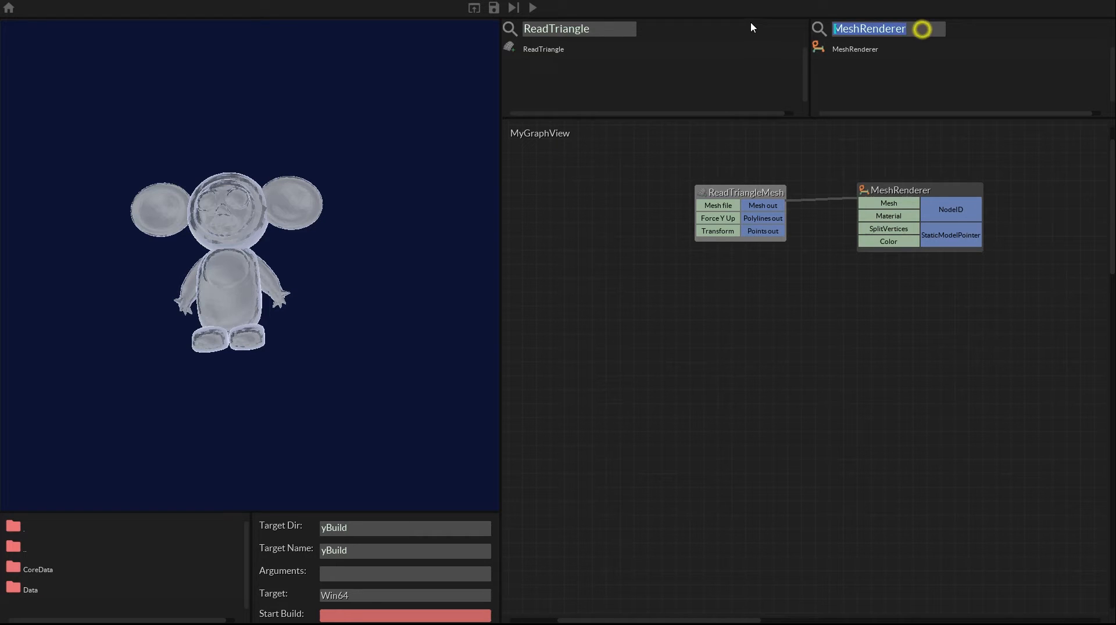
{"action": "type", "text": "Input"}
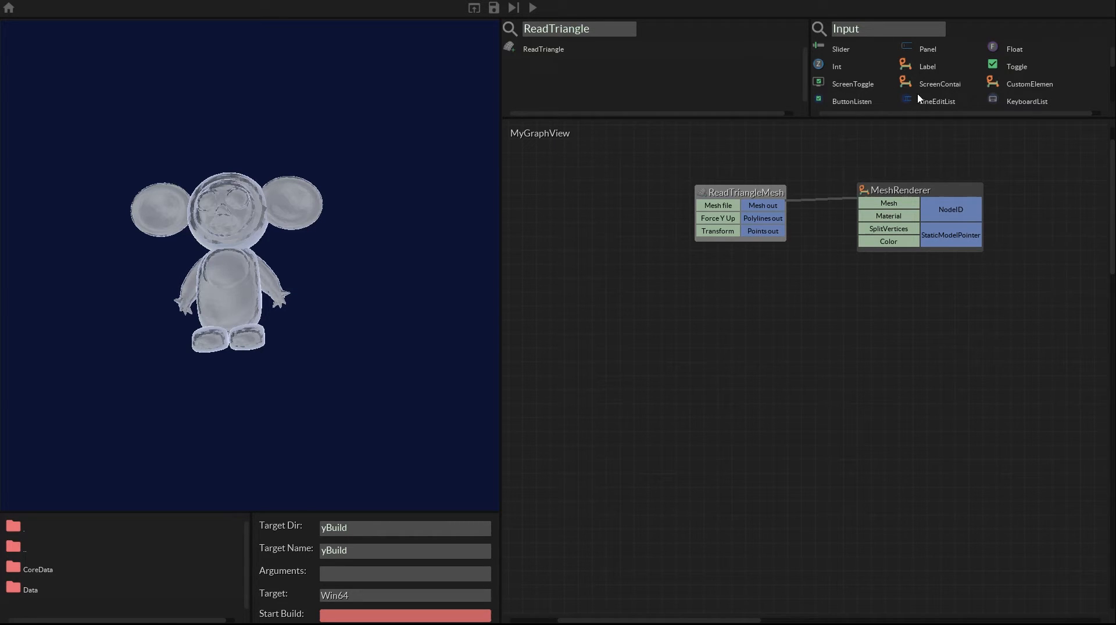
{"action": "double_click", "coordinate": [891, 30]}
{"action": "type", "text": "LineEdit"}
{"action": "left_click_drag", "start_coordinate": [906, 53], "coordinate": [575, 308]}
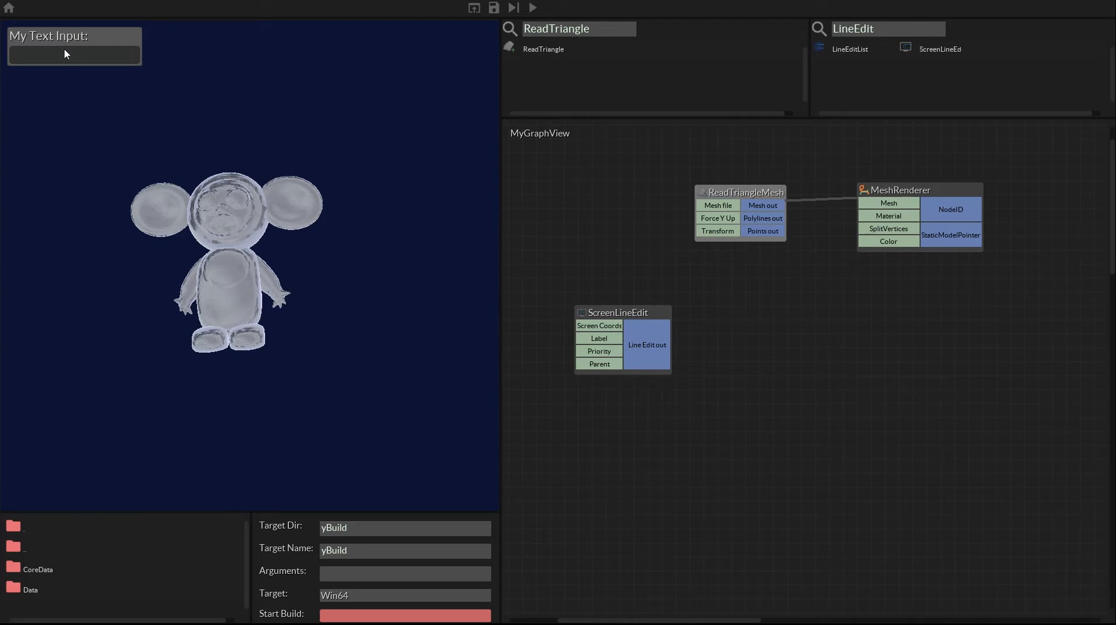
{"action": "left_click", "coordinate": [38, 57]}
{"action": "left_click", "coordinate": [72, 125]}
- Place a LineEditListener node beside ScreenLineEdit and connect Line Edit out to its LineEdit Pointers input
{"action": "left_click_drag", "start_coordinate": [823, 50], "coordinate": [783, 323]}
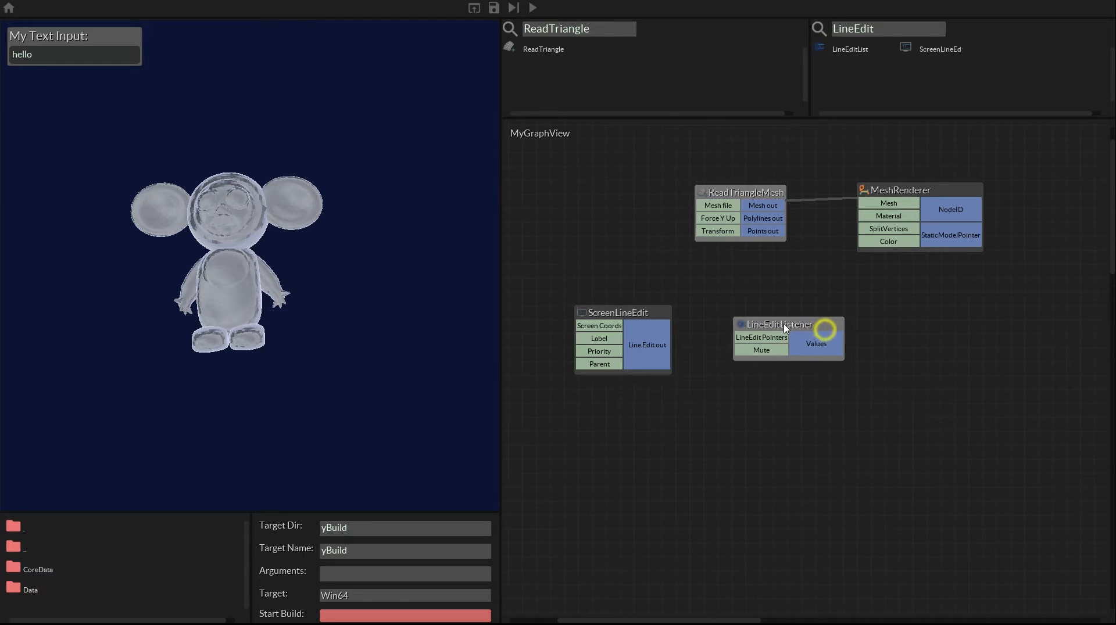
{"action": "left_click", "coordinate": [698, 429]}
{"action": "left_click_drag", "start_coordinate": [653, 348], "coordinate": [755, 338]}
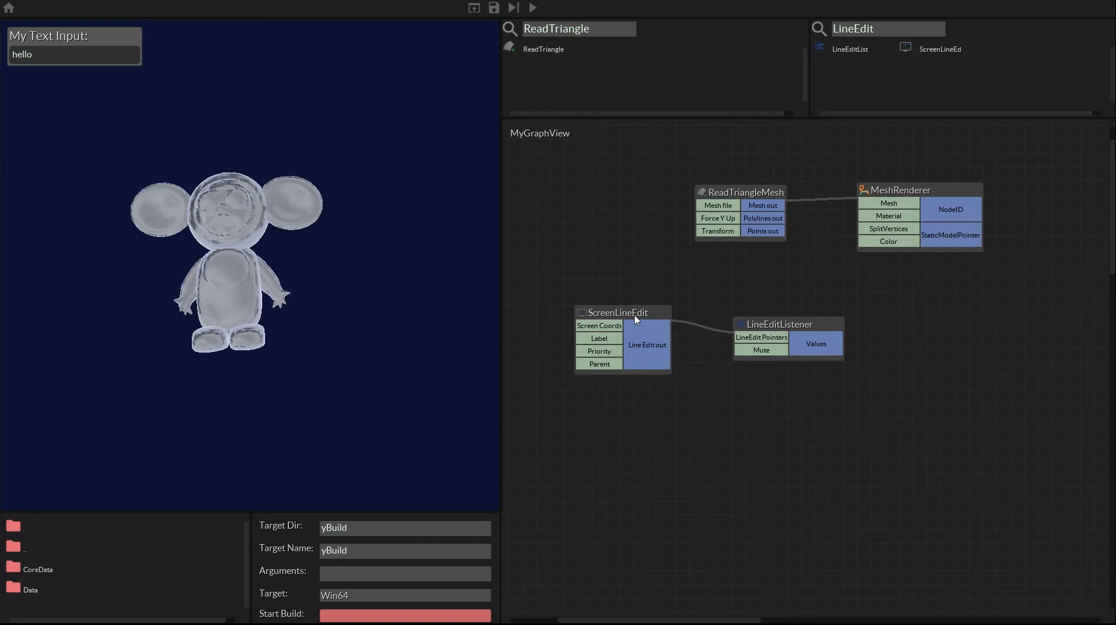
- Line up the ScreenLineEdit and LineEditListener nodes side by side and inspect the listener's Values output
{"action": "left_click_drag", "start_coordinate": [629, 314], "coordinate": [604, 295]}
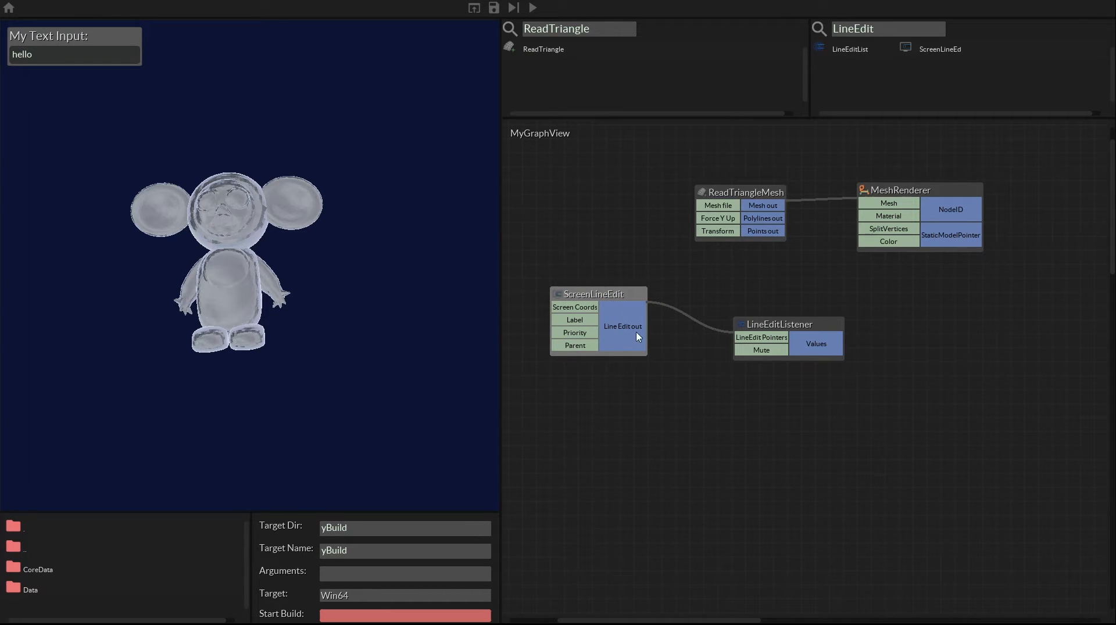
{"action": "left_click_drag", "start_coordinate": [783, 326], "coordinate": [766, 320]}
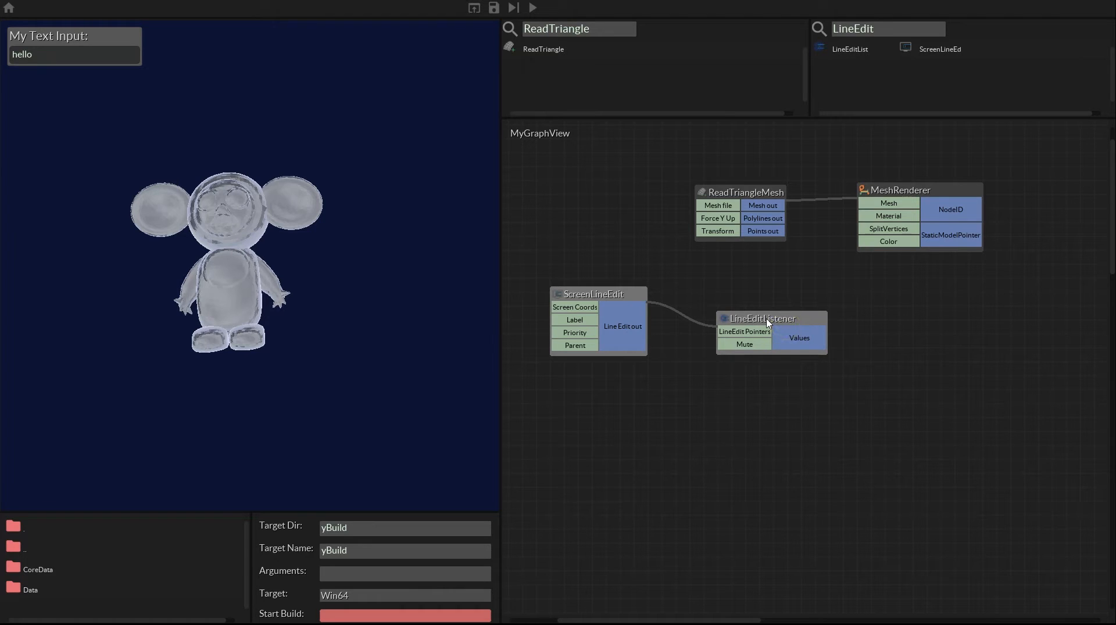
{"action": "left_click", "coordinate": [746, 383]}
{"action": "left_click_drag", "start_coordinate": [592, 299], "coordinate": [588, 316]}
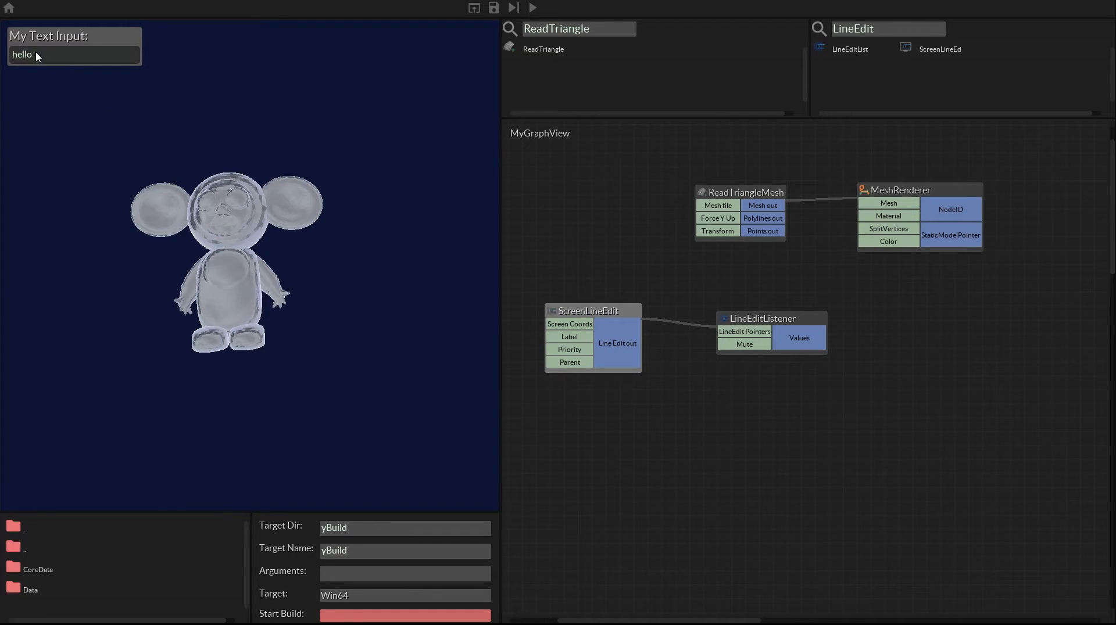
{"action": "left_click_drag", "start_coordinate": [791, 320], "coordinate": [695, 354]}
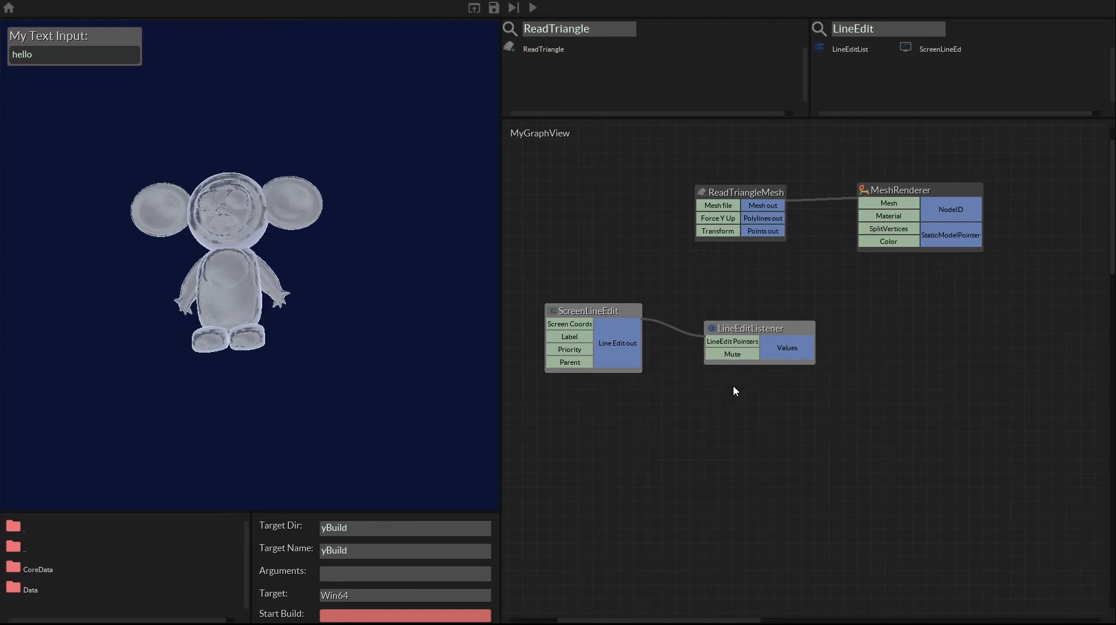
{"action": "mouse_move", "coordinate": [802, 349]}
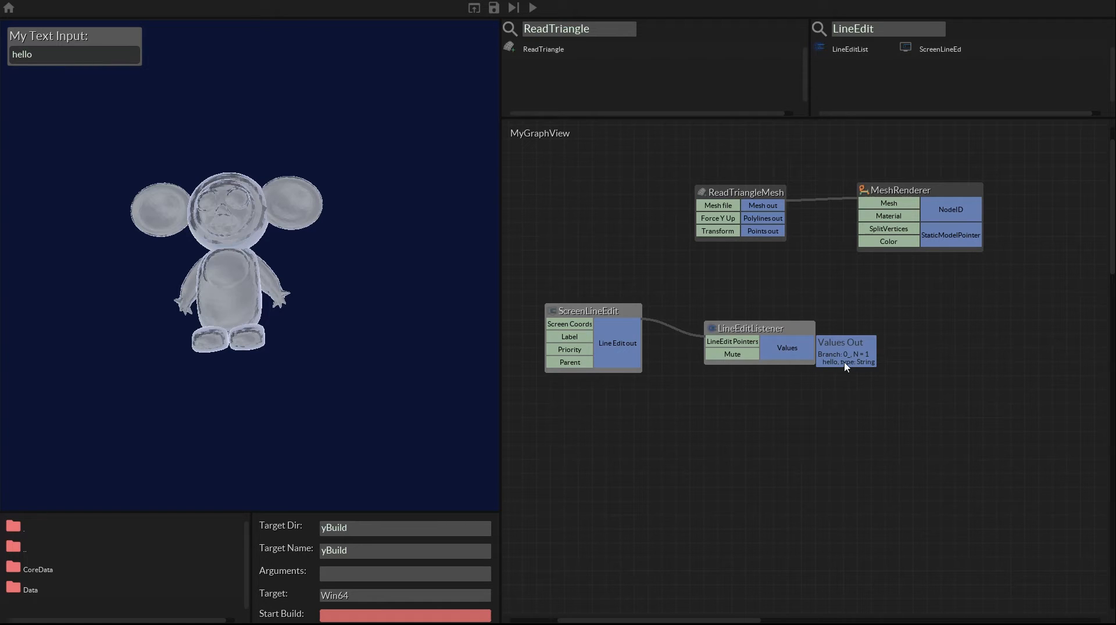
- Move the MeshRenderer and ReadTriangleMesh nodes farther from the text input nodes to make room for a connection
{"action": "left_click", "coordinate": [909, 185]}
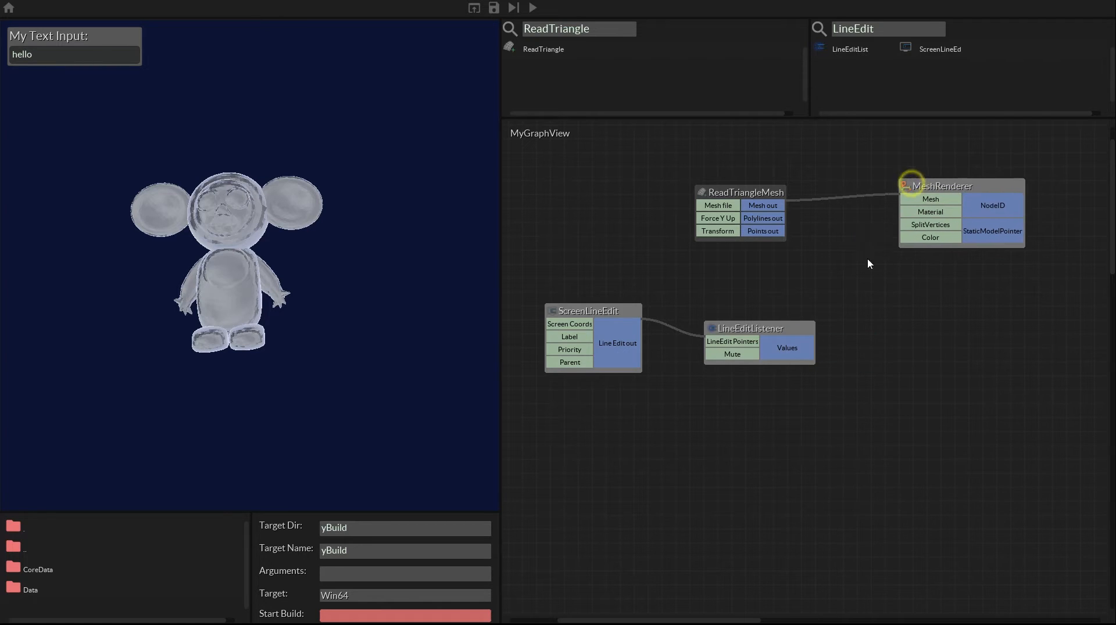
{"action": "left_click", "coordinate": [729, 192]}
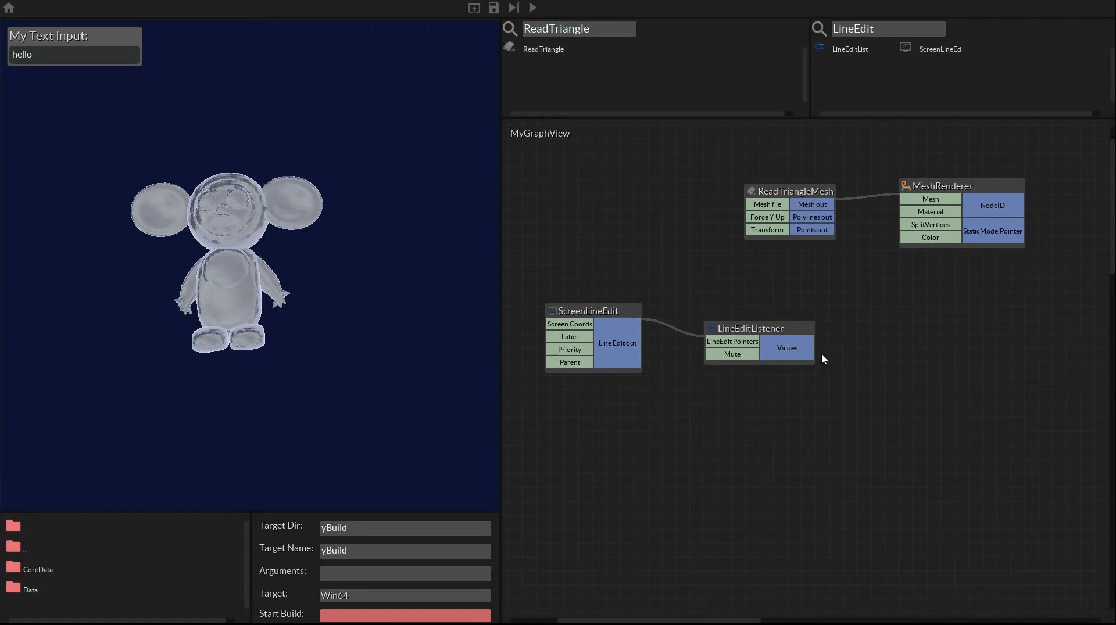
- Connect the LineEditListener's Values to the Mesh file input of ReadTriangleMesh, and space ReadTriangleMesh and MeshRenderer farther out along the graph
{"action": "left_click", "coordinate": [792, 348]}
{"action": "left_click", "coordinate": [761, 206]}
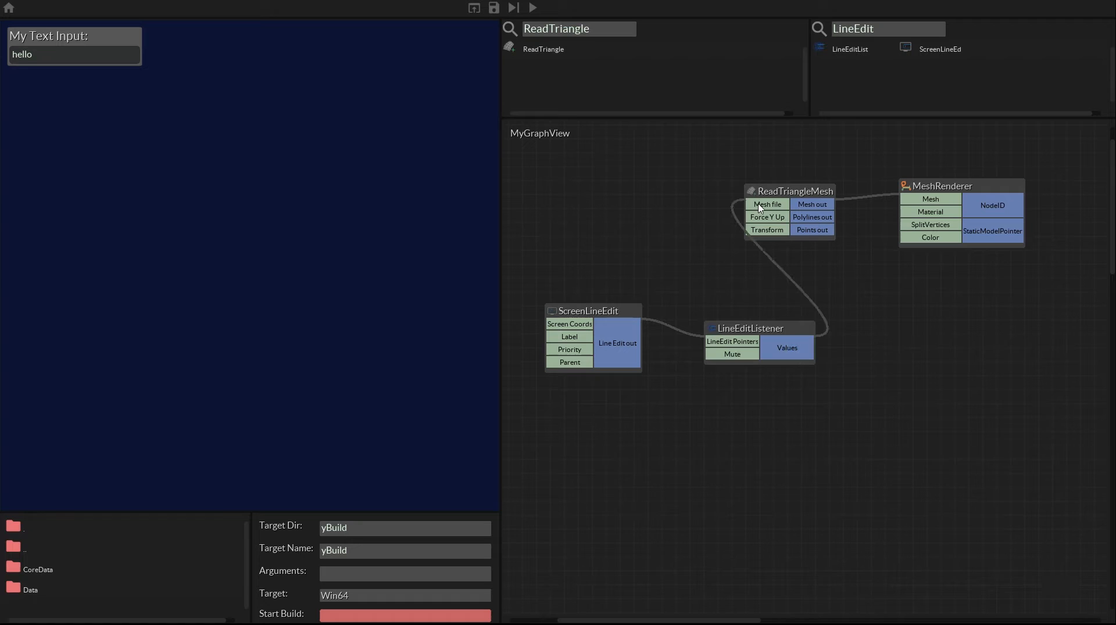
{"action": "left_click_drag", "start_coordinate": [782, 187], "coordinate": [807, 188]}
{"action": "left_click_drag", "start_coordinate": [947, 186], "coordinate": [1012, 195]}
{"action": "left_click_drag", "start_coordinate": [826, 192], "coordinate": [887, 203]}
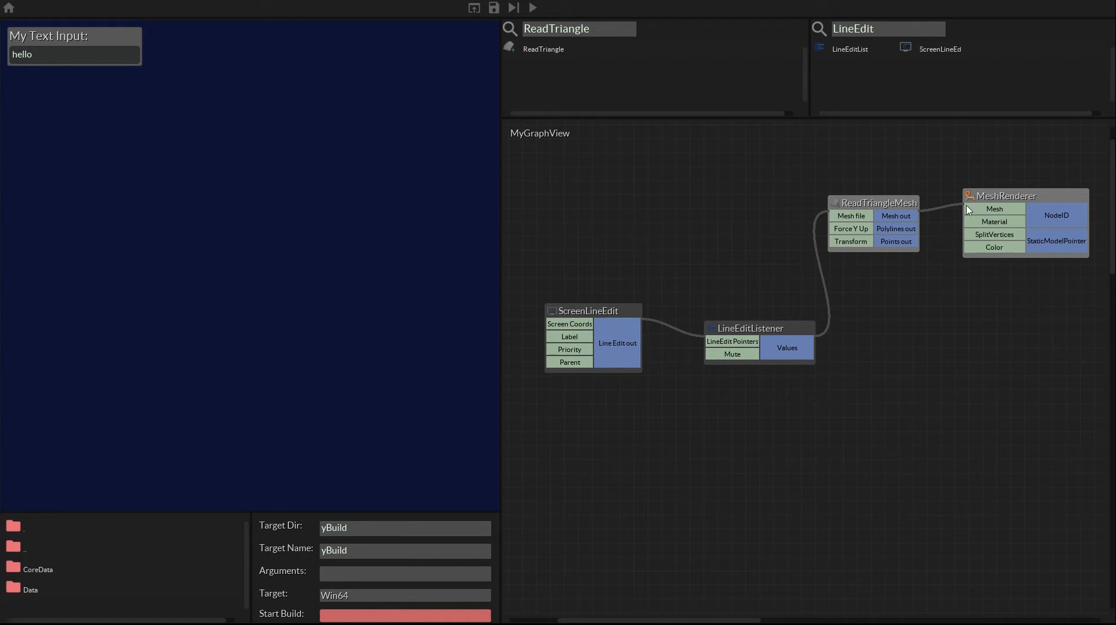
- Enter "Models/bumpy.off" in the My Text Input field and inspect the loaded mesh from several angles and distances
{"action": "double_click", "coordinate": [58, 58]}
{"action": "type", "text": "Models/bumpy.off"}
{"action": "key", "text": "Return"}
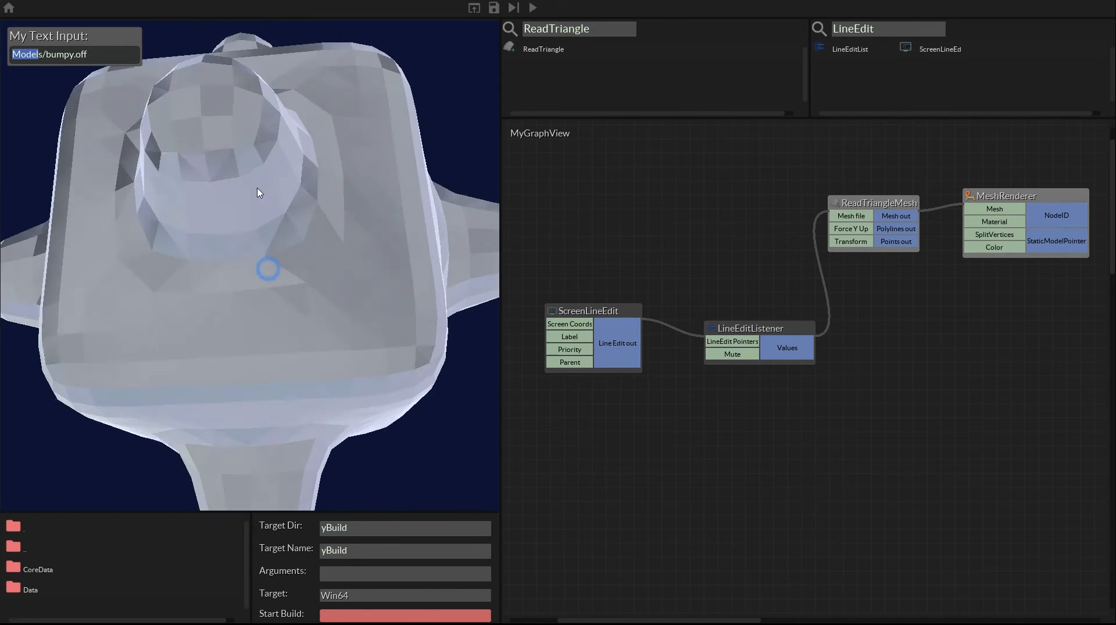
{"action": "left_click_drag", "start_coordinate": [257, 188], "coordinate": [269, 208]}
{"action": "scroll", "coordinate": [269, 208], "scroll_direction": "down", "scroll_amount": 6}
{"action": "left_click_drag", "start_coordinate": [202, 300], "coordinate": [296, 169]}
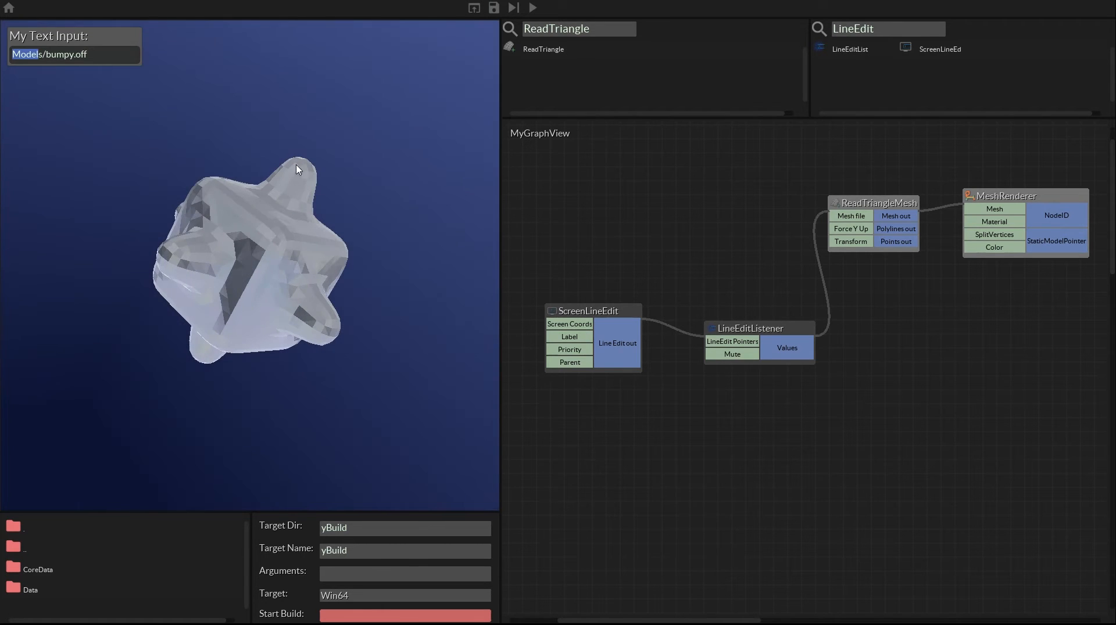
{"action": "left_click_drag", "start_coordinate": [289, 247], "coordinate": [120, 192]}
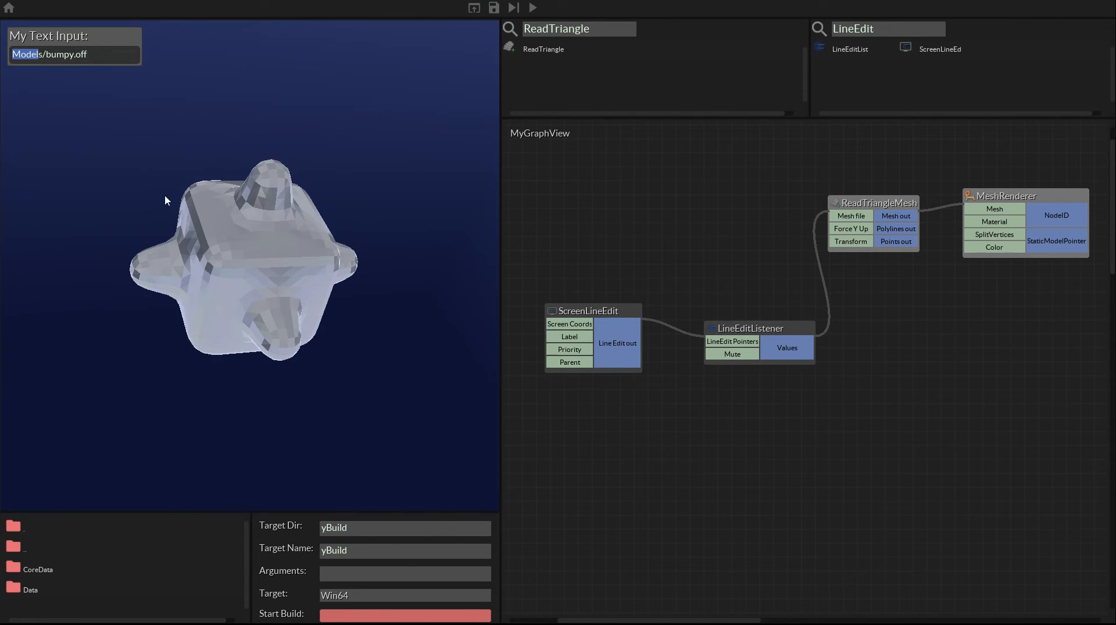
{"action": "left_click_drag", "start_coordinate": [305, 215], "coordinate": [296, 224]}
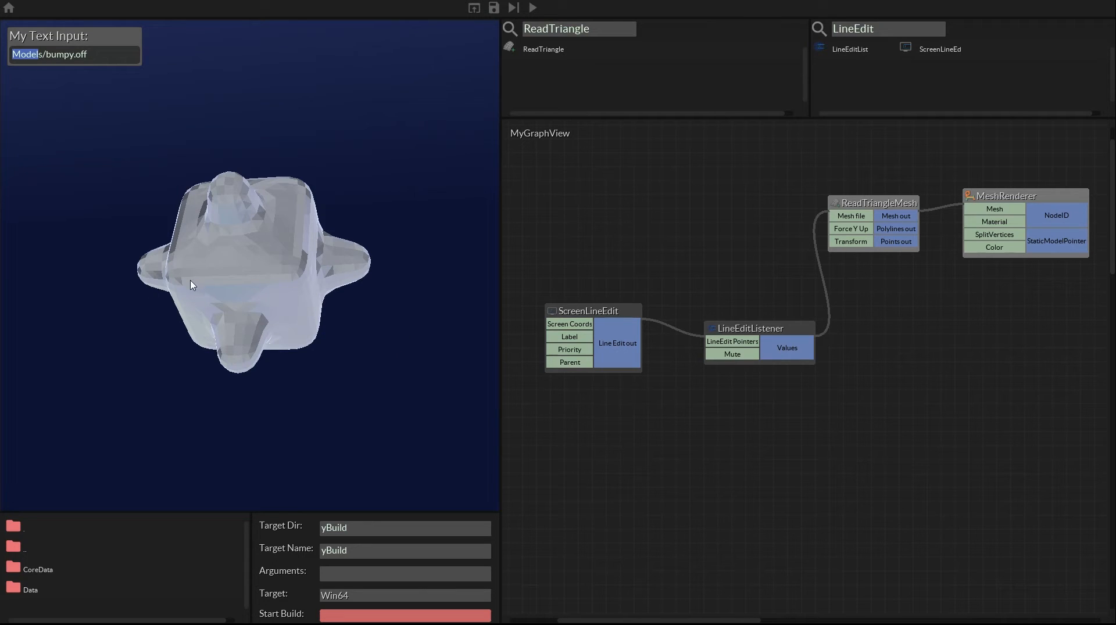
{"action": "left_click_drag", "start_coordinate": [219, 229], "coordinate": [308, 249]}
{"action": "scroll", "coordinate": [251, 259], "scroll_direction": "up", "scroll_amount": 3}
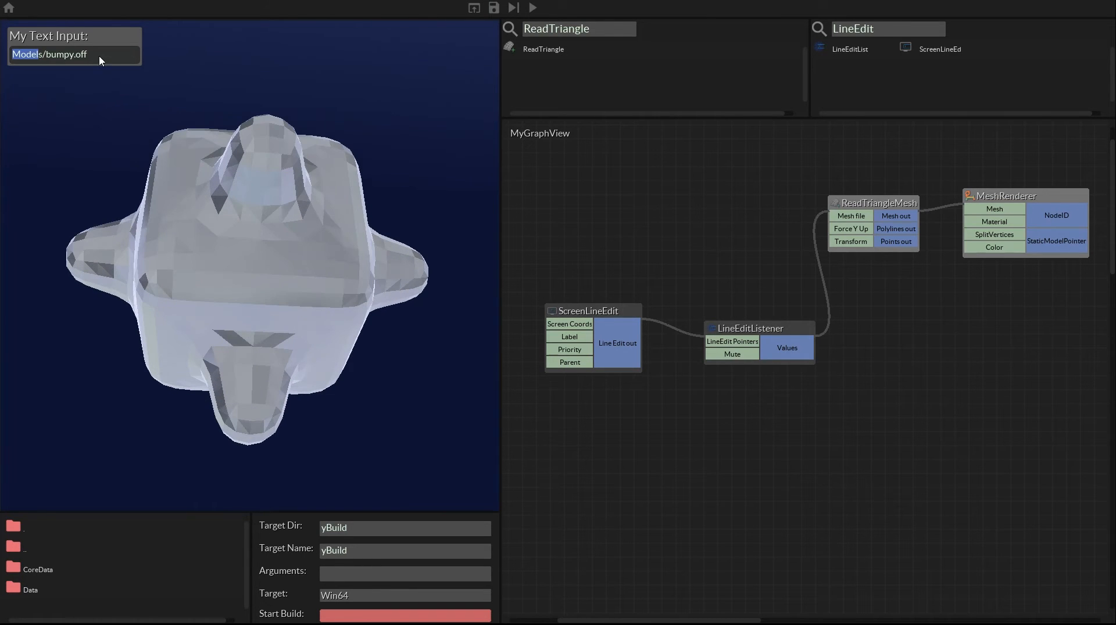
- Change the mesh path in My Text Input to "Models/cheburashka.off" and frame the loaded model in the 3D view
{"action": "left_click_drag", "start_coordinate": [101, 61], "coordinate": [49, 60]}
{"action": "key", "text": "Return"}
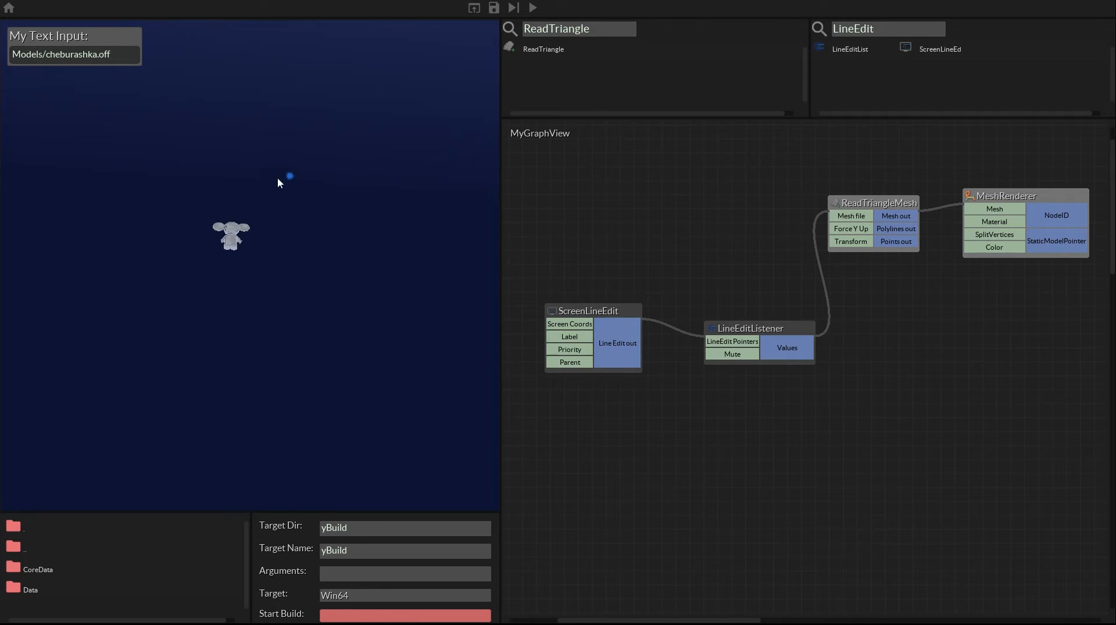
{"action": "left_click", "coordinate": [279, 177]}
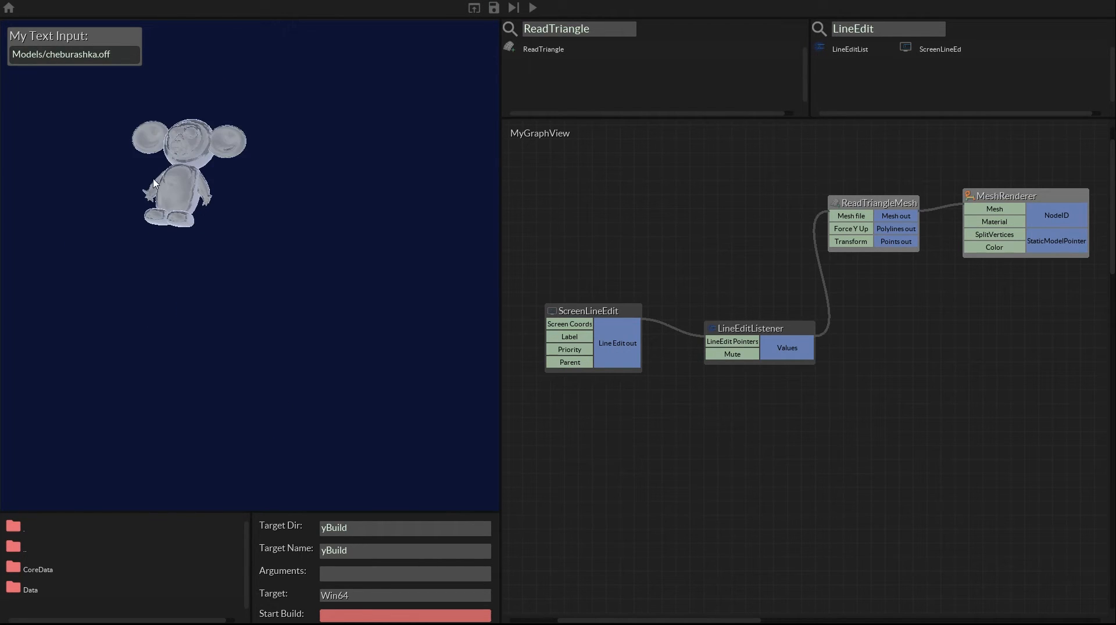
{"action": "scroll", "coordinate": [182, 303], "scroll_direction": "up", "scroll_amount": 5}
{"action": "scroll", "coordinate": [192, 267], "scroll_direction": "down", "scroll_amount": 5}
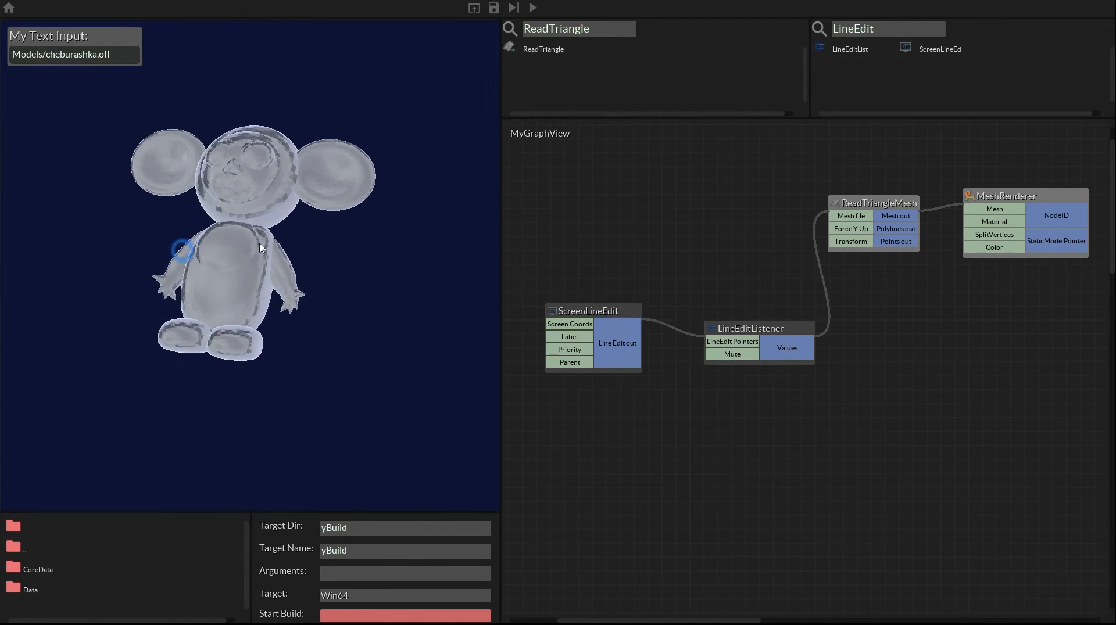
- Move the LineEditListener node up between ScreenLineEdit and ReadTriangleMesh, and save the graph
{"action": "left_click", "coordinate": [767, 457]}
{"action": "left_click", "coordinate": [756, 326]}
{"action": "left_click_drag", "start_coordinate": [753, 318], "coordinate": [740, 269]}
{"action": "left_click", "coordinate": [493, 7]}
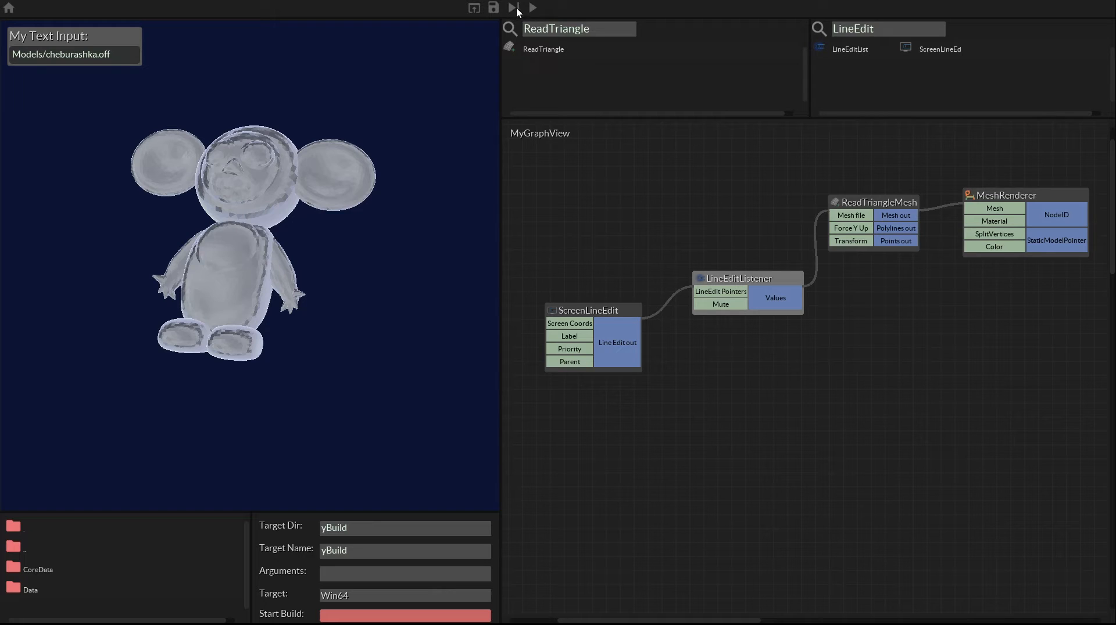
{"action": "left_click", "coordinate": [698, 198]}
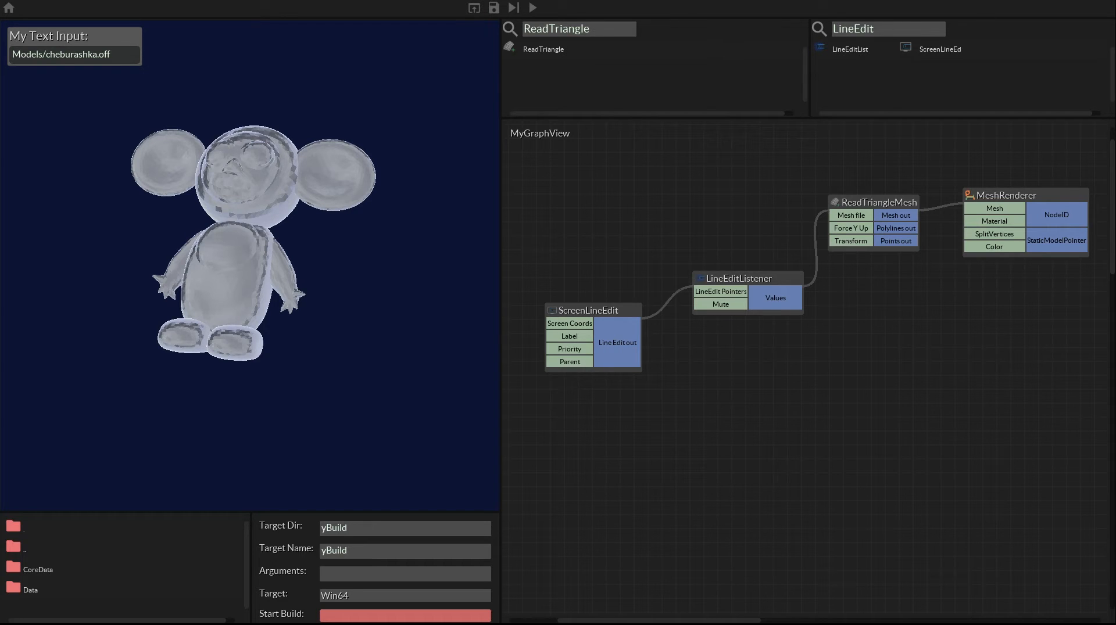
- Search the second node library for Slider and place a ScreenSlider node and a SliderListener node below the text input nodes
{"action": "double_click", "coordinate": [893, 32]}
{"action": "type", "text": "Slider"}
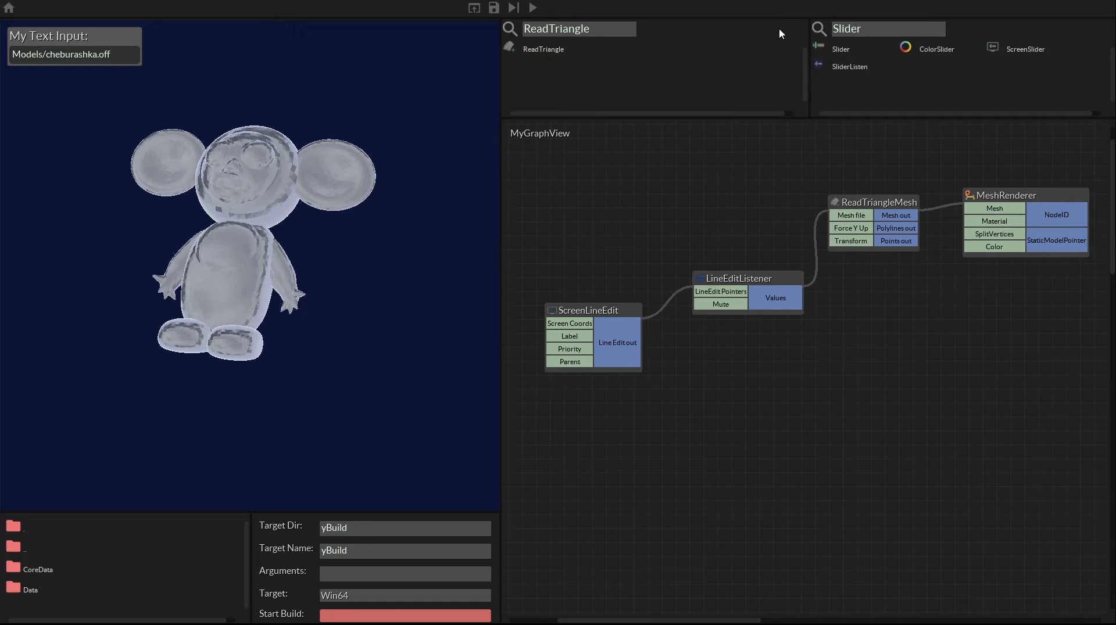
{"action": "left_click_drag", "start_coordinate": [998, 47], "coordinate": [578, 426]}
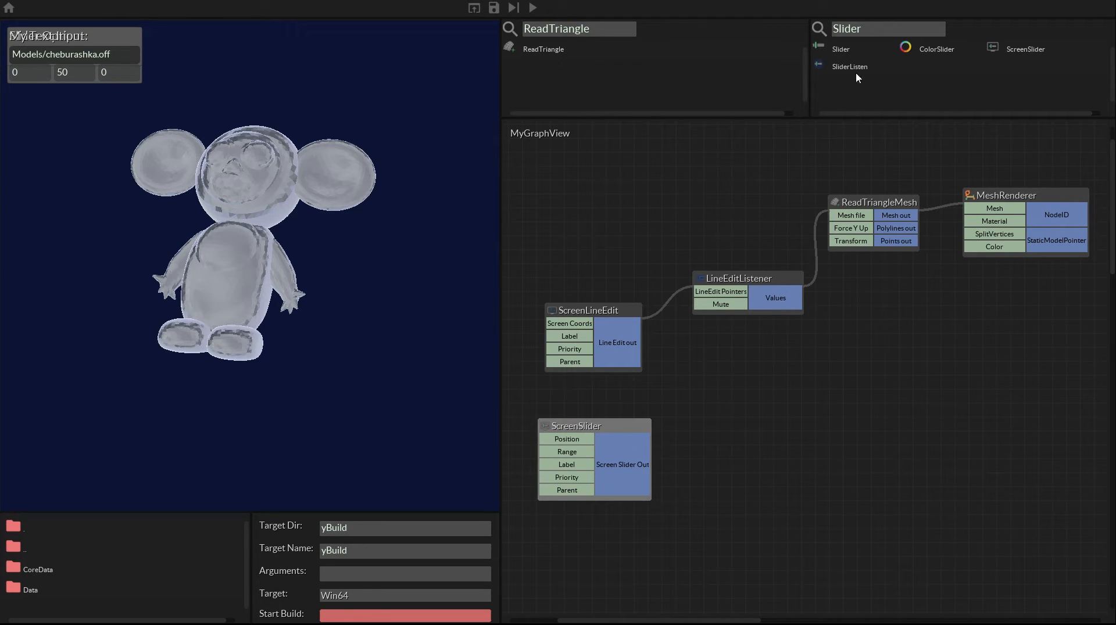
{"action": "left_click_drag", "start_coordinate": [838, 67], "coordinate": [714, 441]}
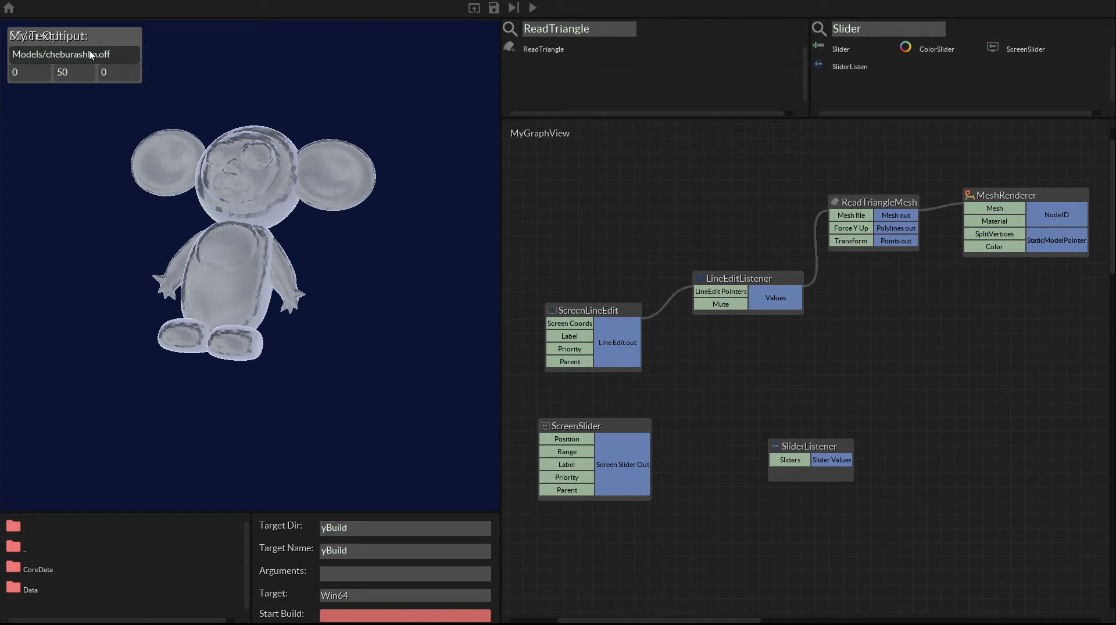
- Shift the ScreenSlider, SliderListener, LineEditListener and ScreenLineEdit nodes toward the mesh nodes to free space in front of them
{"action": "left_click_drag", "start_coordinate": [578, 427], "coordinate": [590, 407]}
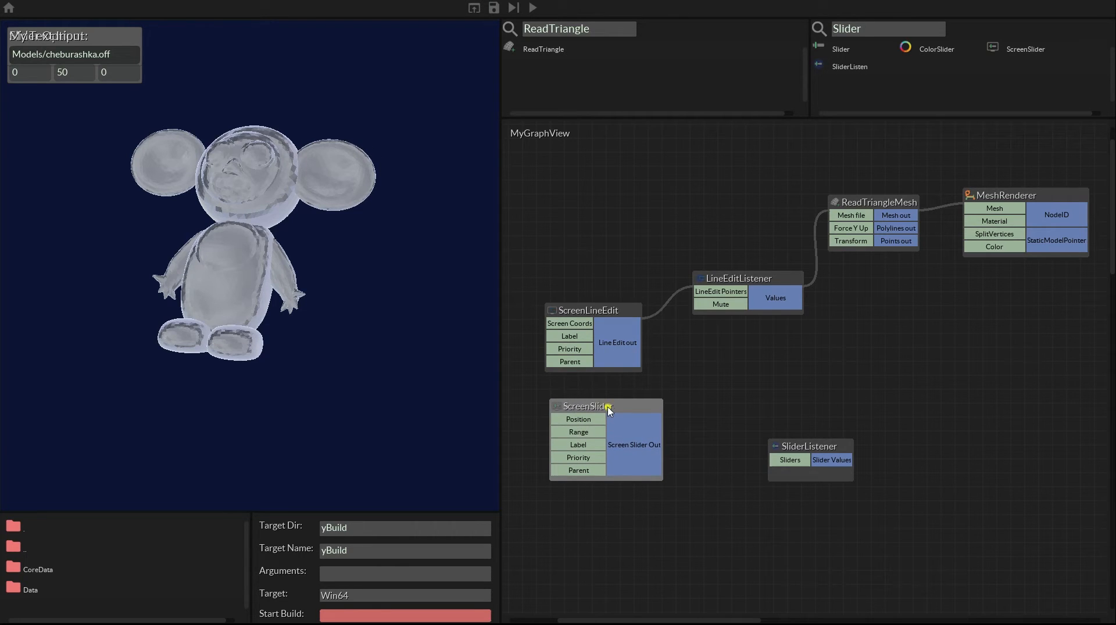
{"action": "left_click_drag", "start_coordinate": [605, 408], "coordinate": [673, 415]}
{"action": "left_click_drag", "start_coordinate": [812, 446], "coordinate": [884, 446]}
{"action": "left_click_drag", "start_coordinate": [744, 278], "coordinate": [780, 280]}
{"action": "left_click_drag", "start_coordinate": [597, 307], "coordinate": [659, 319]}
- Search the first node library for ScreenContainer and place a ScreenContainer node ahead of the ScreenLineEdit node
{"action": "left_click", "coordinate": [610, 30]}
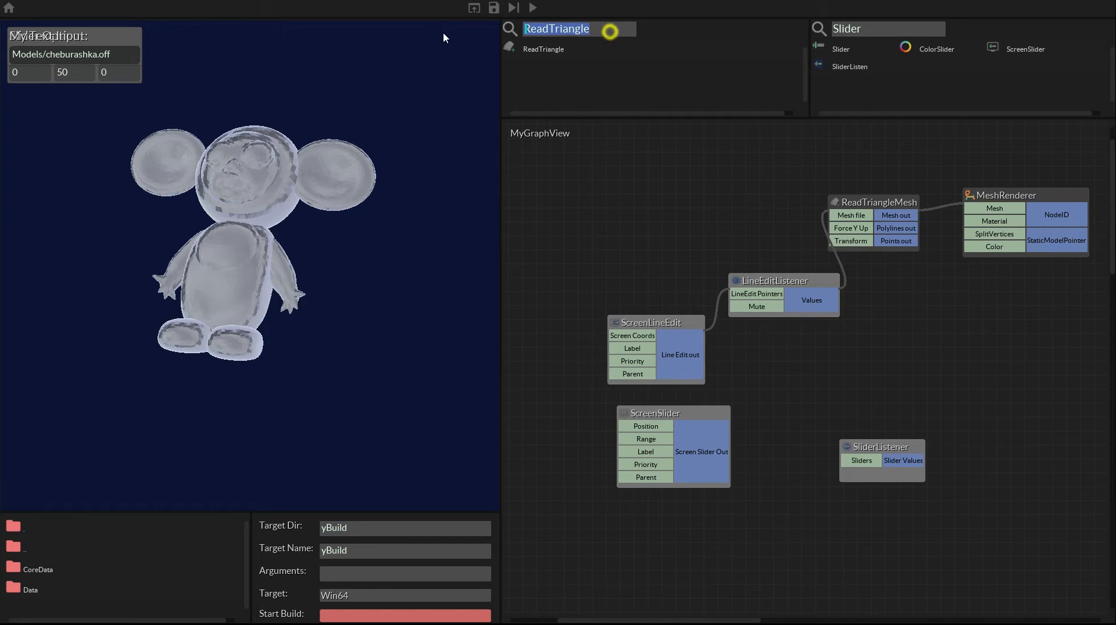
{"action": "type", "text": "ScreenContainer"}
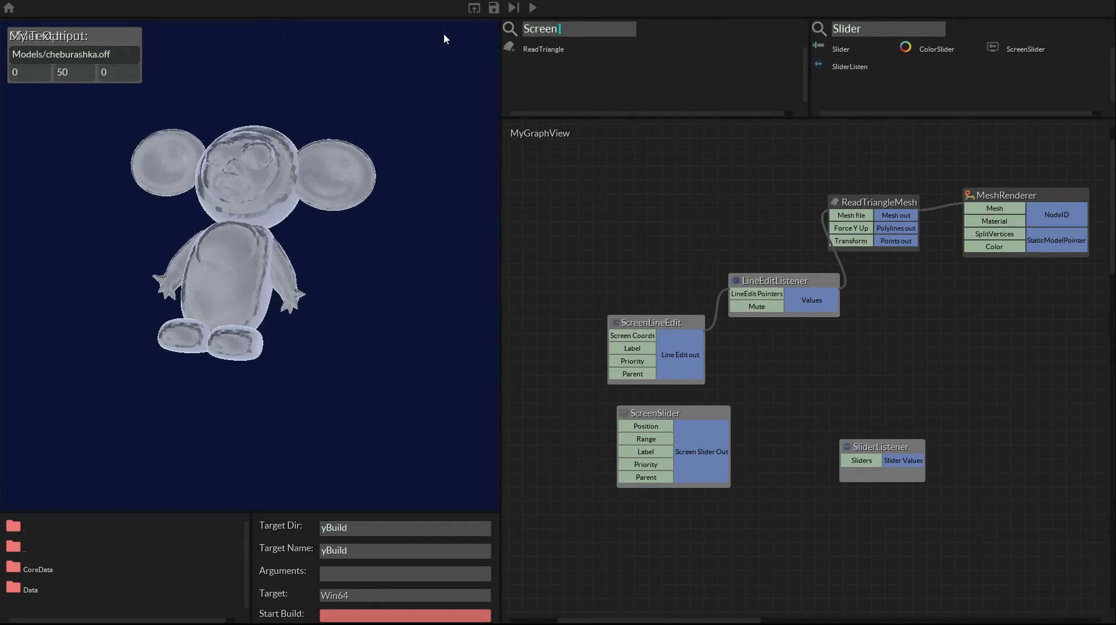
{"action": "left_click_drag", "start_coordinate": [541, 50], "coordinate": [567, 213]}
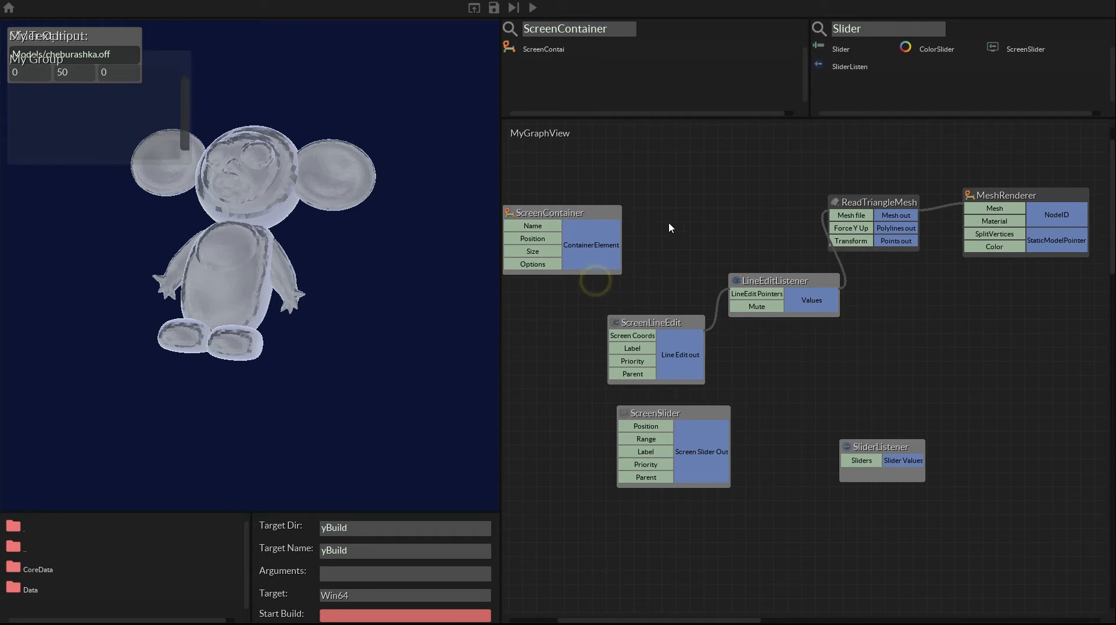
- Connect ContainerElement to the Parent inputs of ScreenLineEdit and ScreenSlider, and Screen Slider Out to the SliderListener's Sliders input
{"action": "left_click", "coordinate": [668, 223]}
{"action": "left_click_drag", "start_coordinate": [605, 246], "coordinate": [633, 482]}
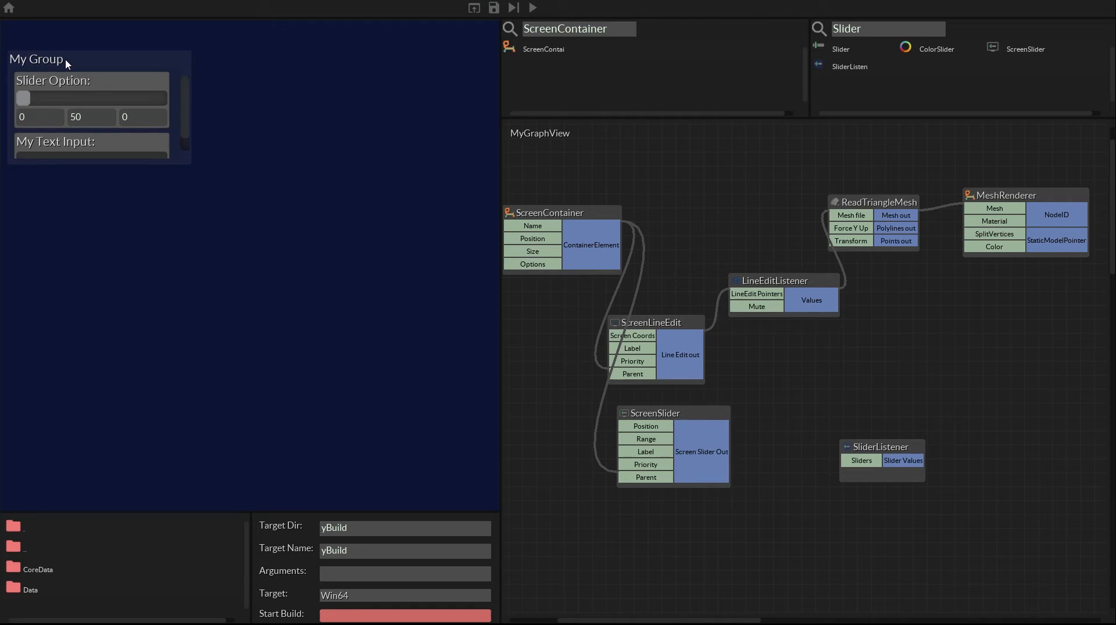
{"action": "left_click_drag", "start_coordinate": [56, 64], "coordinate": [45, 35]}
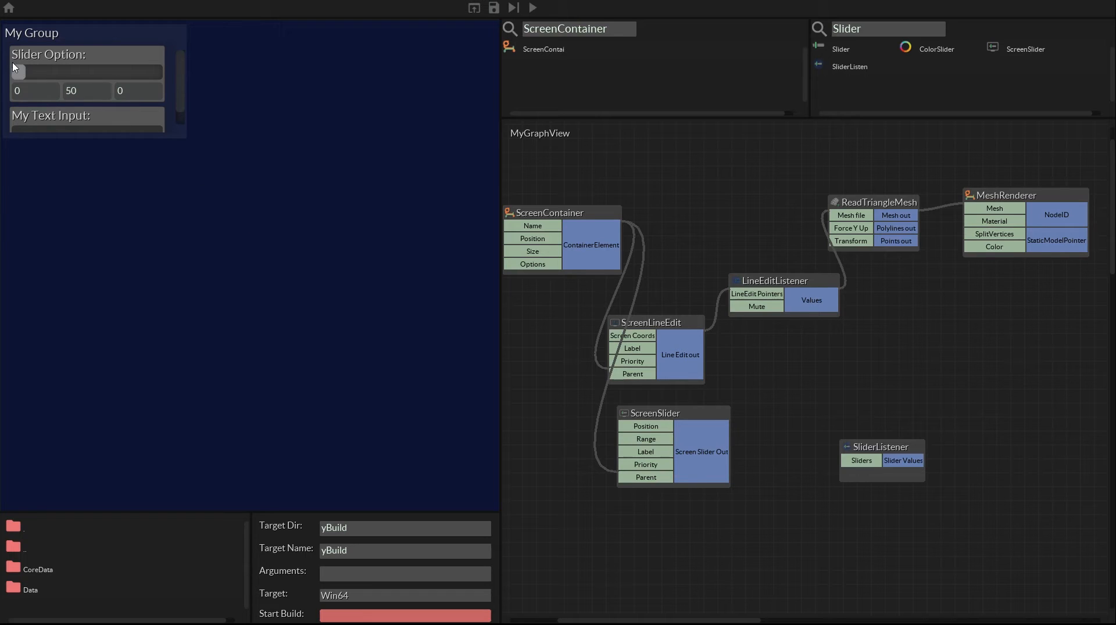
{"action": "left_click_drag", "start_coordinate": [700, 460], "coordinate": [853, 462]}
- Set the Size input of the ScreenContainer node to 320 400 0
{"action": "middle_click_drag", "start_coordinate": [646, 252], "coordinate": [725, 232]}
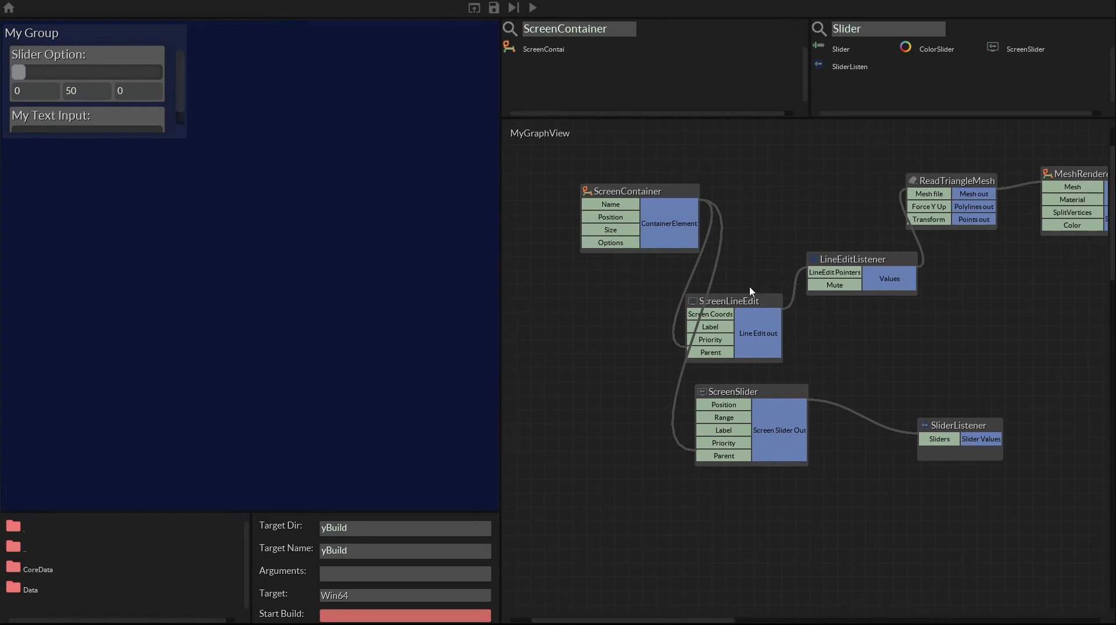
{"action": "left_click", "coordinate": [596, 231]}
{"action": "left_click_drag", "start_coordinate": [496, 250], "coordinate": [490, 251]}
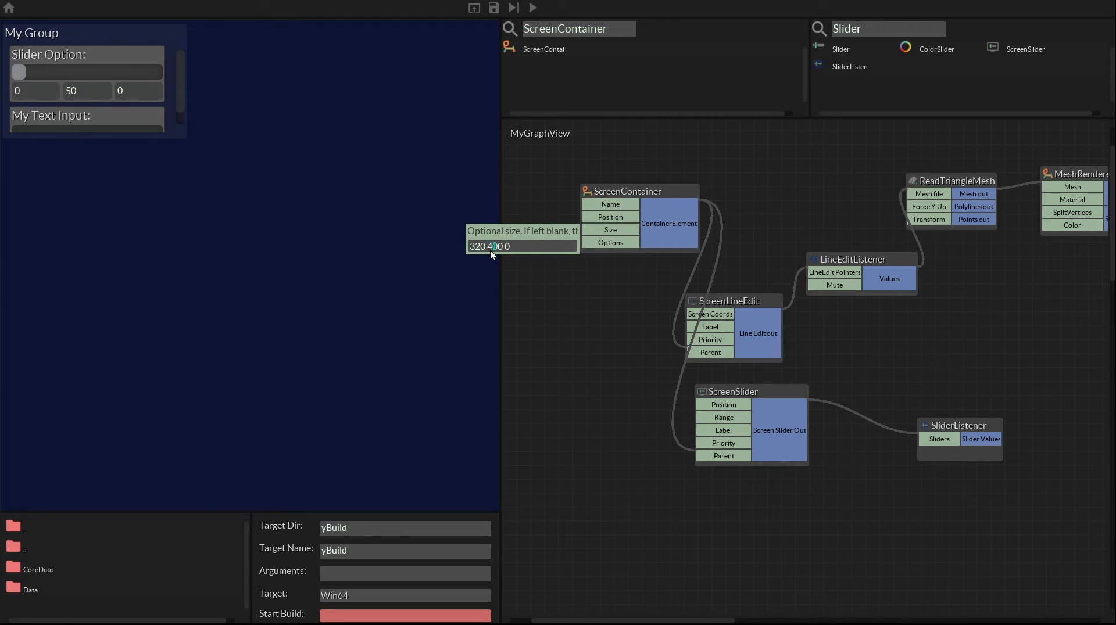
{"action": "key", "text": "Return"}
{"action": "left_click", "coordinate": [529, 325]}
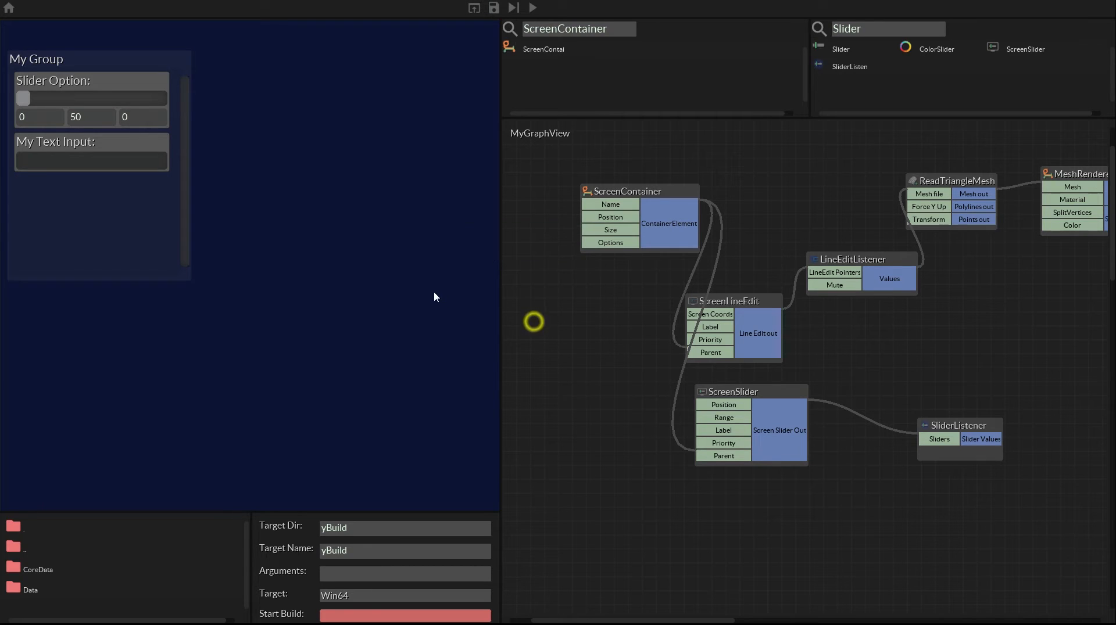
- Move the My Group container closer to the corner of the 3D view and save the graph
{"action": "left_click_drag", "start_coordinate": [47, 65], "coordinate": [45, 43]}
{"action": "left_click", "coordinate": [567, 295]}
{"action": "left_click", "coordinate": [496, 9]}
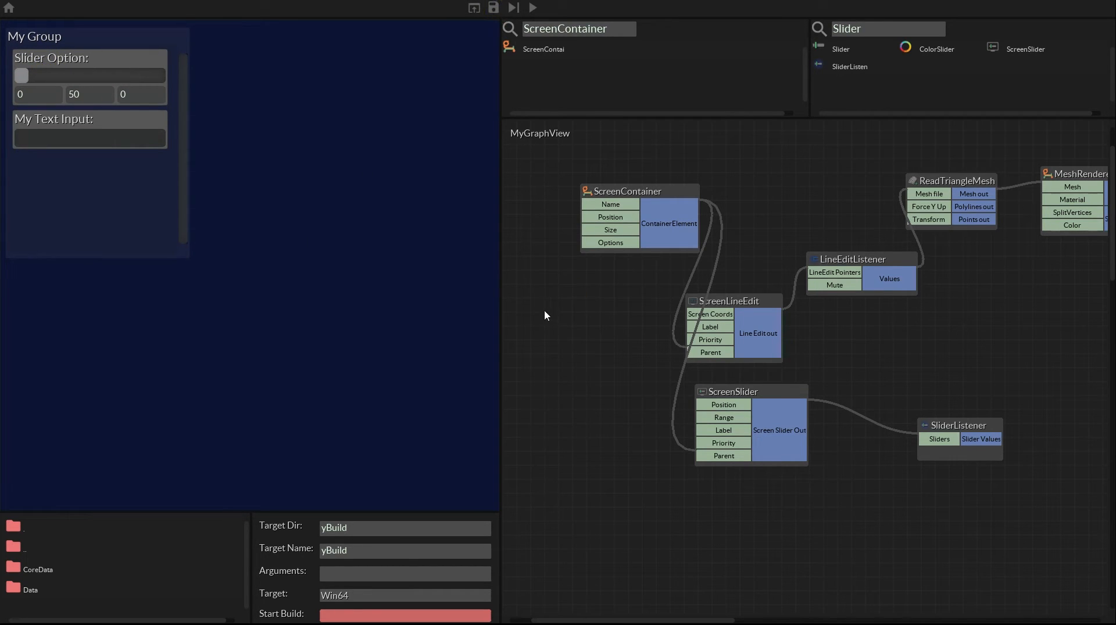
- Enter "Models/bumpy.off" in the My Text Input field inside My Group and orbit around the loaded mesh
{"action": "left_click_drag", "start_coordinate": [819, 208], "coordinate": [581, 199]}
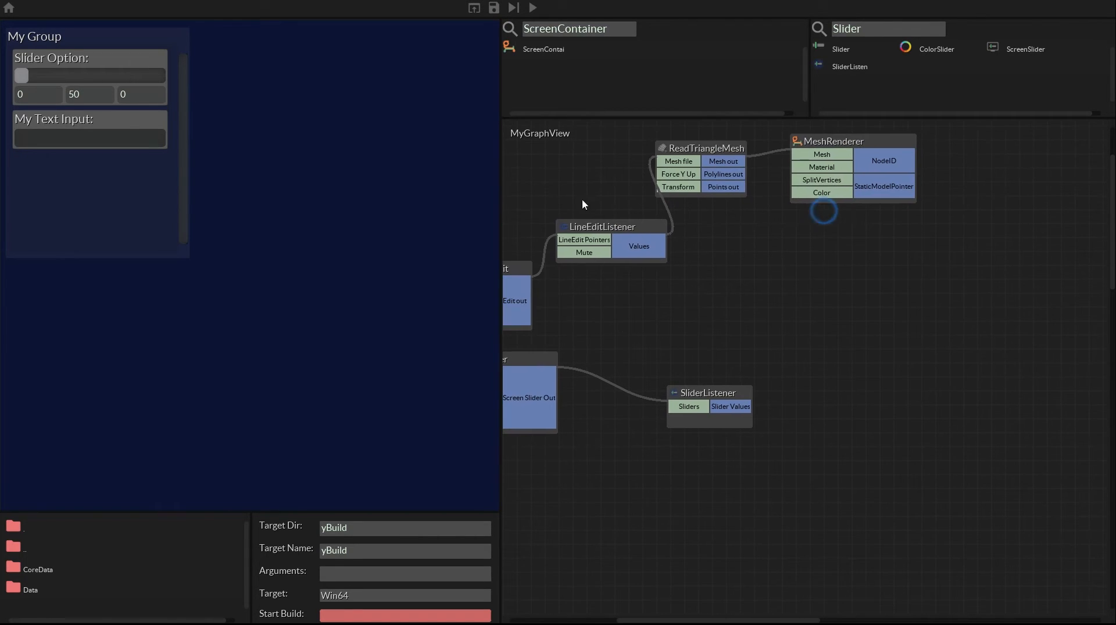
{"action": "left_click", "coordinate": [86, 138]}
{"action": "type", "text": "Models/bumpy.off"}
{"action": "left_click", "coordinate": [323, 250]}
{"action": "left_click_drag", "start_coordinate": [235, 289], "coordinate": [280, 181]}
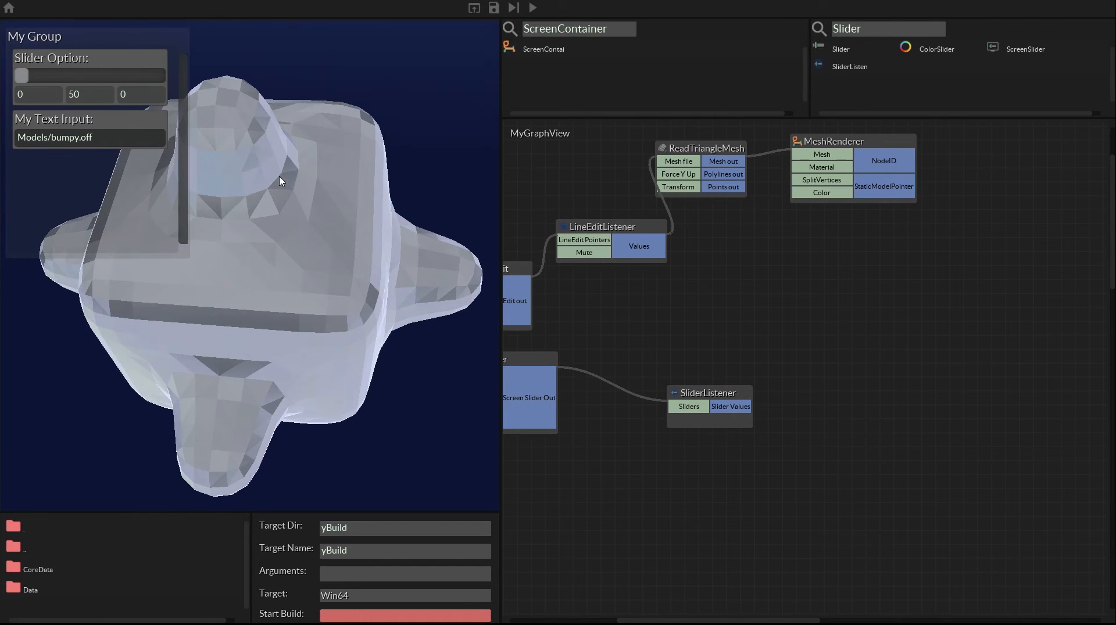
- Move MeshRenderer well away from ReadTriangleMesh and nudge ReadTriangleMesh down to make room for a node between them
{"action": "left_click_drag", "start_coordinate": [660, 296], "coordinate": [820, 354]}
{"action": "scroll", "coordinate": [898, 372], "scroll_direction": "down", "scroll_amount": 2}
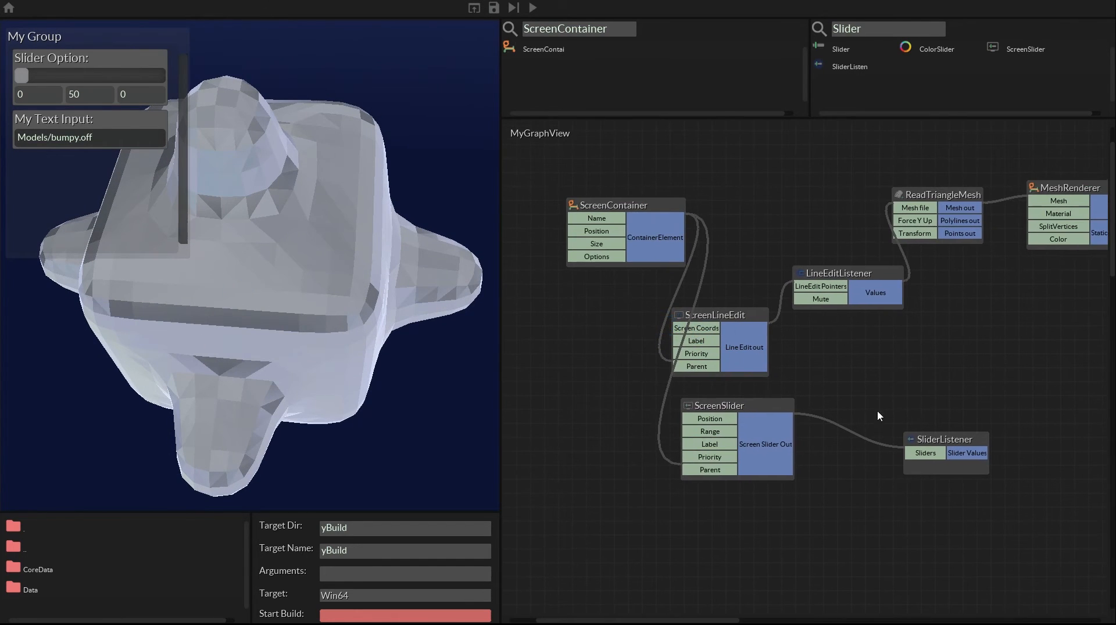
{"action": "scroll", "coordinate": [877, 410], "scroll_direction": "up", "scroll_amount": 2}
{"action": "left_click_drag", "start_coordinate": [877, 409], "coordinate": [698, 390]}
{"action": "scroll", "coordinate": [855, 400], "scroll_direction": "down", "scroll_amount": 2}
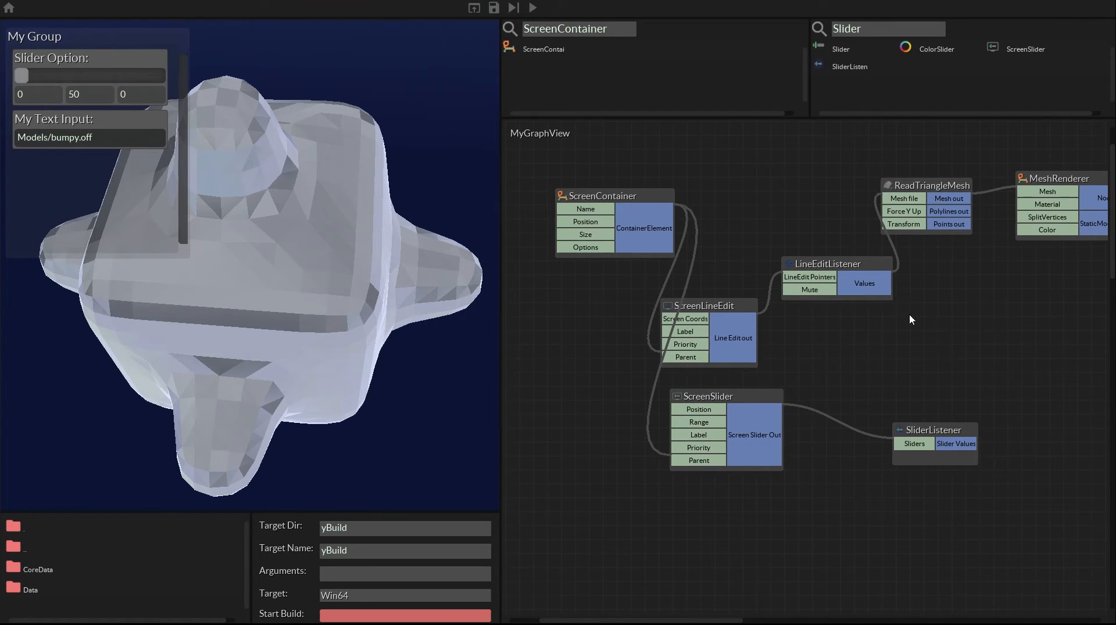
{"action": "scroll", "coordinate": [900, 319], "scroll_direction": "up", "scroll_amount": 2}
{"action": "left_click_drag", "start_coordinate": [866, 175], "coordinate": [1038, 182]}
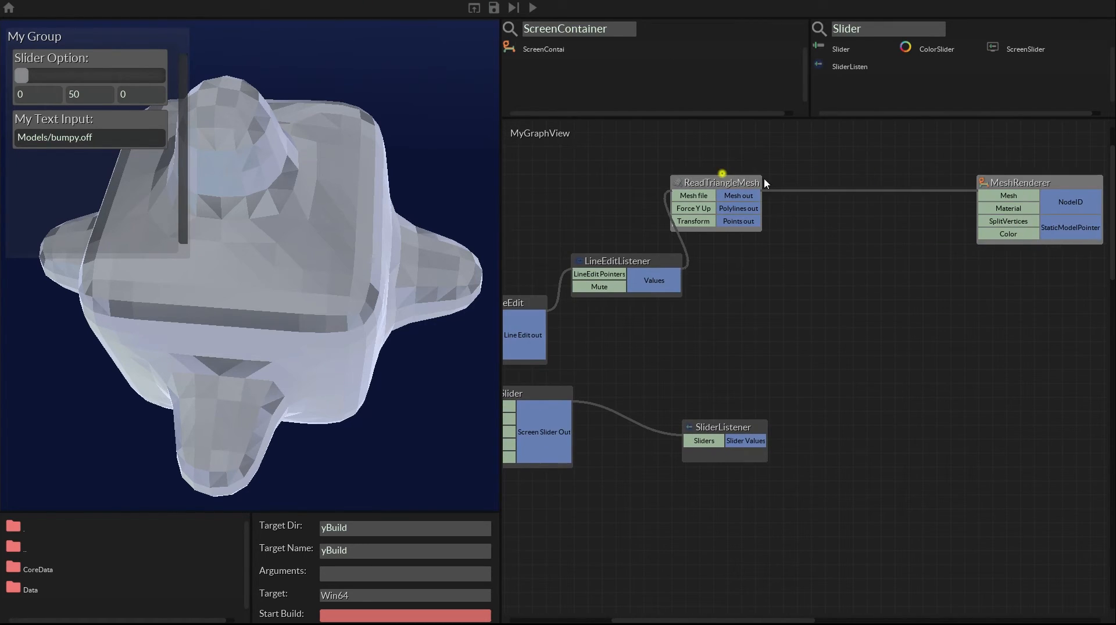
{"action": "left_click_drag", "start_coordinate": [722, 175], "coordinate": [721, 183]}
- Search the first node library for Mesh and place a Frame node between ReadTriangleMesh and MeshRenderer
{"action": "double_click", "coordinate": [624, 29]}
{"action": "type", "text": "Mesh"}
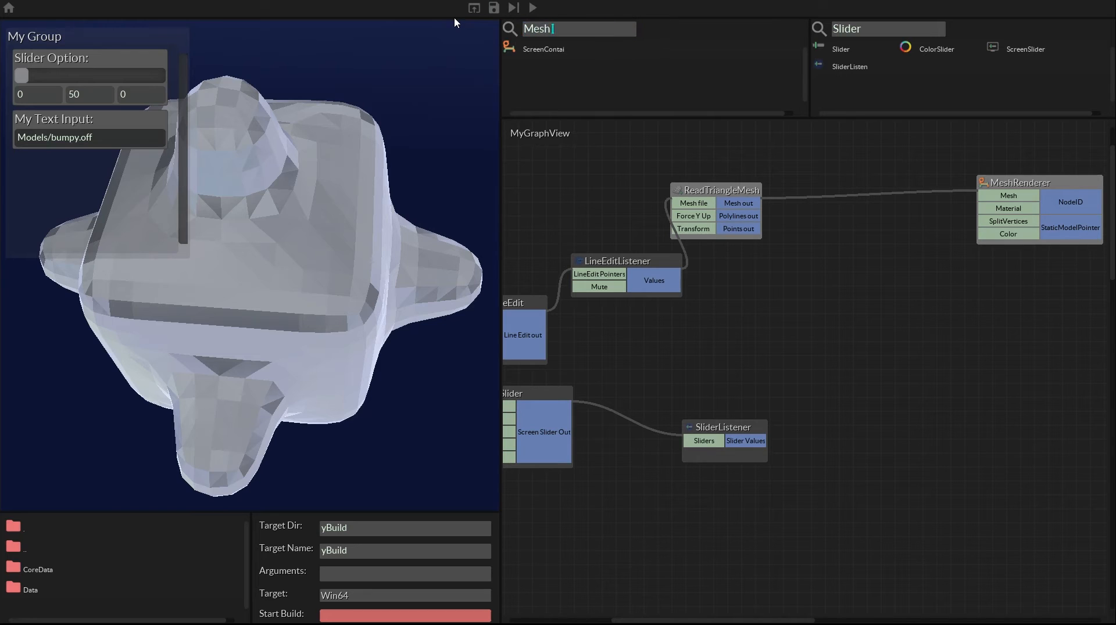
{"action": "key", "text": "Return"}
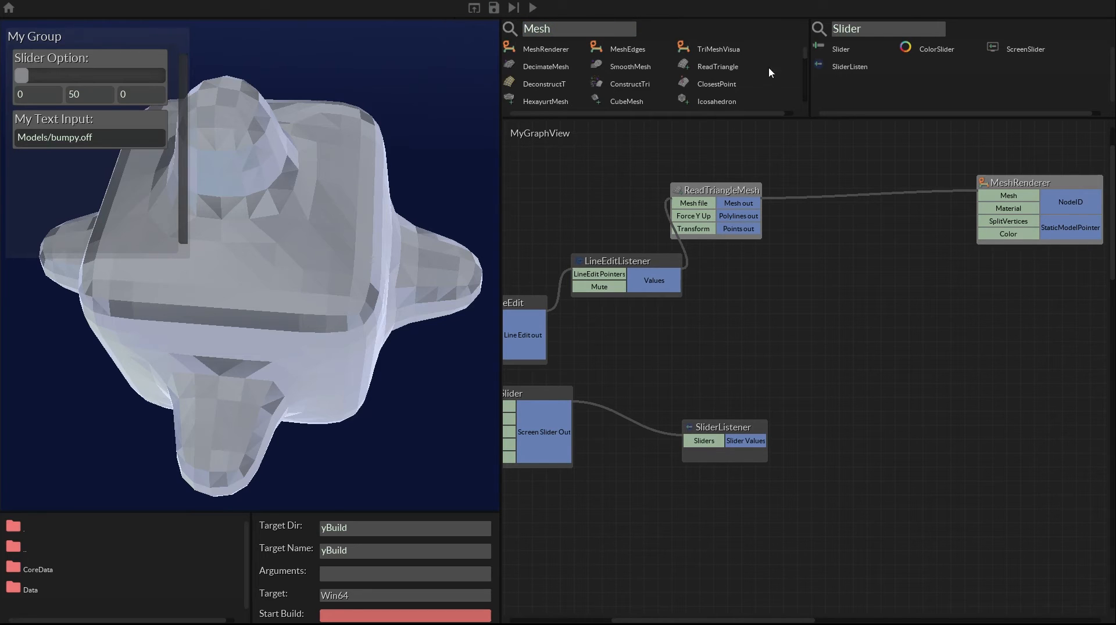
{"action": "left_click_drag", "start_coordinate": [806, 56], "coordinate": [806, 72]}
{"action": "left_click_drag", "start_coordinate": [510, 92], "coordinate": [880, 301]}
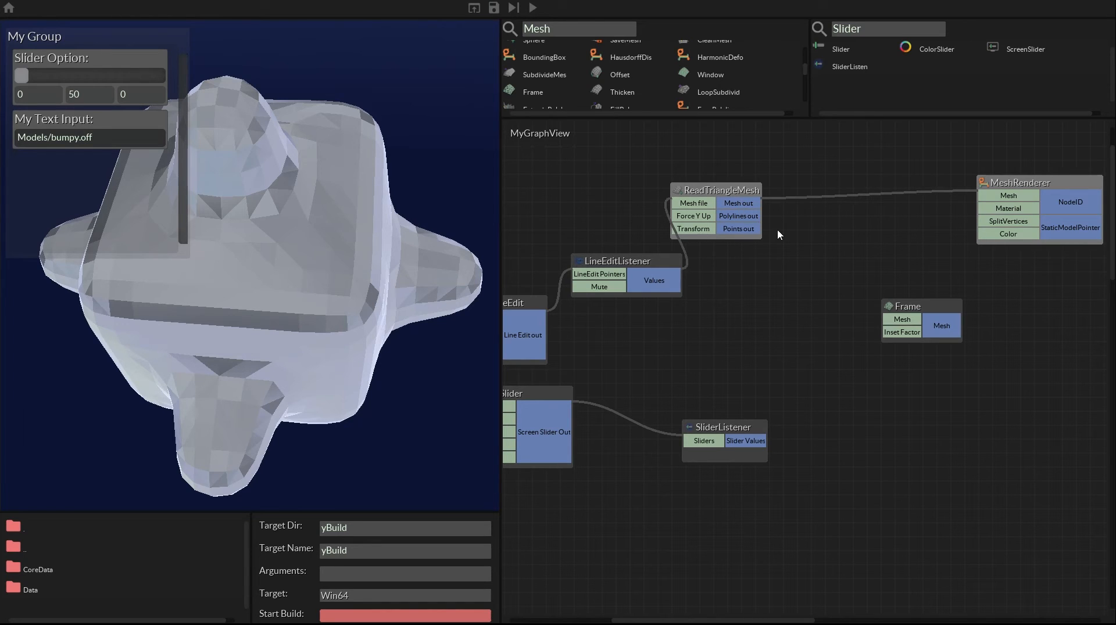
- Route ReadTriangleMesh's Mesh out through the Frame node into MeshRenderer's Mesh input, and inspect the framed mesh up close
{"action": "left_click", "coordinate": [896, 325]}
{"action": "left_click_drag", "start_coordinate": [709, 190], "coordinate": [752, 182]}
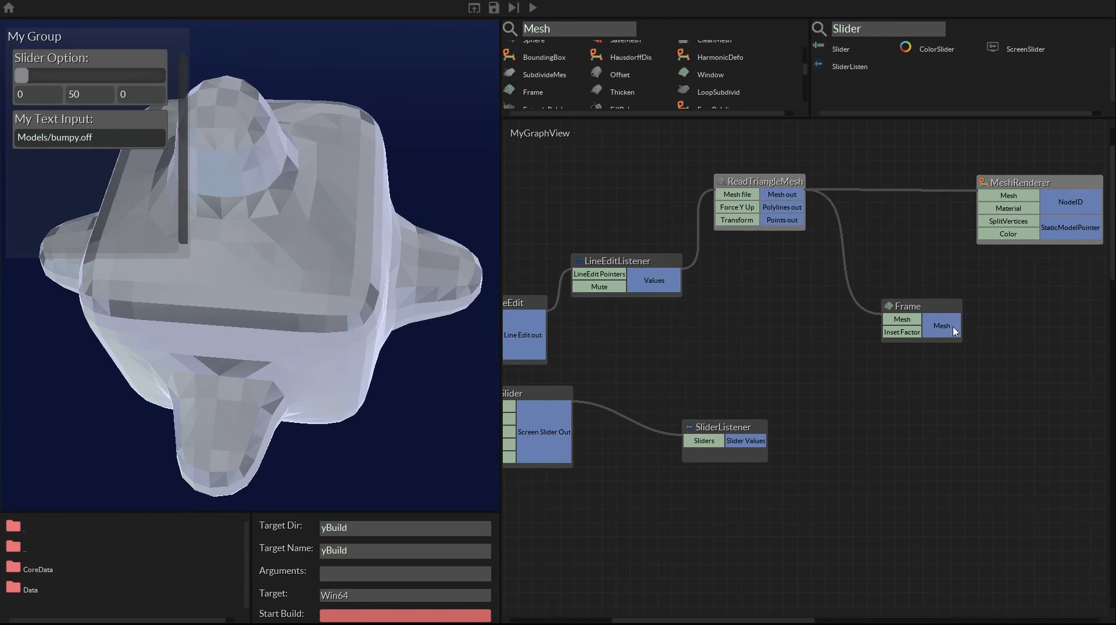
{"action": "left_click_drag", "start_coordinate": [953, 329], "coordinate": [1009, 196]}
{"action": "left_click_drag", "start_coordinate": [179, 299], "coordinate": [378, 221]}
{"action": "scroll", "coordinate": [381, 218], "scroll_direction": "up", "scroll_amount": 5}
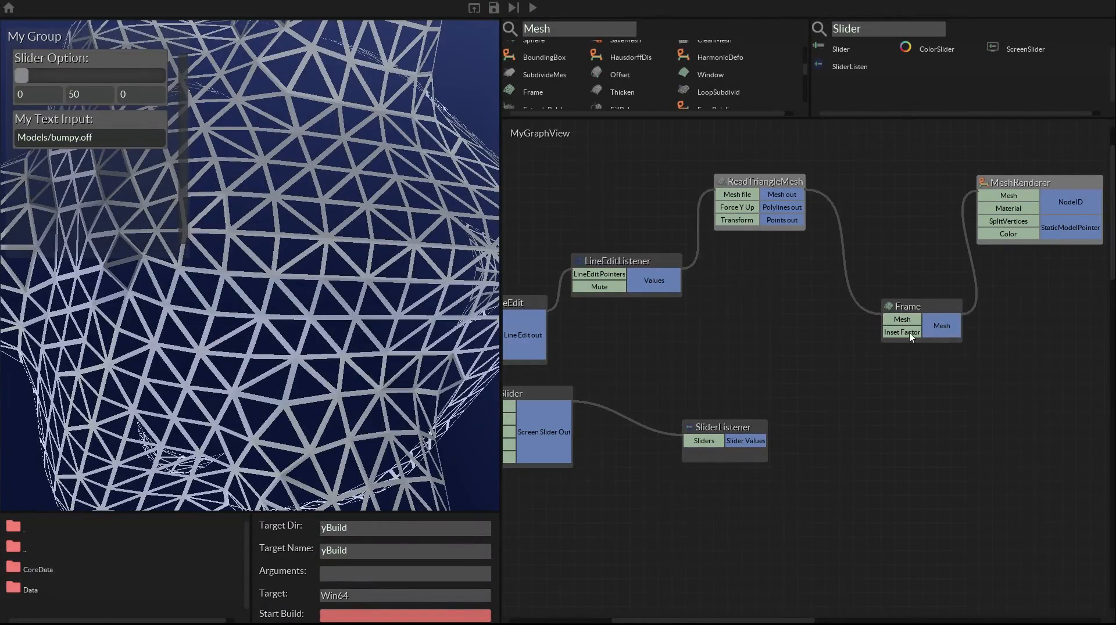
- Move the Frame node slightly up and connect SliderListener's Slider Values output to Frame's Inset Factor input
{"action": "mouse_move", "coordinate": [907, 340]}
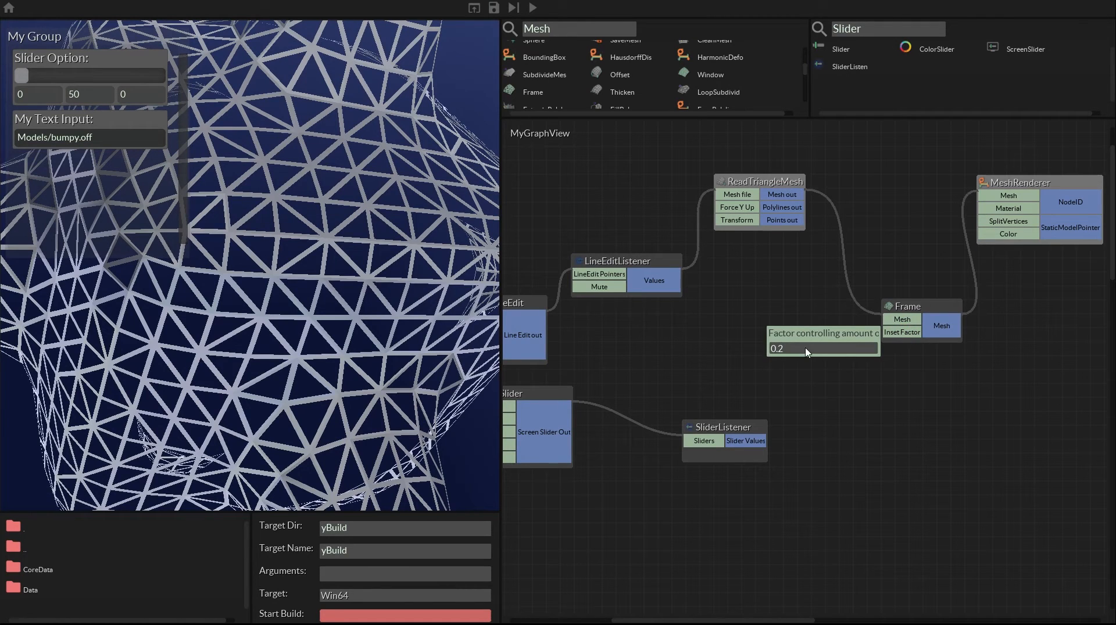
{"action": "left_click", "coordinate": [895, 375]}
{"action": "left_click_drag", "start_coordinate": [946, 308], "coordinate": [924, 298]}
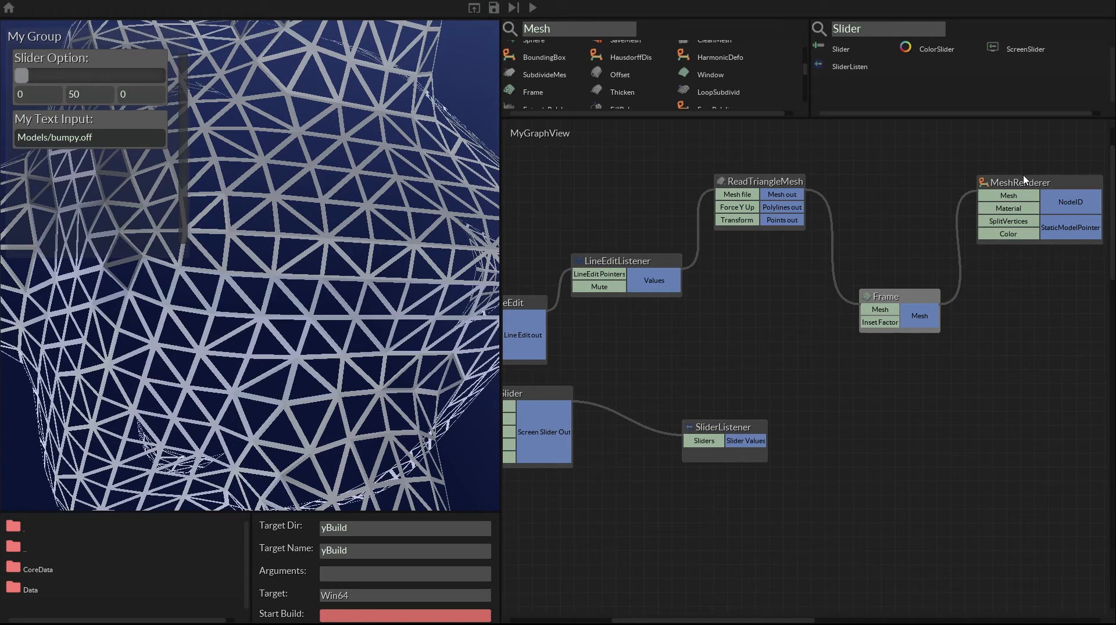
{"action": "left_click_drag", "start_coordinate": [1013, 176], "coordinate": [1023, 179]}
{"action": "left_click_drag", "start_coordinate": [724, 357], "coordinate": [744, 313]}
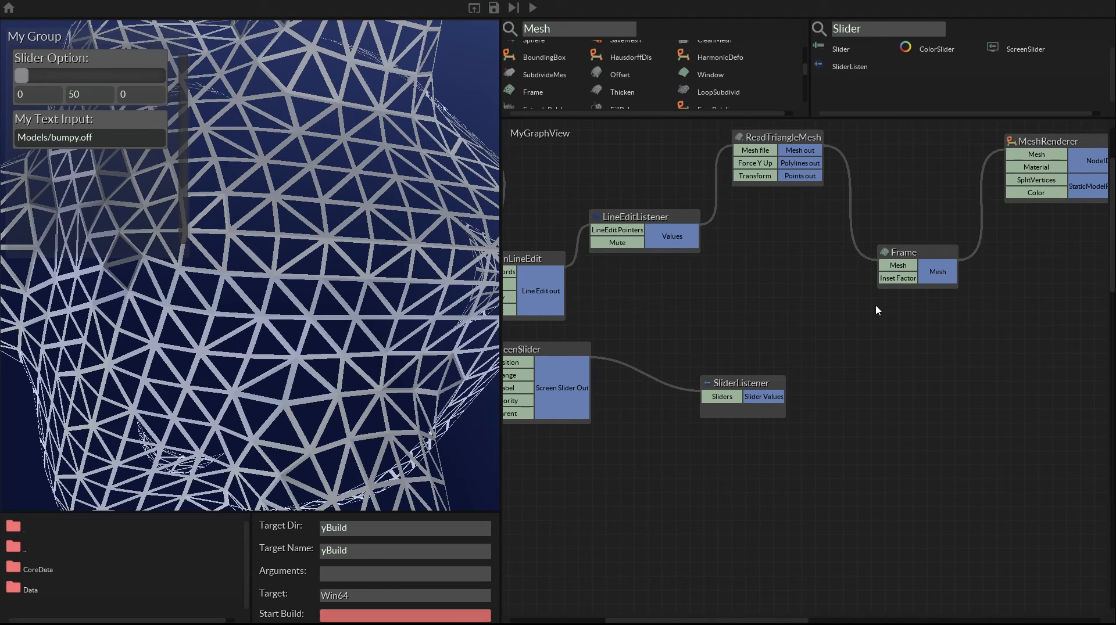
{"action": "left_click", "coordinate": [898, 278]}
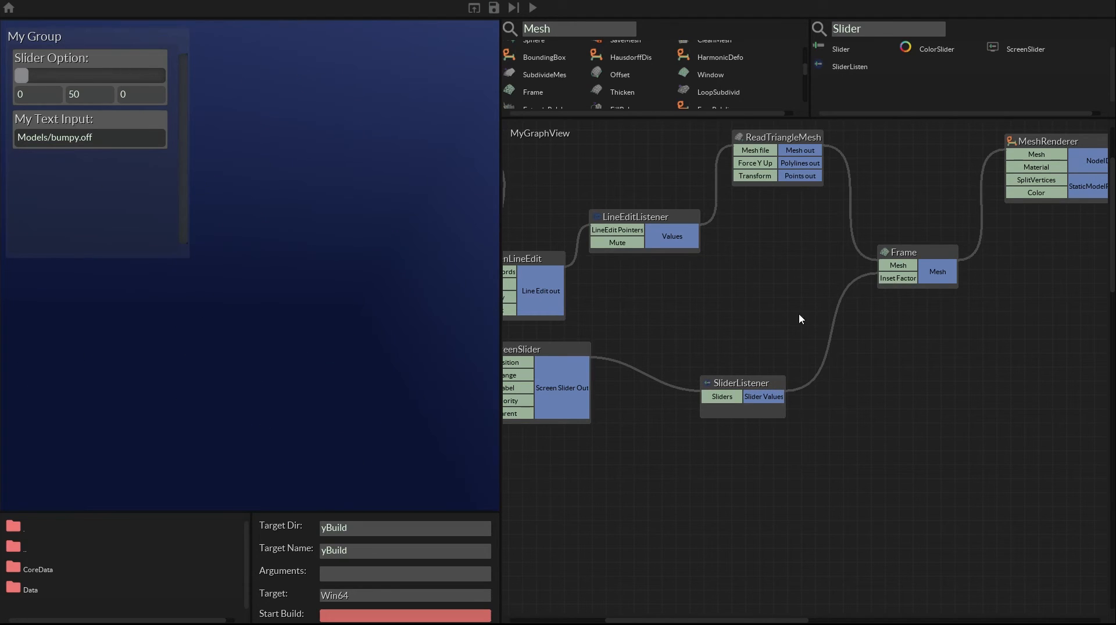
- Set the ScreenSlider node's Range to 0.001 1 0.002
{"action": "middle_click_drag", "start_coordinate": [665, 315], "coordinate": [866, 317]}
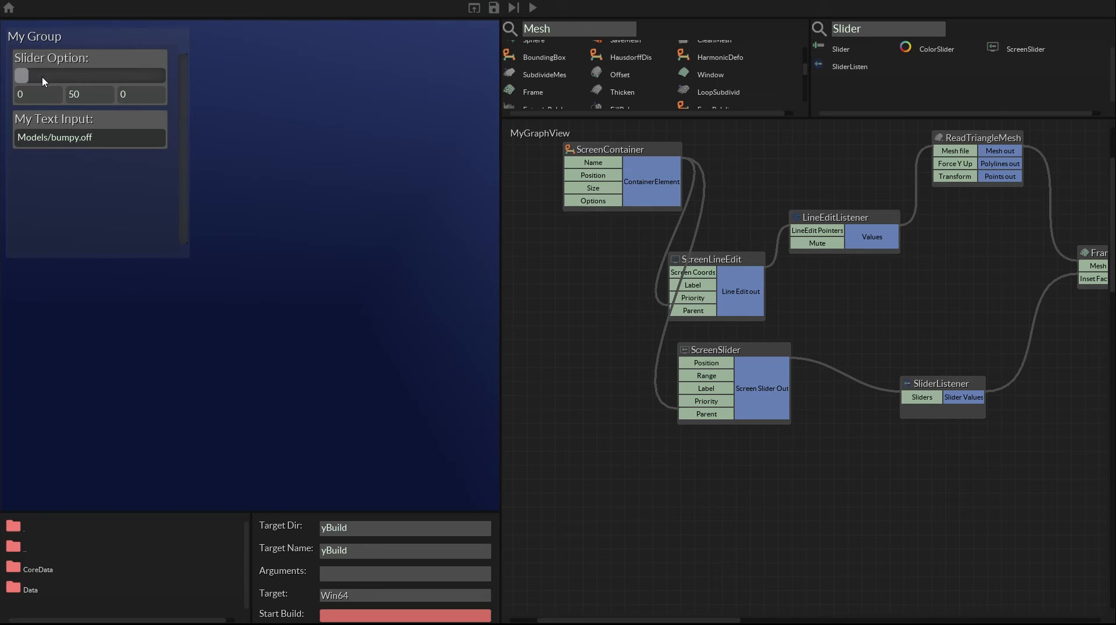
{"action": "middle_click_drag", "start_coordinate": [986, 329], "coordinate": [914, 326]}
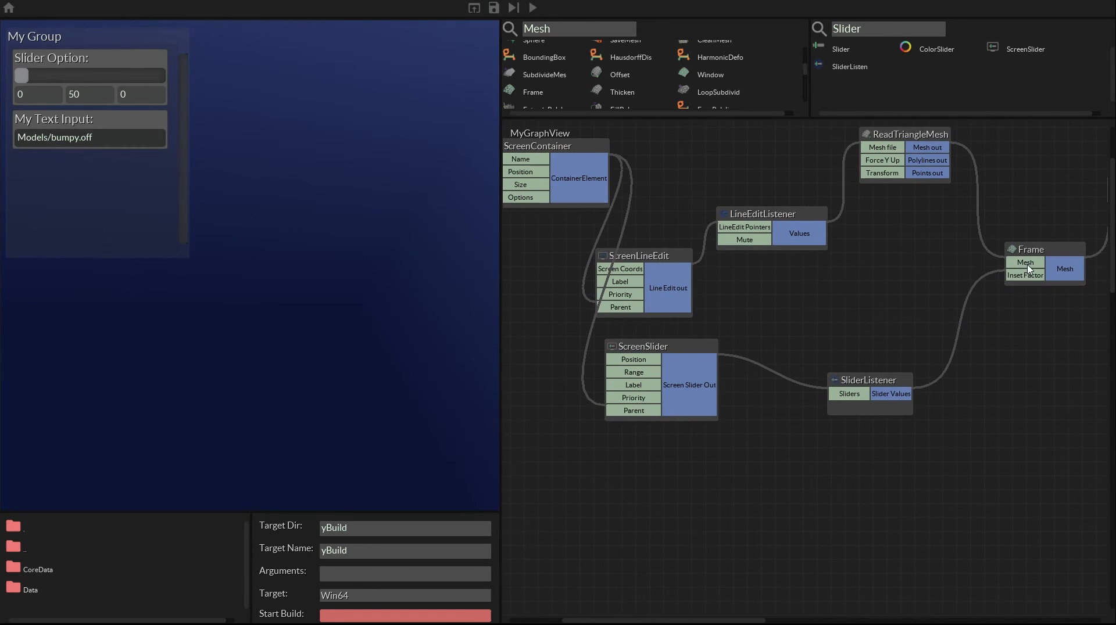
{"action": "middle_click_drag", "start_coordinate": [1031, 324], "coordinate": [964, 322]}
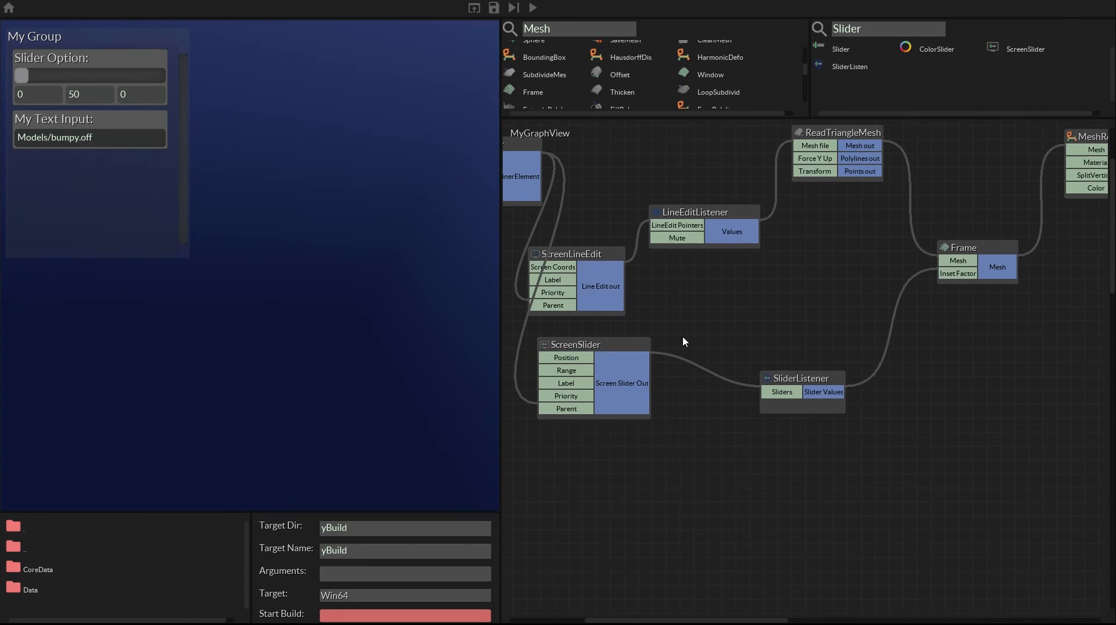
{"action": "middle_click_drag", "start_coordinate": [683, 338], "coordinate": [815, 318]}
{"action": "left_click", "coordinate": [700, 351]}
{"action": "left_click", "coordinate": [604, 370]}
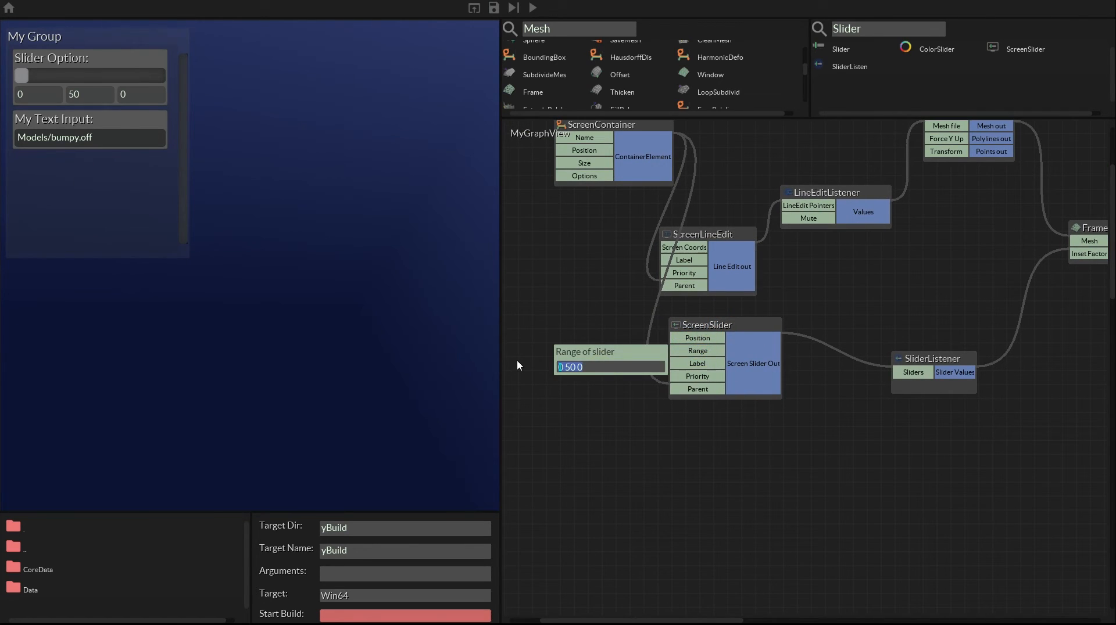
{"action": "type", "text": "0.001 1 0"}
{"action": "key", "text": "Return"}
{"action": "left_click", "coordinate": [647, 489]}
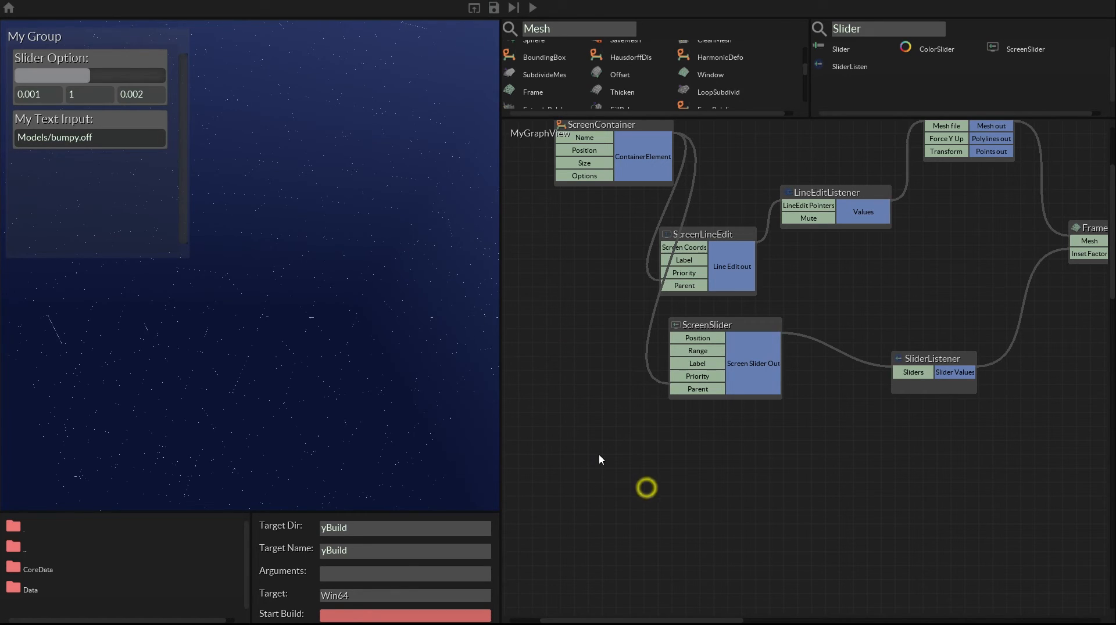
- Set Slider Option in My Group to about 0.155 and inspect the framed mesh from several angles and distances
{"action": "left_click", "coordinate": [42, 75]}
{"action": "mouse_move", "coordinate": [57, 74]}
{"action": "left_mouse_down"}
{"action": "mouse_move", "coordinate": [76, 80]}
{"action": "mouse_move", "coordinate": [62, 78]}
{"action": "left_mouse_up"}
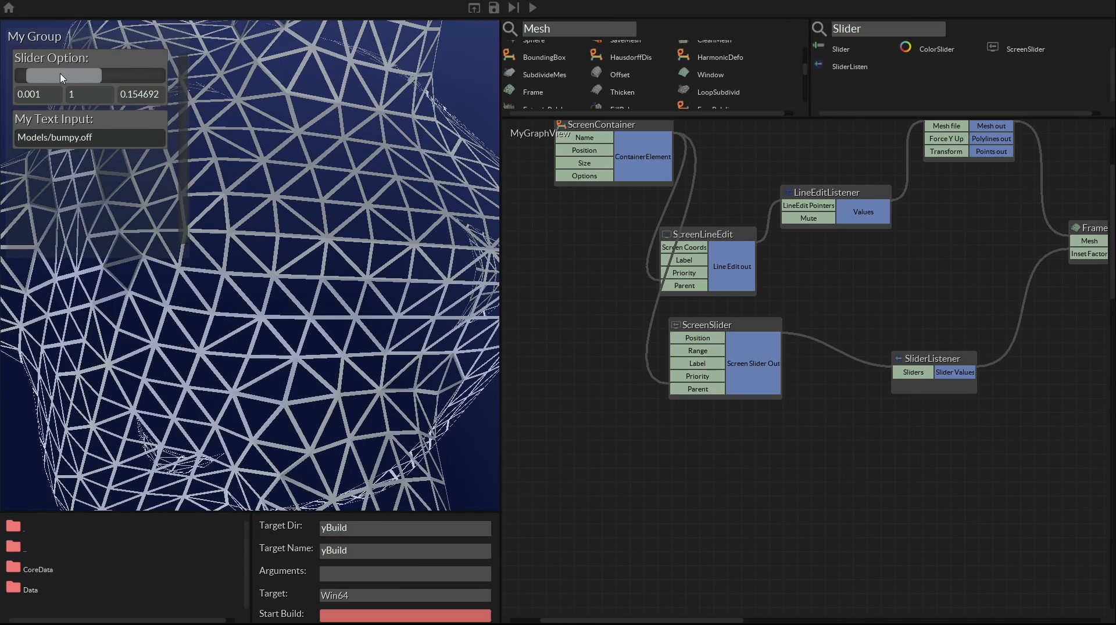
{"action": "left_click_drag", "start_coordinate": [359, 310], "coordinate": [392, 235]}
{"action": "scroll", "coordinate": [268, 224], "scroll_direction": "up", "scroll_amount": 5}
{"action": "scroll", "coordinate": [273, 226], "scroll_direction": "down", "scroll_amount": 8}
{"action": "scroll", "coordinate": [285, 222], "scroll_direction": "up", "scroll_amount": 3}
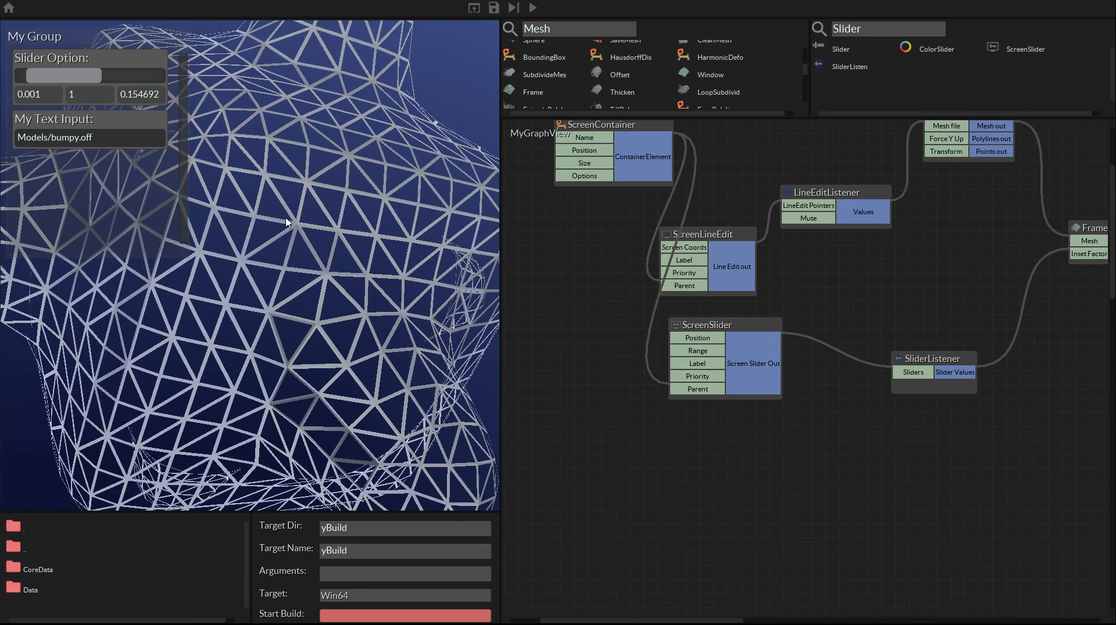
{"action": "scroll", "coordinate": [351, 228], "scroll_direction": "down", "scroll_amount": 3}
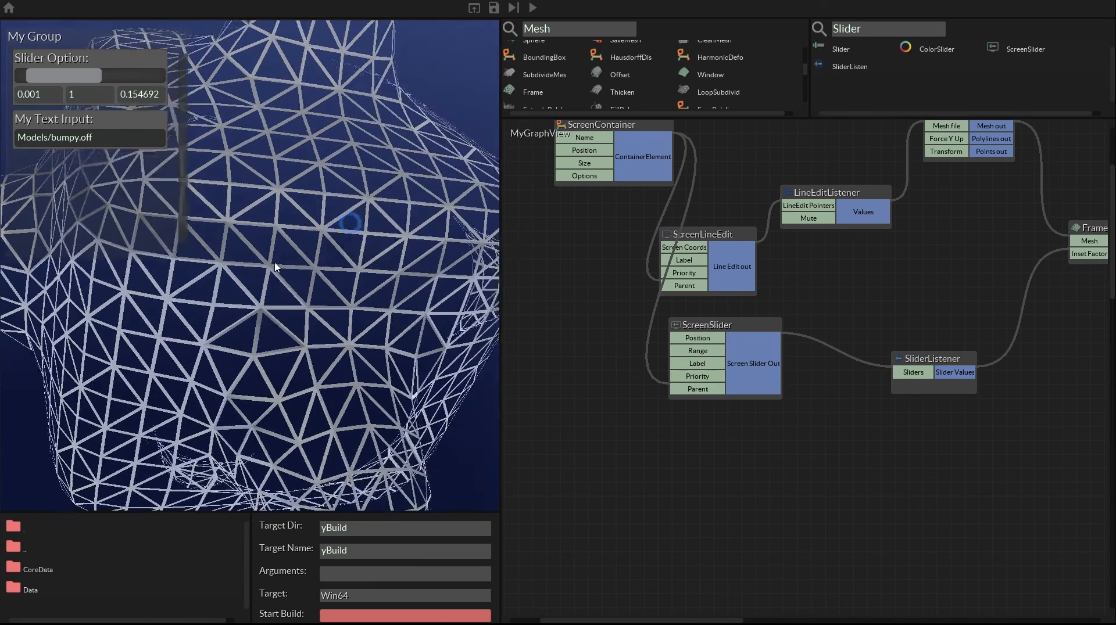
{"action": "middle_click_drag", "start_coordinate": [834, 462], "coordinate": [759, 526]}
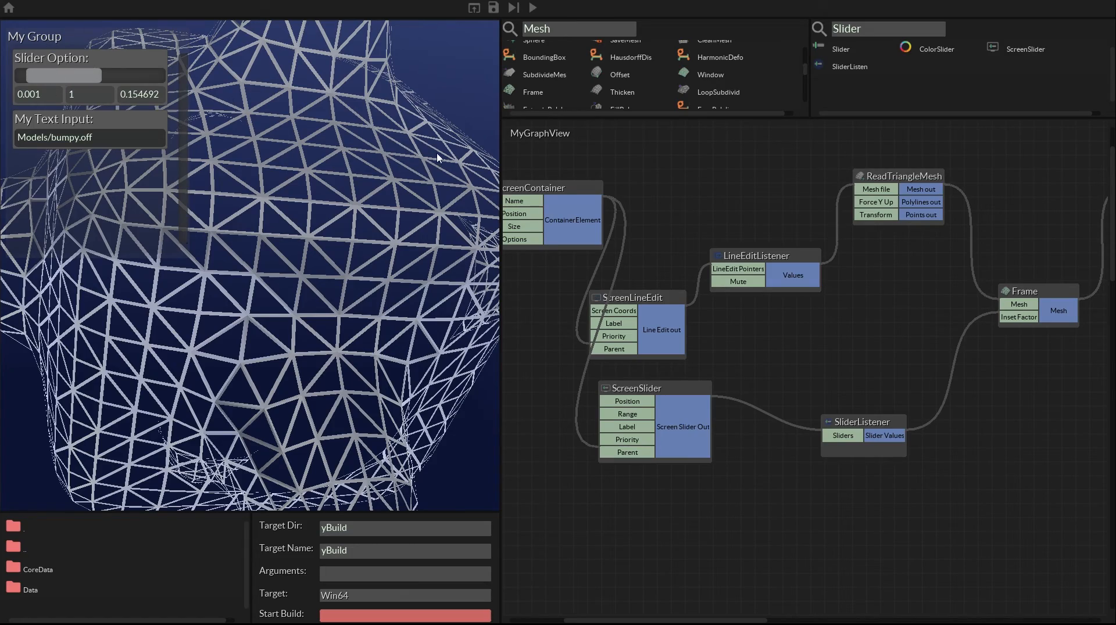
{"action": "left_click_drag", "start_coordinate": [256, 266], "coordinate": [311, 199]}
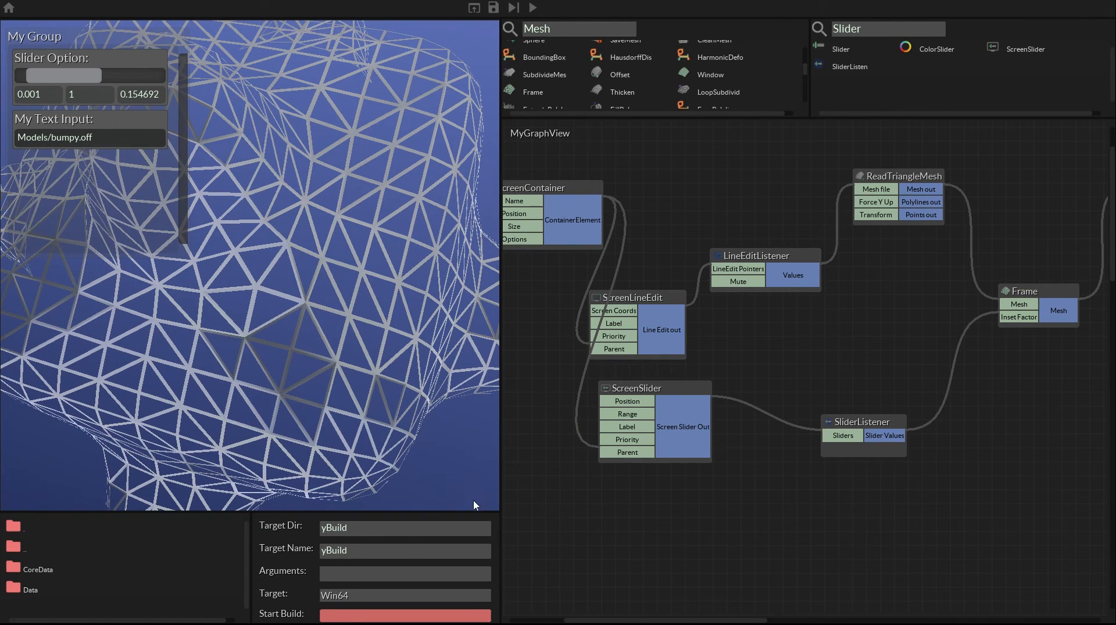
- Set the build's Target Dir and Target Name to MyBuild, keep Win64 as the target and start the build
{"action": "left_click", "coordinate": [425, 519]}
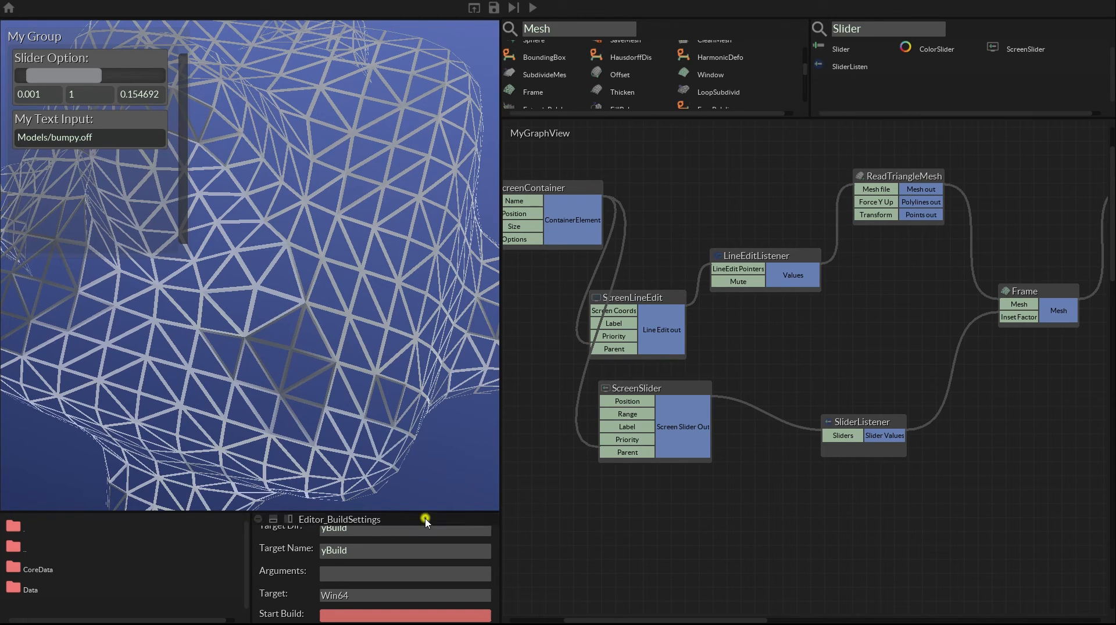
{"action": "left_click", "coordinate": [414, 522]}
{"action": "double_click", "coordinate": [367, 529]}
{"action": "double_click", "coordinate": [360, 551]}
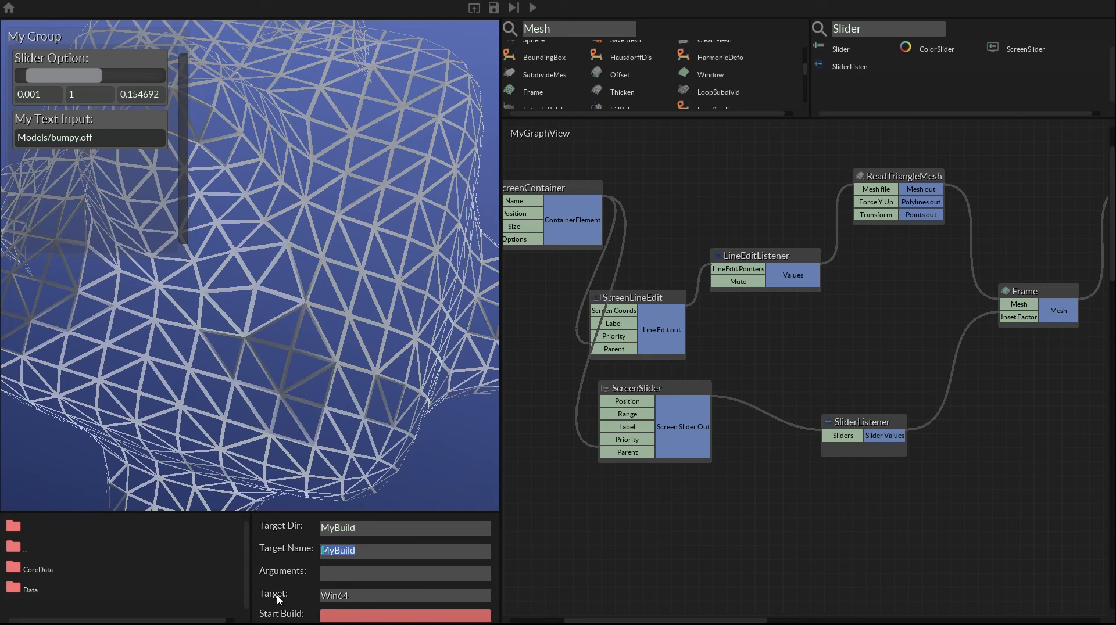
{"action": "left_click", "coordinate": [344, 598]}
{"action": "left_click", "coordinate": [349, 597]}
{"action": "left_click", "coordinate": [361, 616]}
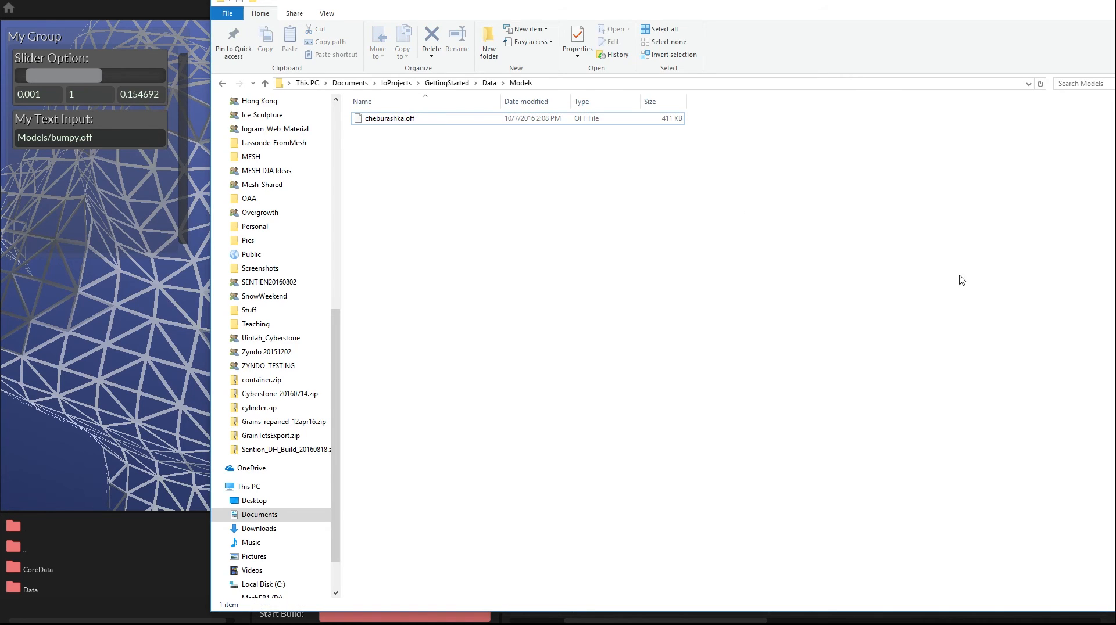
- In File Explorer, open the MyBuild folder inside GettingStarted and run MyBuild.exe
{"action": "left_click", "coordinate": [461, 83]}
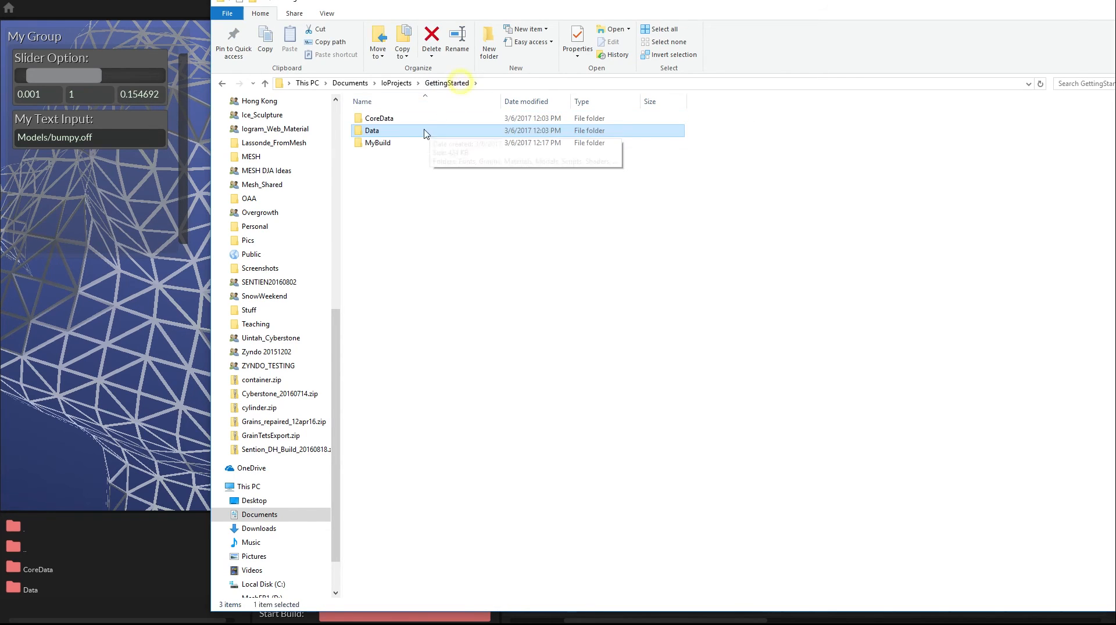
{"action": "double_click", "coordinate": [369, 144]}
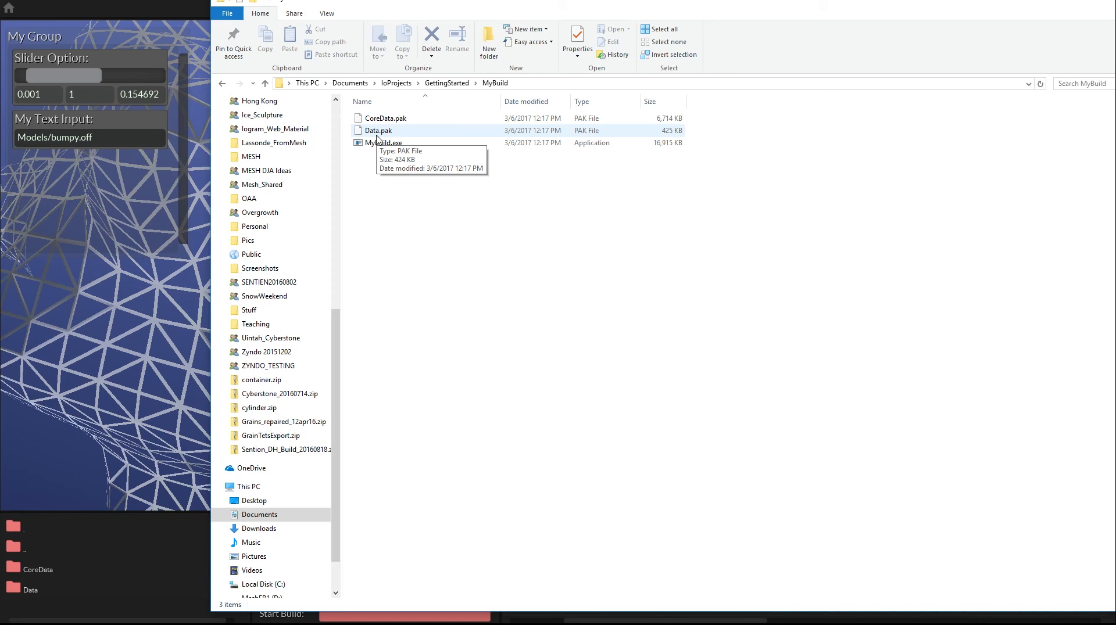
{"action": "left_click", "coordinate": [400, 212]}
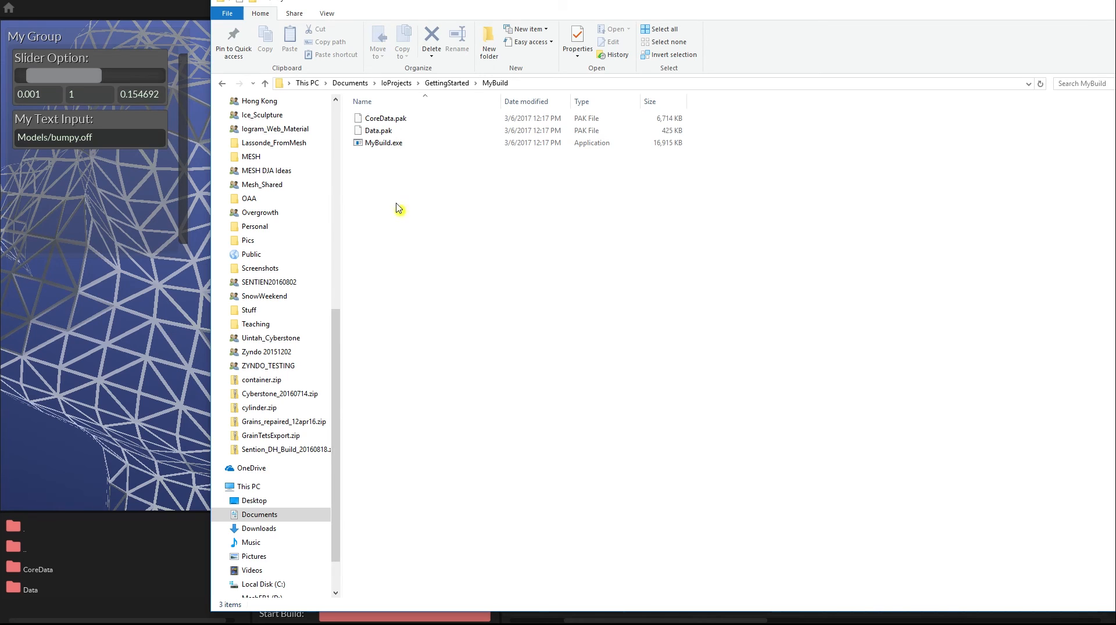
{"action": "double_click", "coordinate": [381, 142]}
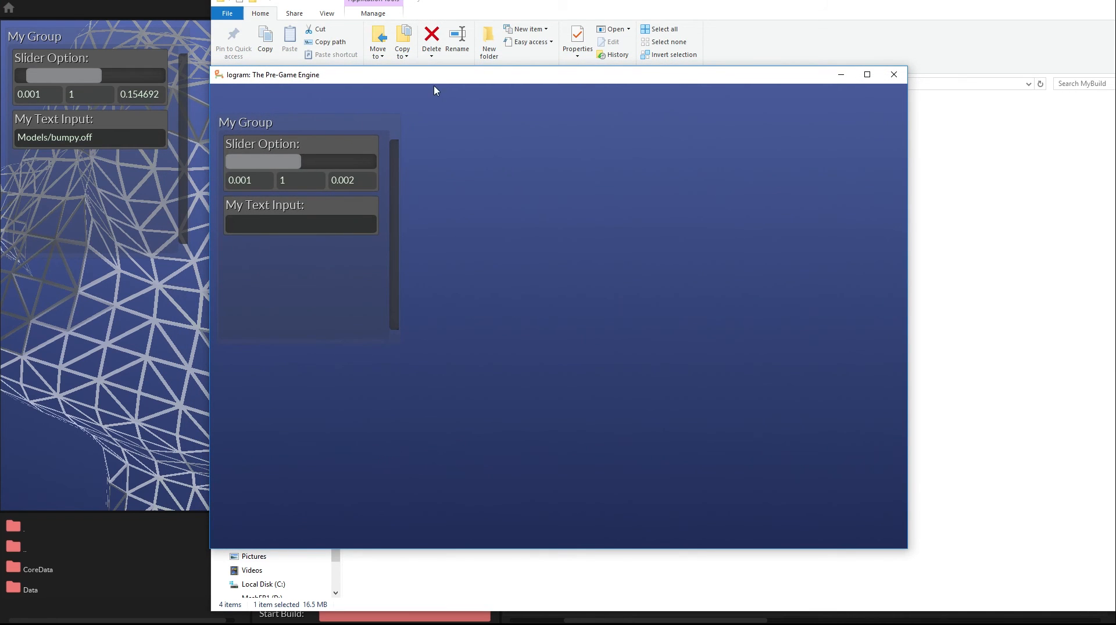
- Move the running app's window aside and enter "Models/cheburashka.off" in its My Text Input field
{"action": "left_click_drag", "start_coordinate": [442, 75], "coordinate": [565, 81]}
{"action": "left_click", "coordinate": [413, 222]}
{"action": "type", "text": "Models/"}
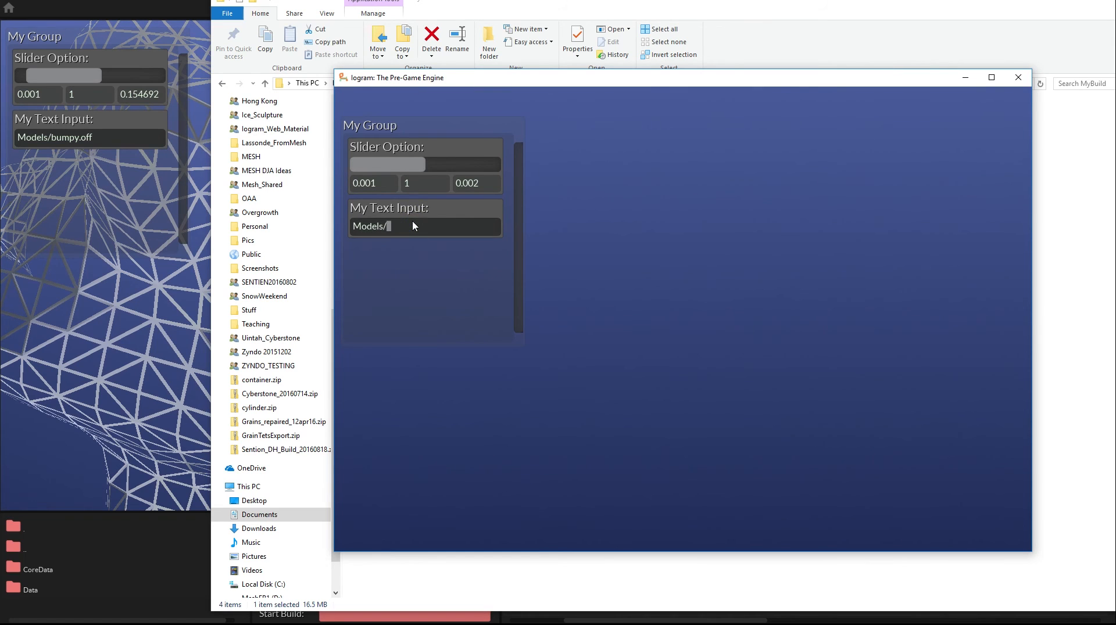
{"action": "type", "text": "cheburashka.off"}
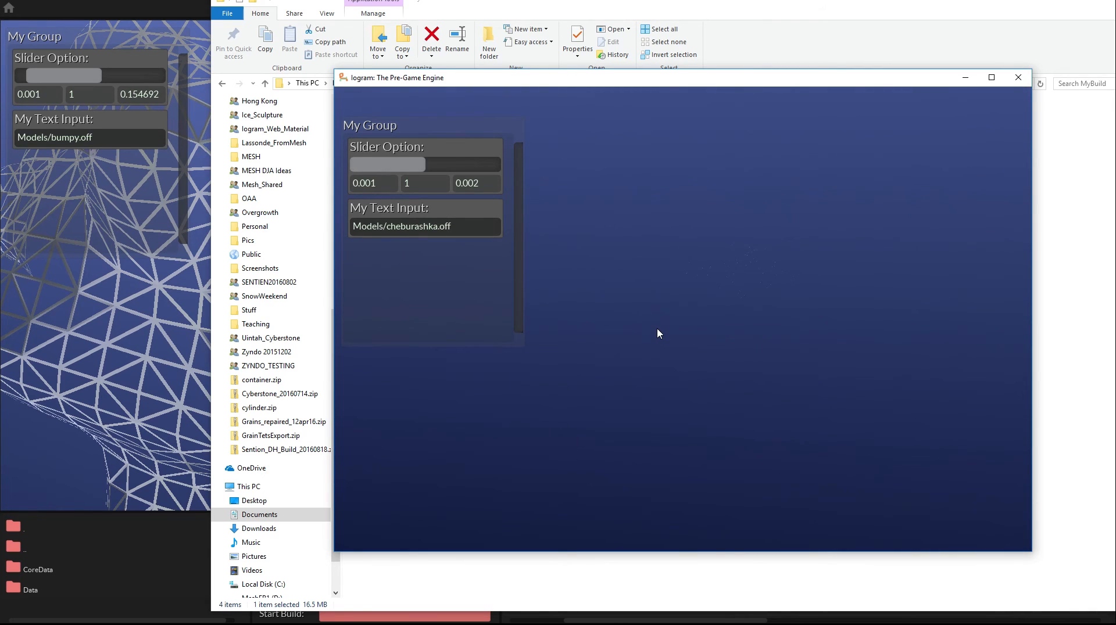
- Set the built app's Slider Option to about 0.539, inspect the framed cheburashka model up close, and close the app
{"action": "left_click", "coordinate": [361, 163]}
{"action": "left_click", "coordinate": [404, 168]}
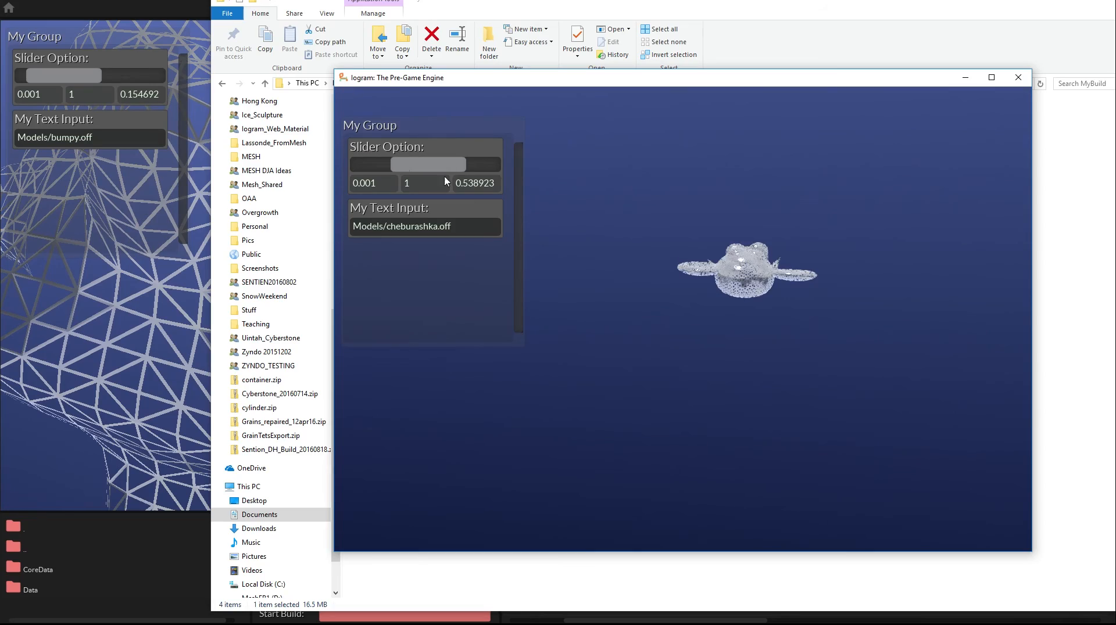
{"action": "left_click", "coordinate": [835, 239]}
{"action": "scroll", "coordinate": [834, 239], "scroll_direction": "up", "scroll_amount": 10}
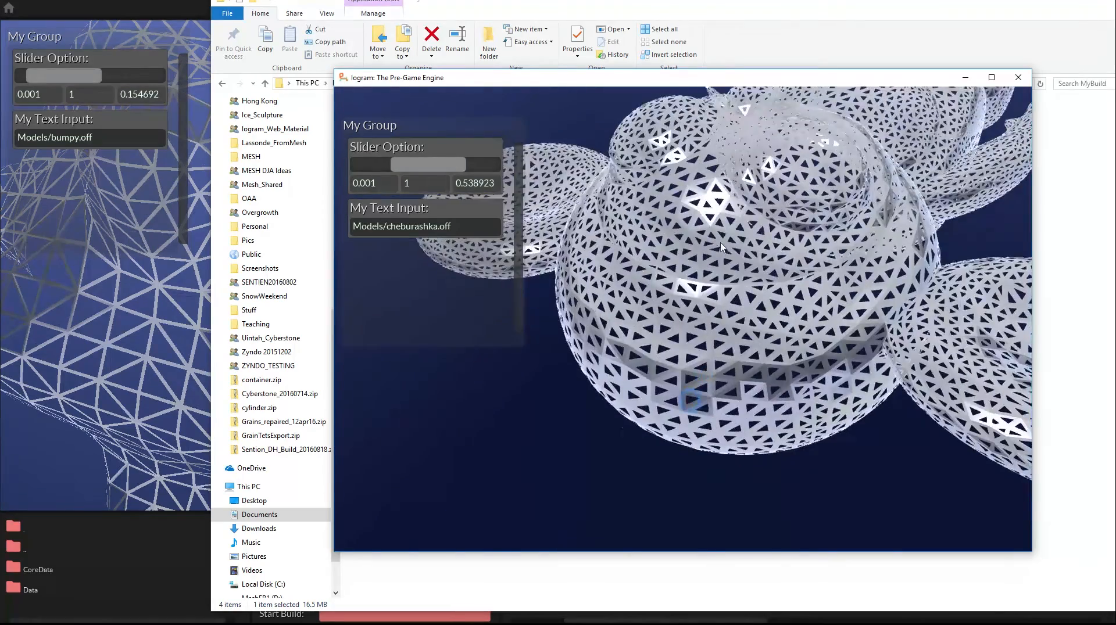
{"action": "left_click_drag", "start_coordinate": [721, 248], "coordinate": [730, 352]}
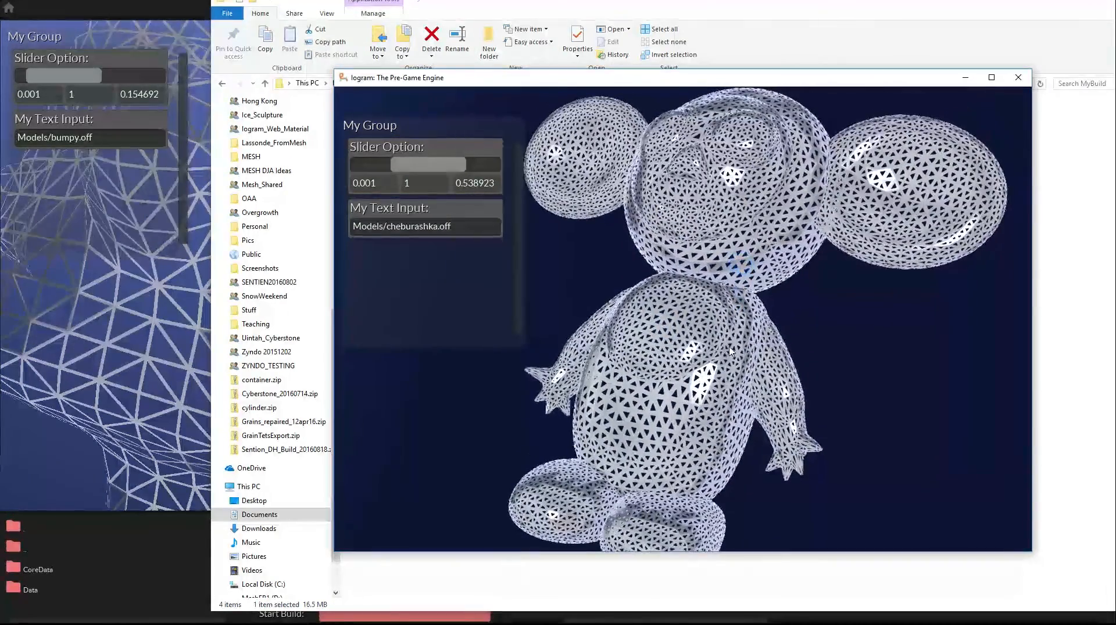
{"action": "left_click", "coordinate": [1017, 82]}
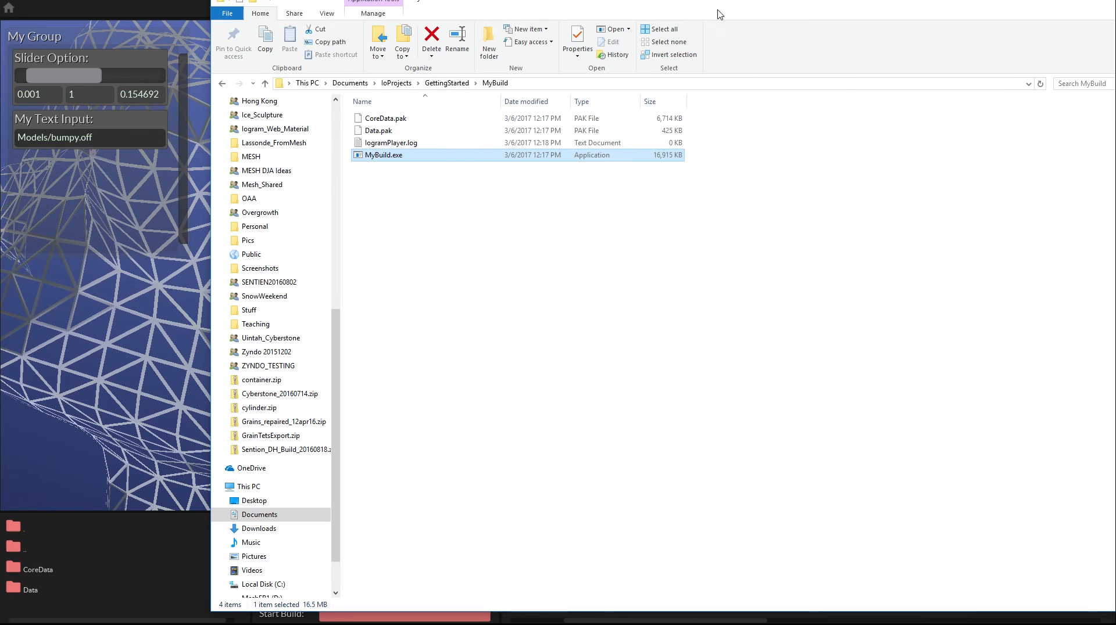
- Return to the Iogram editor, set the build Target to WebGL and start the build
{"action": "left_click", "coordinate": [625, 336]}
{"action": "left_click", "coordinate": [110, 36]}
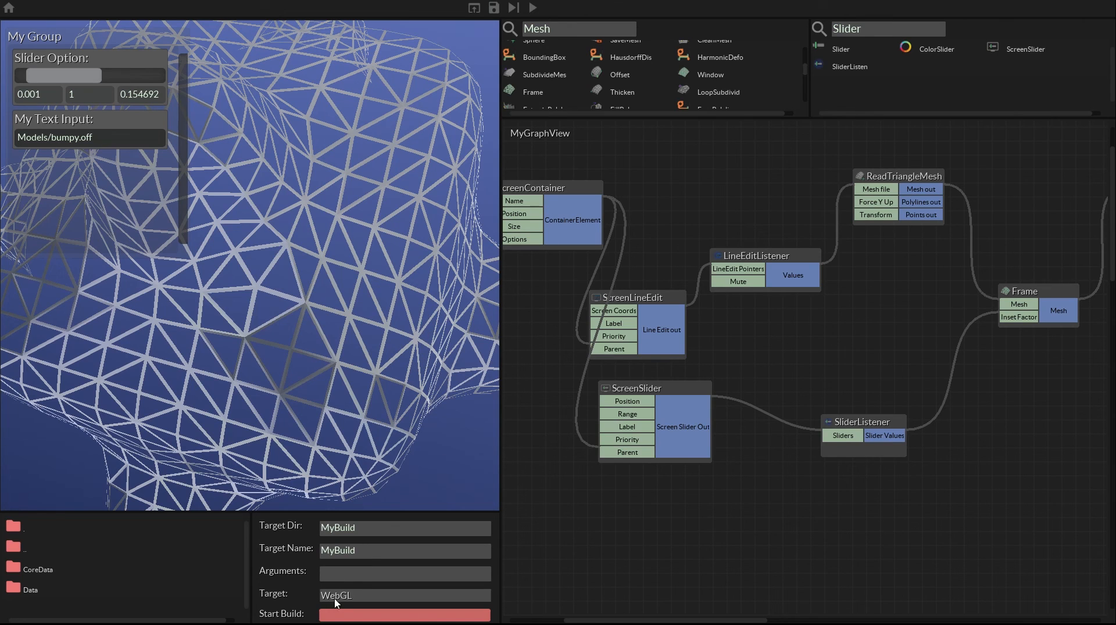
{"action": "left_click", "coordinate": [361, 594]}
{"action": "left_click", "coordinate": [343, 599]}
{"action": "left_click", "coordinate": [335, 555]}
{"action": "left_click", "coordinate": [340, 595]}
{"action": "left_click", "coordinate": [334, 570]}
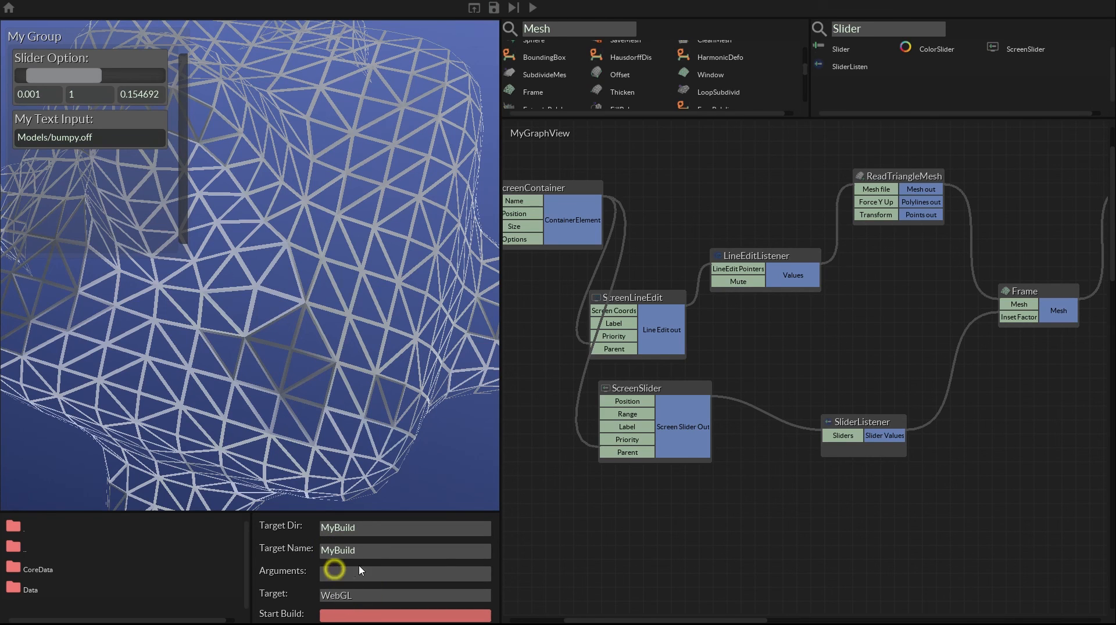
{"action": "left_click", "coordinate": [364, 618]}
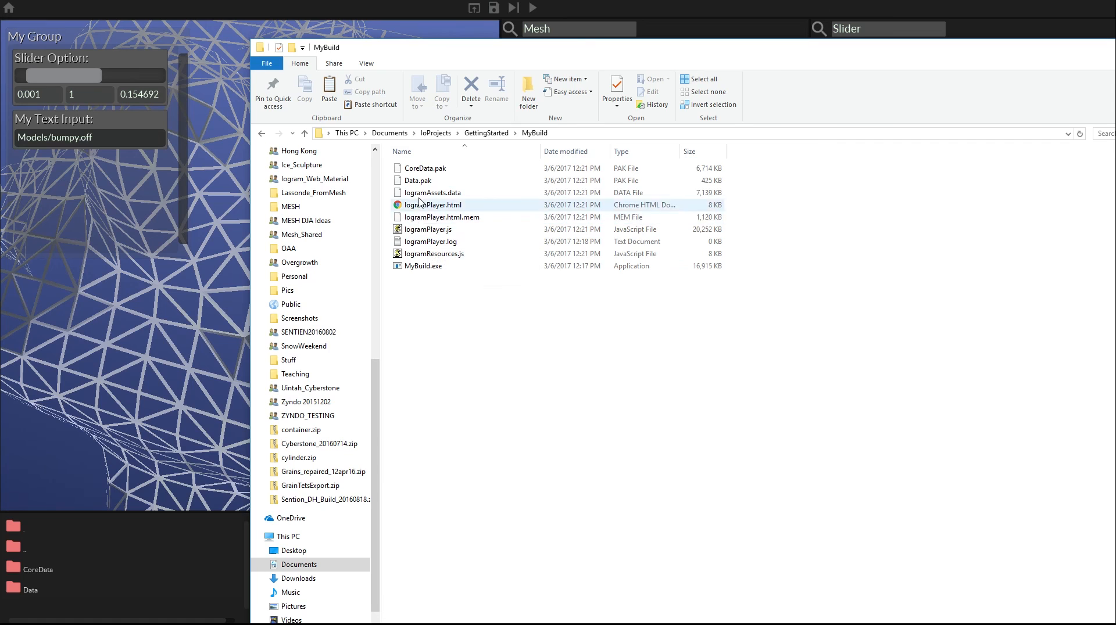
{"action": "left_click", "coordinate": [453, 205]}
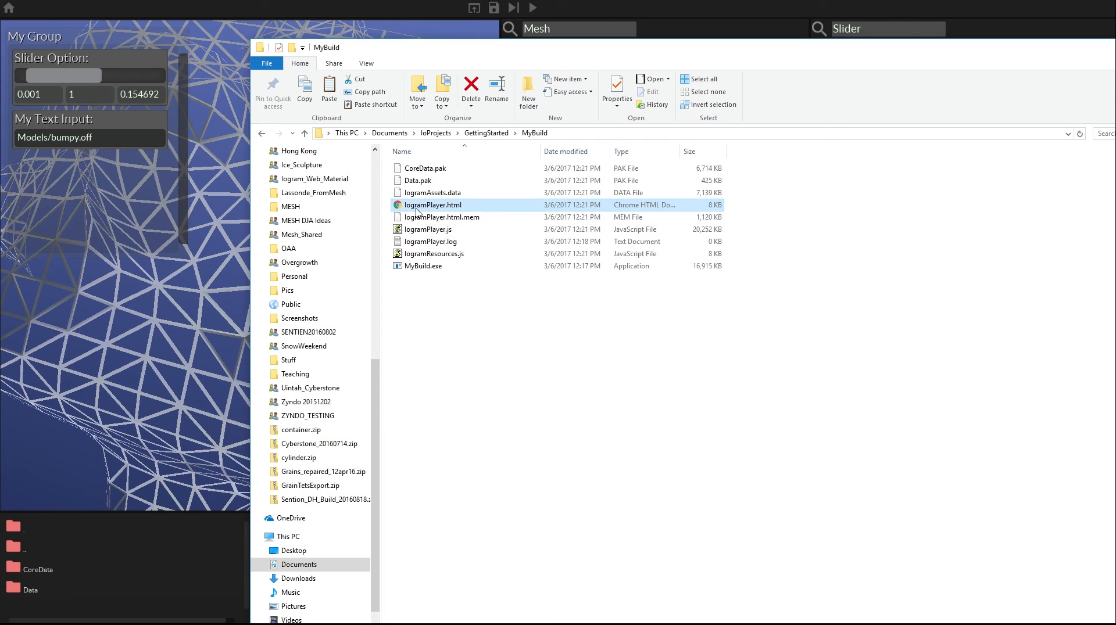
{"action": "right_click", "coordinate": [509, 379]}
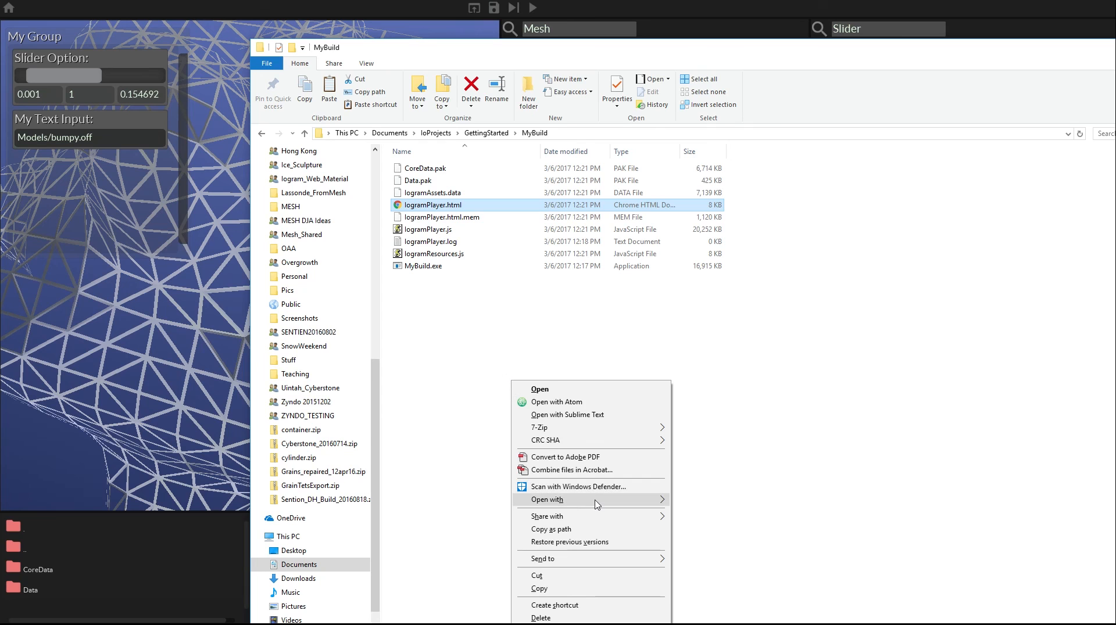
{"action": "left_click", "coordinate": [743, 417]}
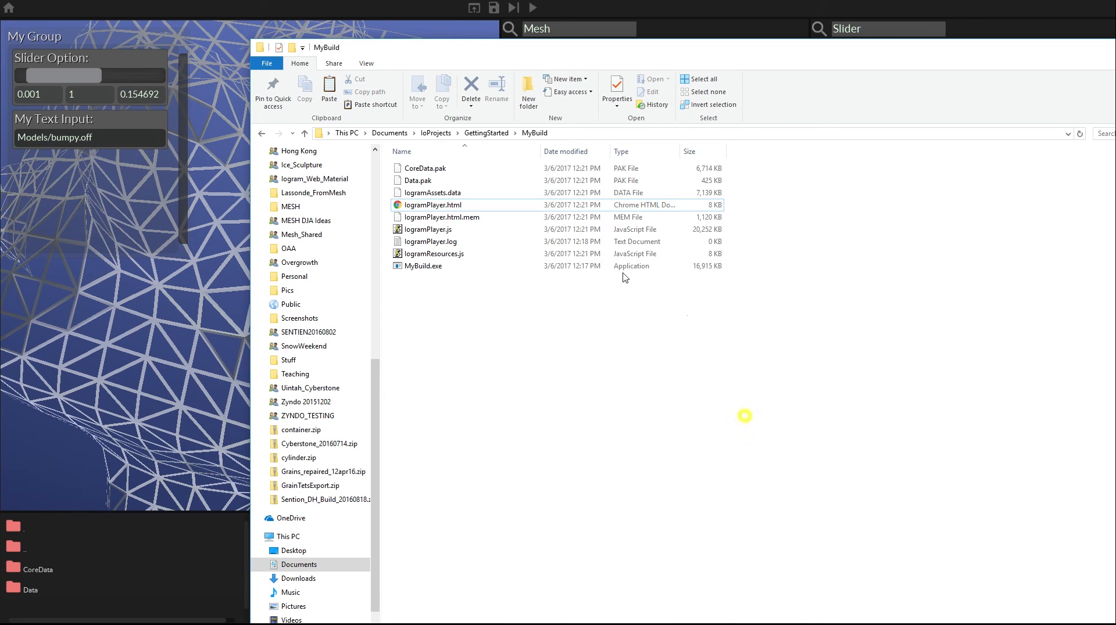
- Open a command window in the MyBuild folder, start a local server with "python -m SimpleHTTPServer", and move the window fully into view
{"action": "right_click", "coordinate": [516, 237]}
{"action": "left_click", "coordinate": [554, 371]}
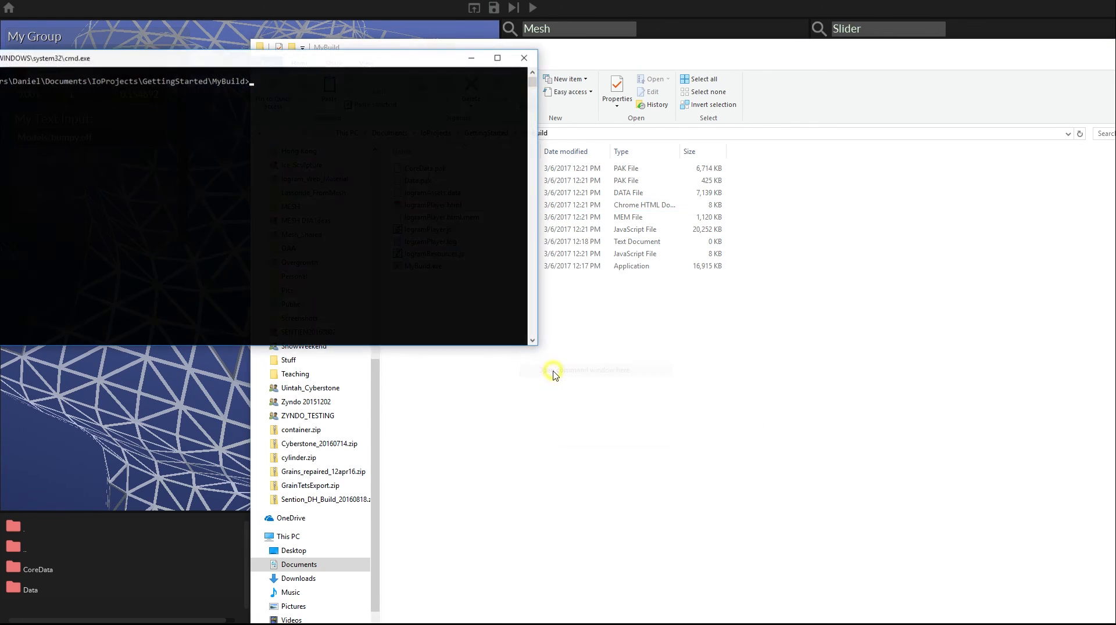
{"action": "type", "text": "p"}
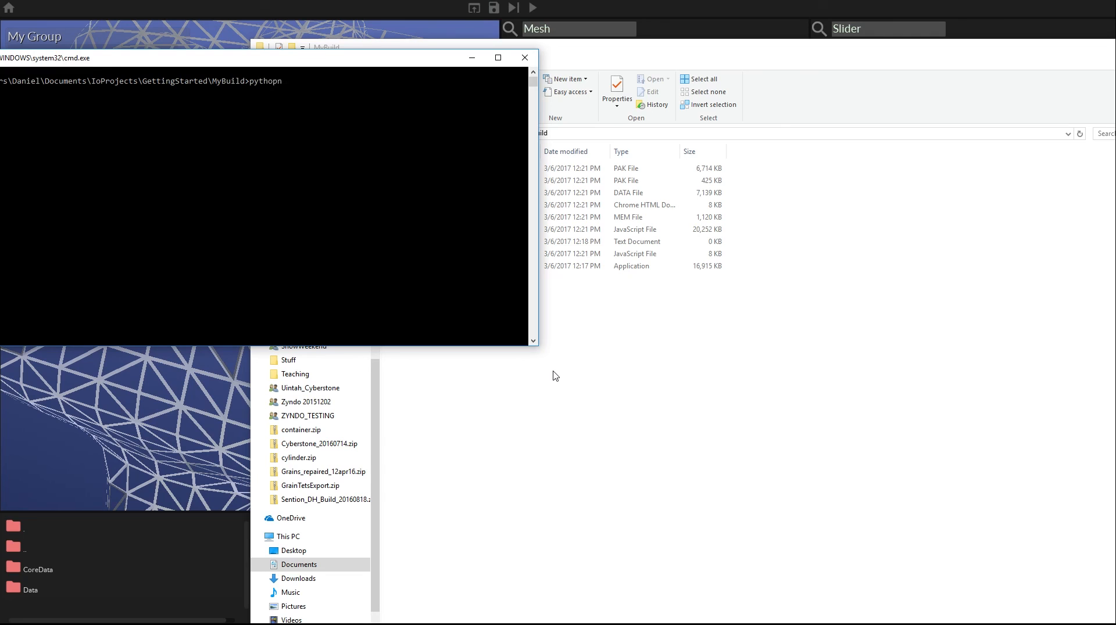
{"action": "type", "text": "ython -m SimpleHTTPServer"}
{"action": "key", "text": "Return"}
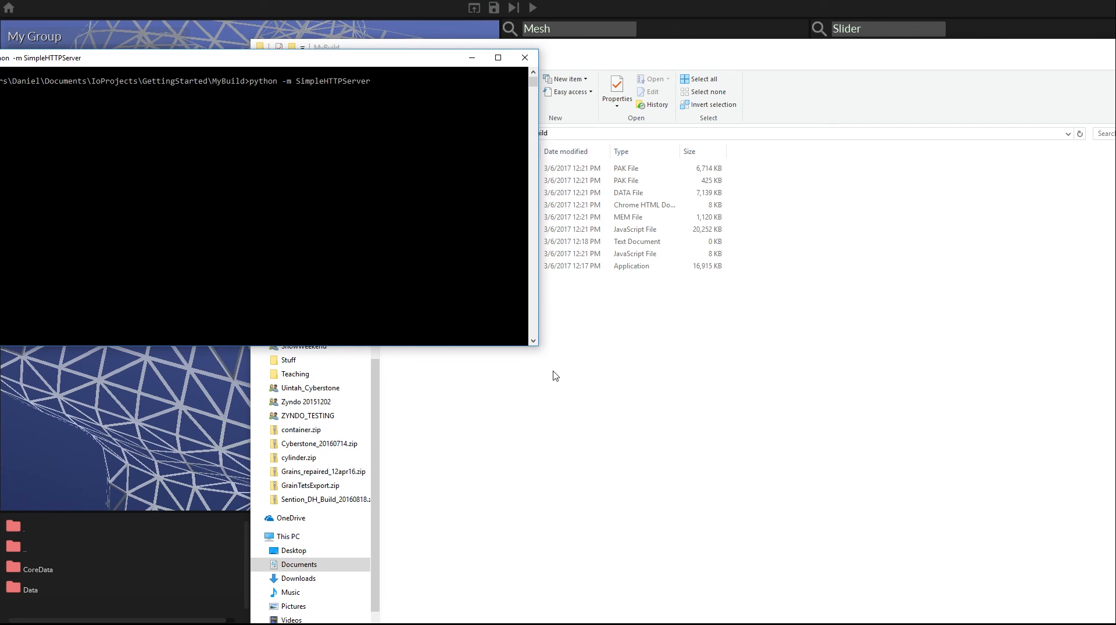
{"action": "left_click_drag", "start_coordinate": [116, 58], "coordinate": [213, 68]}
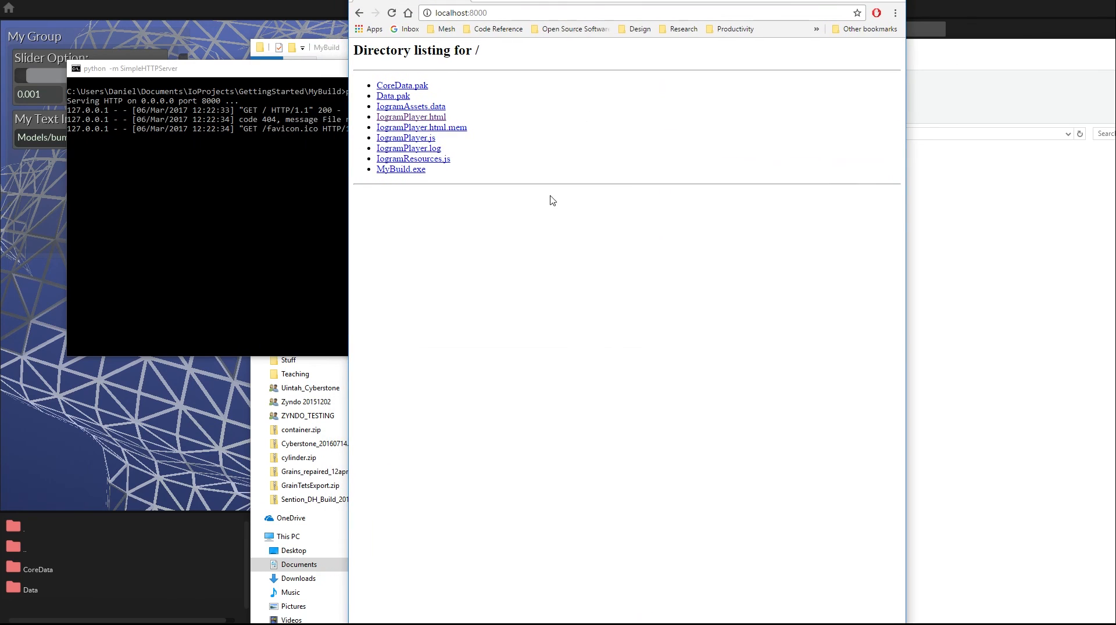
- Open IogramPlayer.html from the localhost:8000 listing, widen the browser window, and enter "Models/bumpy.off" in My Text Input
{"action": "left_click", "coordinate": [406, 118]}
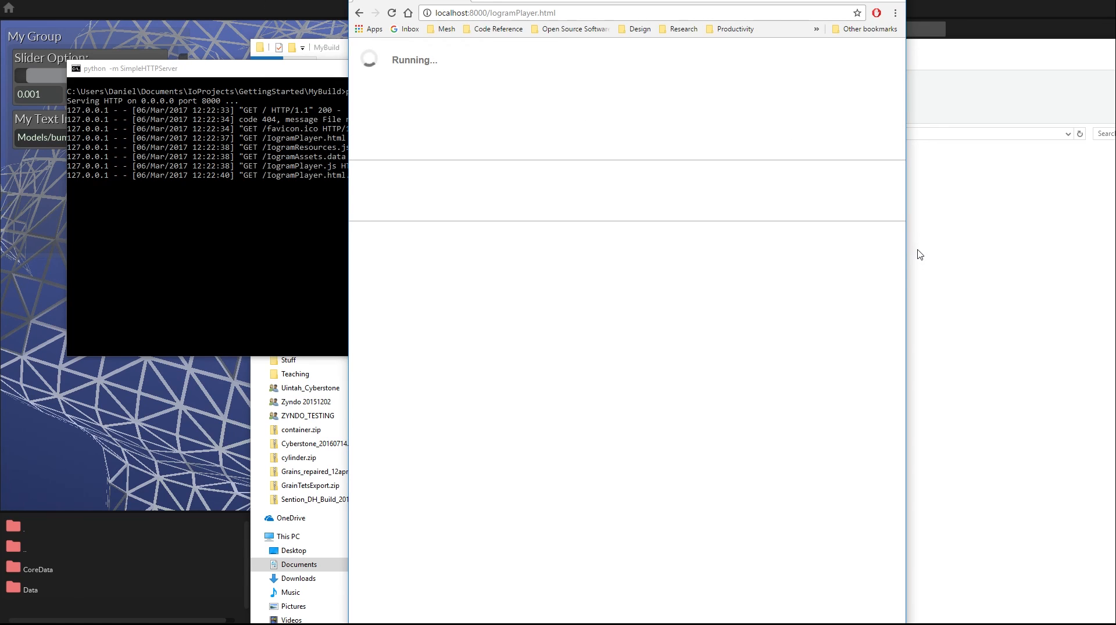
{"action": "left_click_drag", "start_coordinate": [907, 278], "coordinate": [1026, 279]}
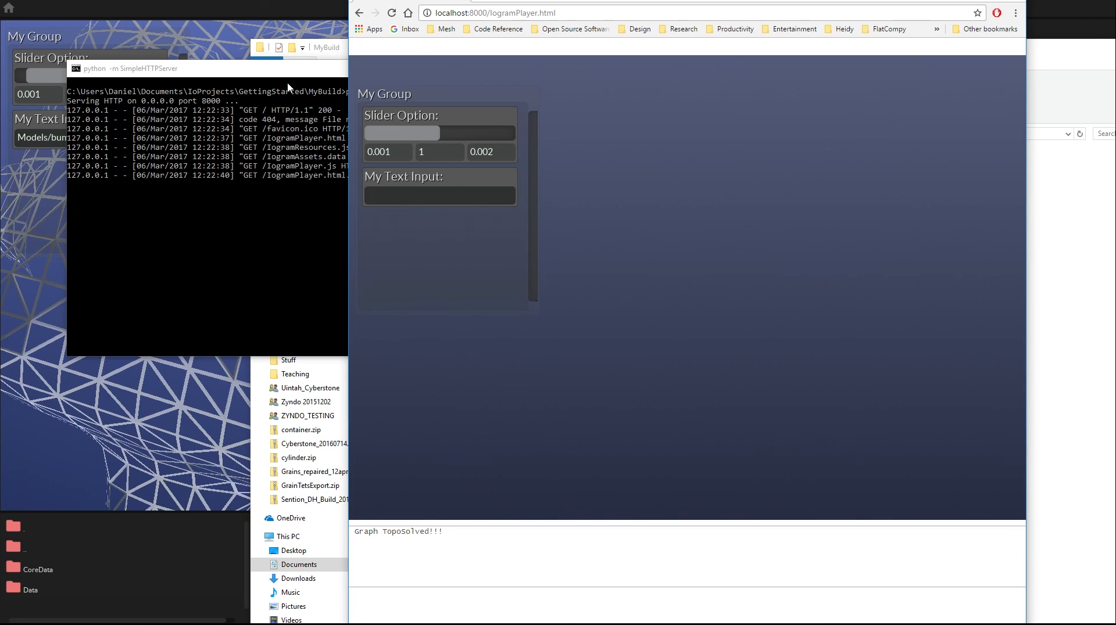
{"action": "left_click", "coordinate": [399, 195]}
{"action": "type", "text": "Models/bumpy.off"}
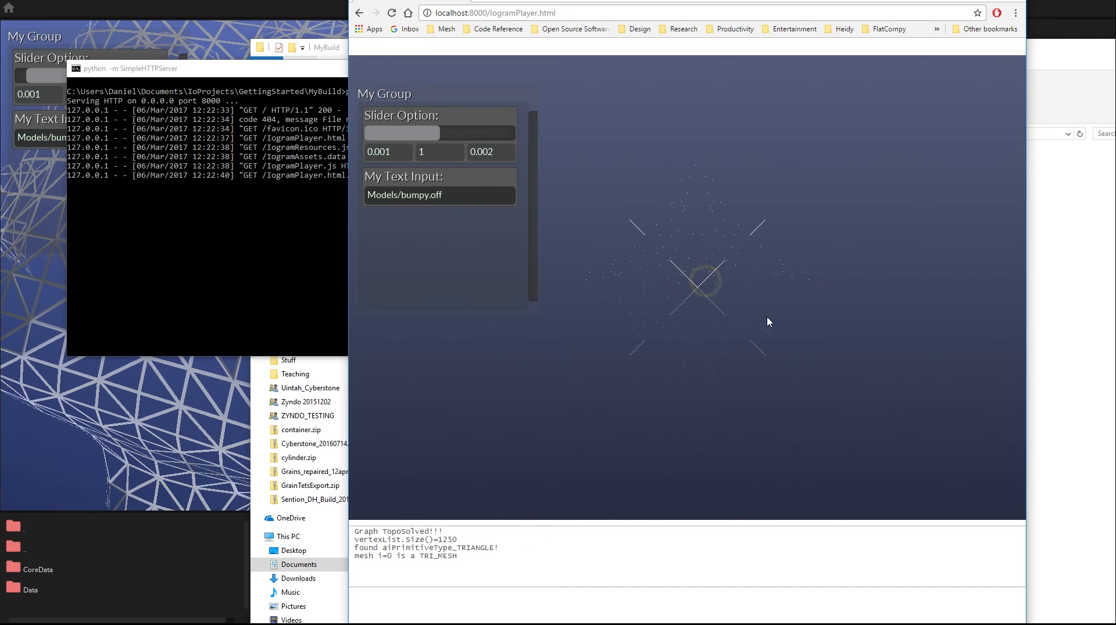
- Set the web app's Slider Option to about 0.431, inspect the framed bumpy mesh from several angles, and close the browser
{"action": "right_click_drag", "start_coordinate": [775, 306], "coordinate": [726, 190]}
{"action": "left_click_drag", "start_coordinate": [390, 138], "coordinate": [424, 142]}
{"action": "right_click_drag", "start_coordinate": [620, 343], "coordinate": [786, 227]}
{"action": "scroll", "coordinate": [764, 280], "scroll_direction": "down", "scroll_amount": 3}
{"action": "scroll", "coordinate": [764, 281], "scroll_direction": "up", "scroll_amount": 3}
{"action": "right_click_drag", "start_coordinate": [764, 280], "coordinate": [815, 253]}
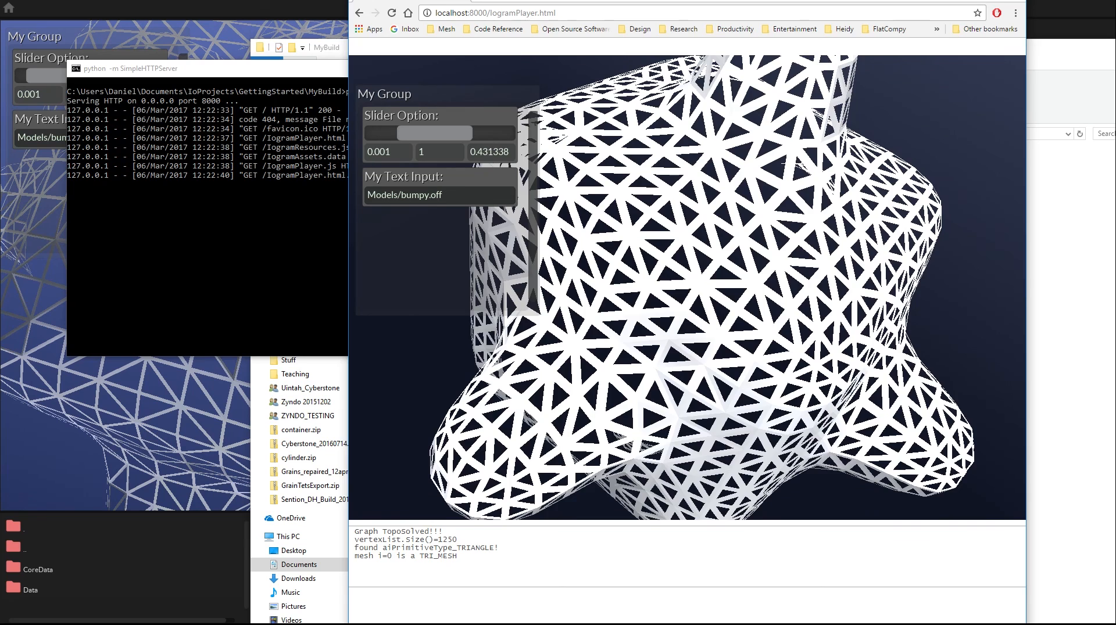
{"action": "key", "text": "alt+F4"}
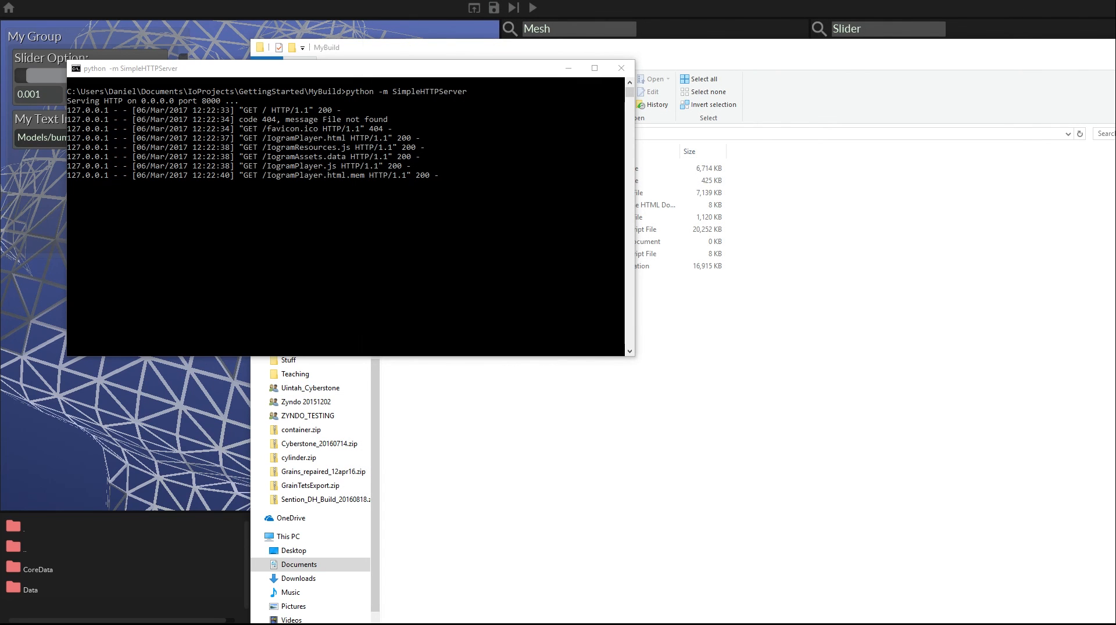
- Return to the Iogram editor and shift the LineEditListener and ScreenLineEdit nodes slightly to the right in the graph
{"action": "key", "text": "alt+Tab"}
{"action": "mouse_move", "coordinate": [881, 328]}
{"action": "middle_mouse_down"}
{"action": "mouse_move", "coordinate": [994, 353]}
{"action": "mouse_move", "coordinate": [838, 325]}
{"action": "mouse_move", "coordinate": [887, 330]}
{"action": "middle_mouse_up"}
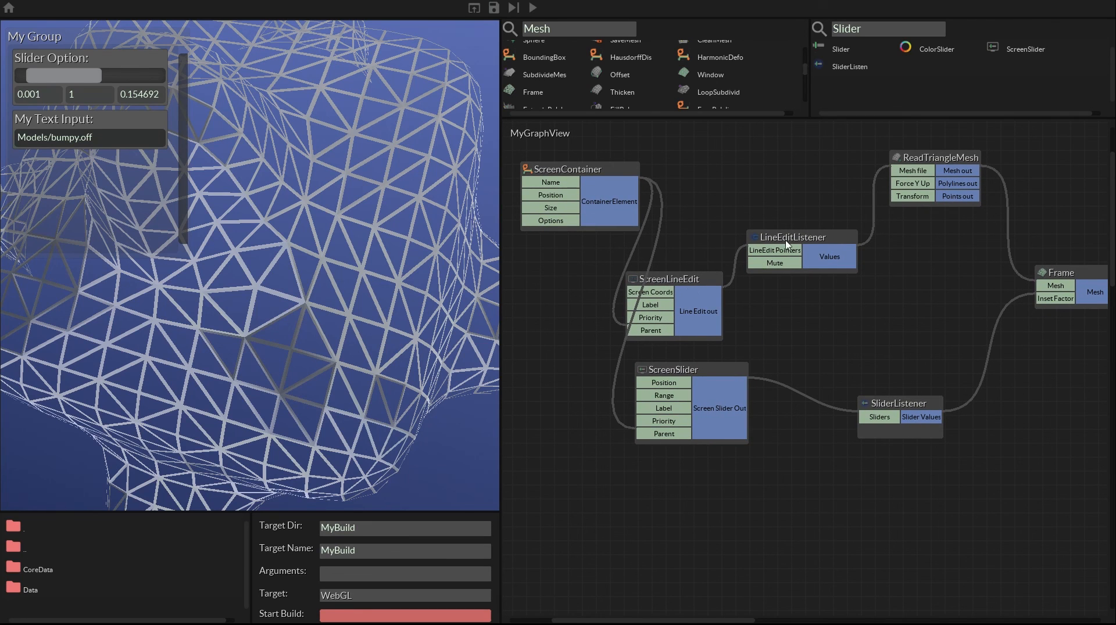
{"action": "left_click_drag", "start_coordinate": [791, 239], "coordinate": [821, 236]}
{"action": "left_click_drag", "start_coordinate": [683, 282], "coordinate": [727, 287]}
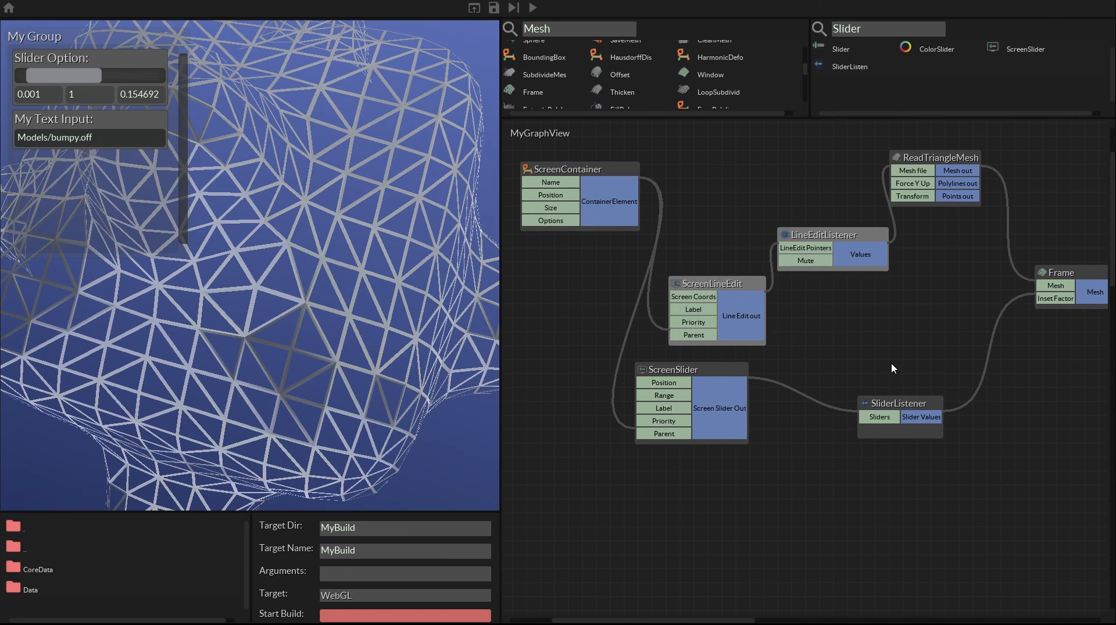